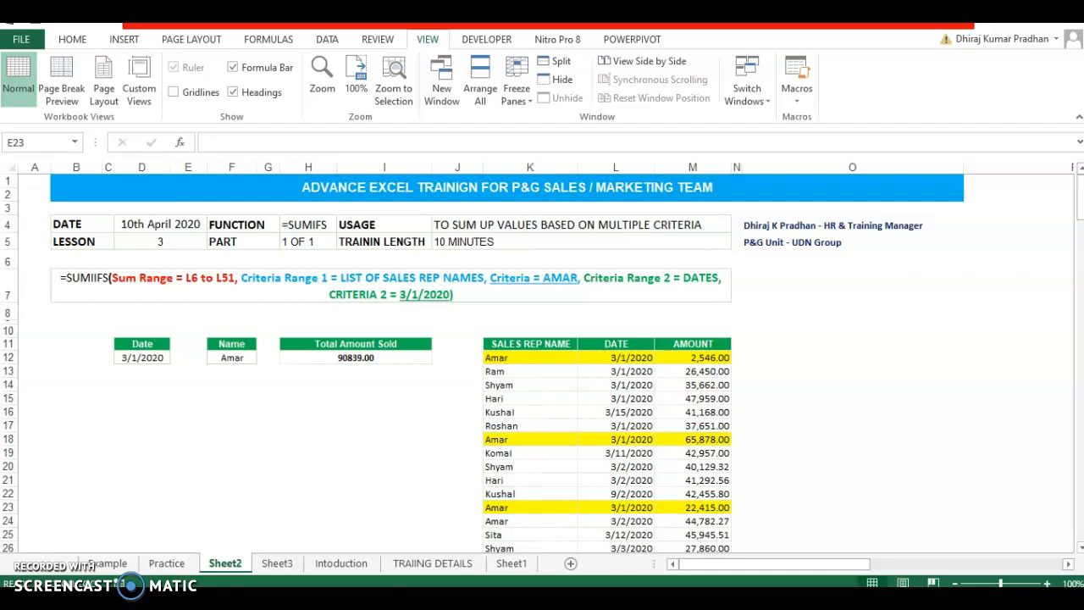
{"action": "left_click", "coordinate": [131, 409]}
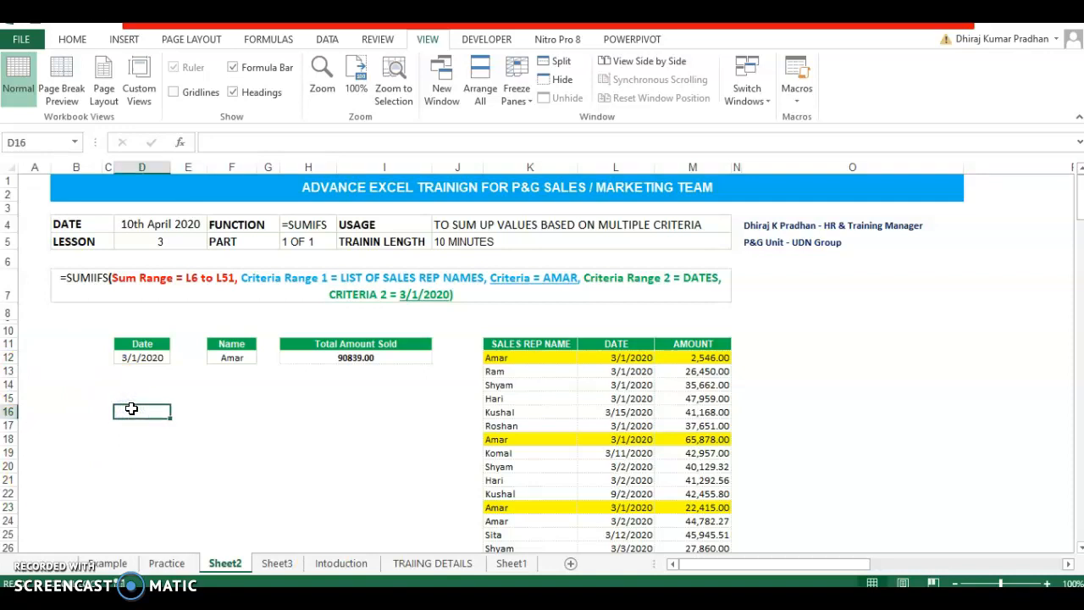
{"action": "left_click", "coordinate": [886, 366]}
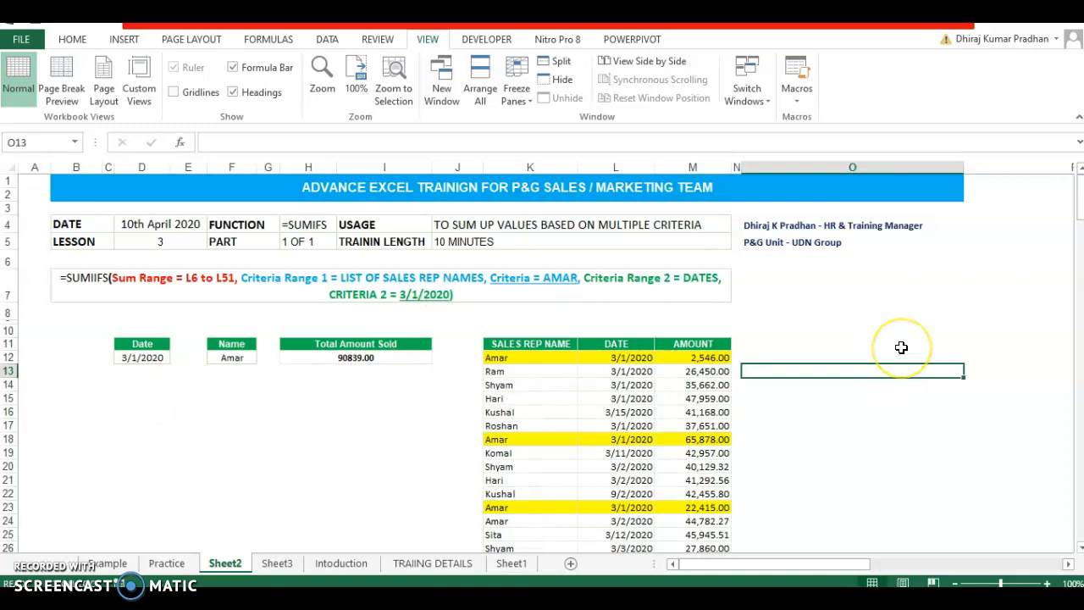
Enter a SUM formula in cell I15 that totals the amounts in M12:M18
{"action": "left_click", "coordinate": [348, 393]}
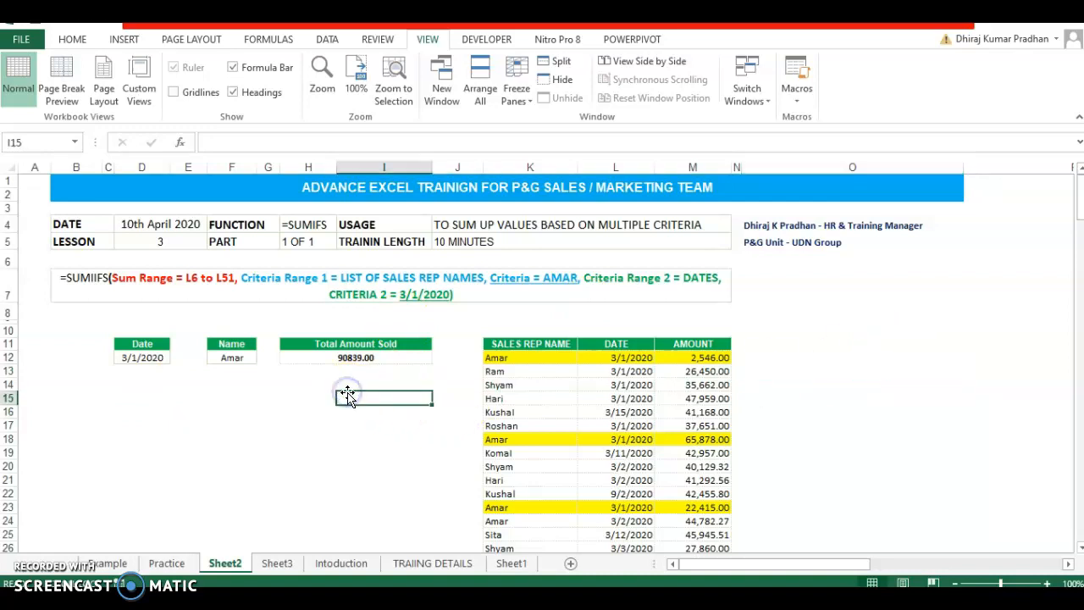
{"action": "type", "text": "=sum("}
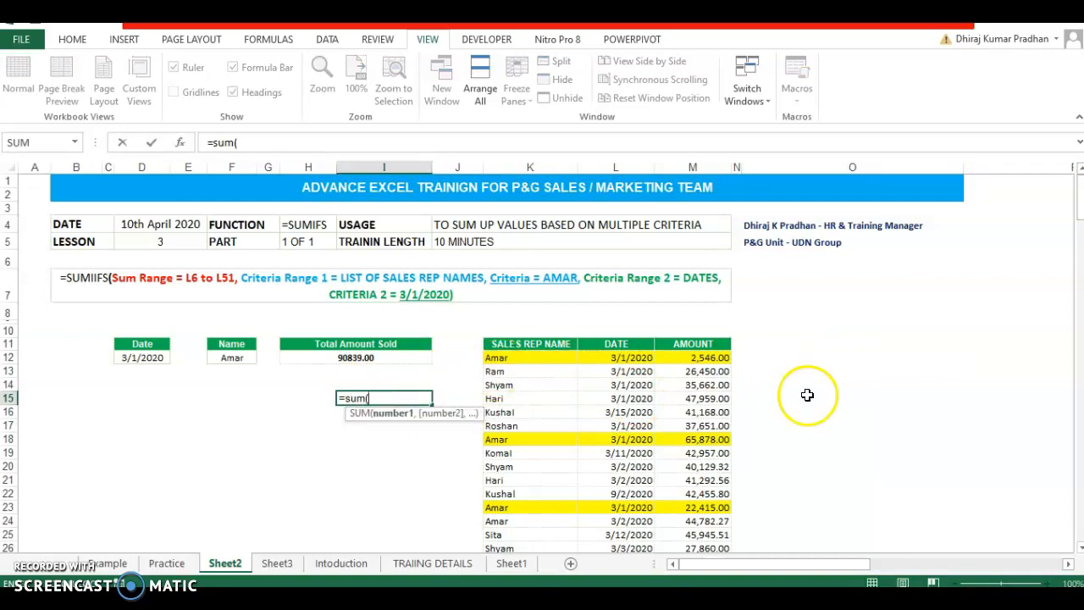
{"action": "left_click_drag", "start_coordinate": [719, 354], "coordinate": [719, 439]}
{"action": "key", "text": "Return"}
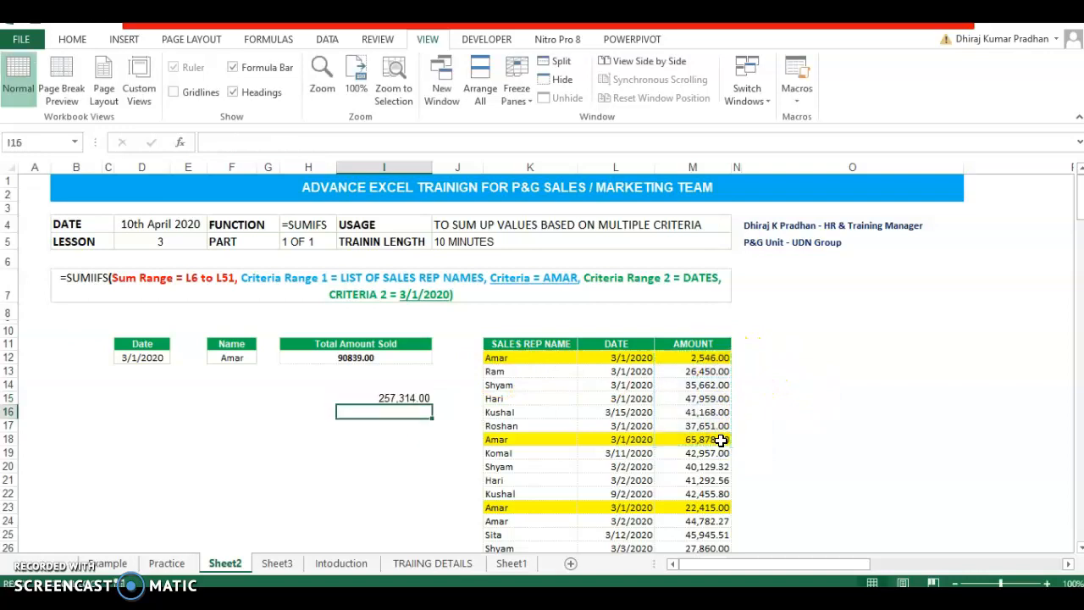
Check the SUM formula in cell I15 and clear the cell
{"action": "left_click", "coordinate": [380, 398]}
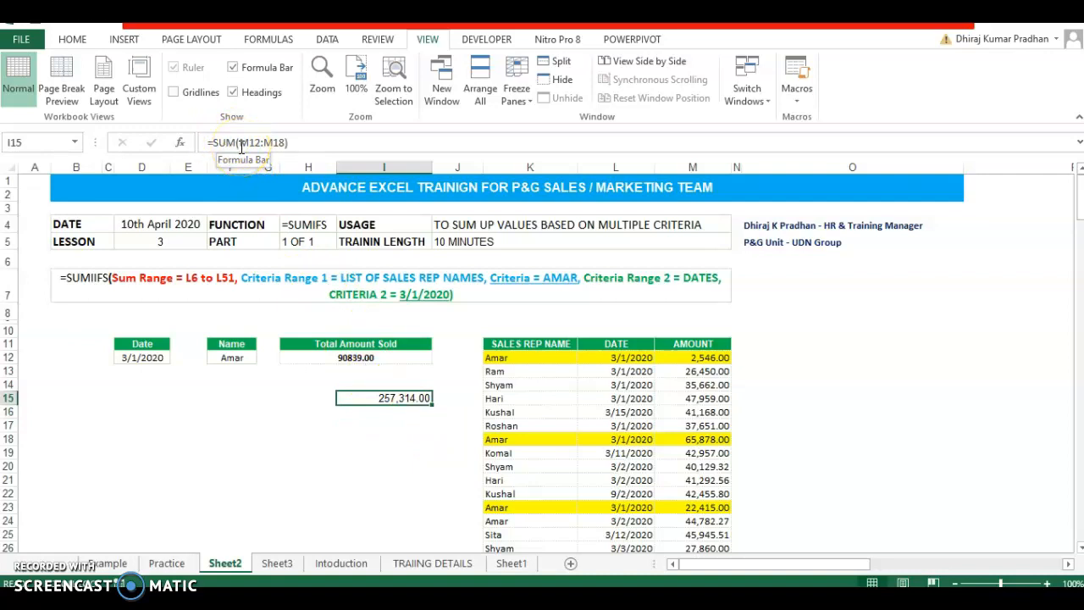
{"action": "key", "text": "Delete"}
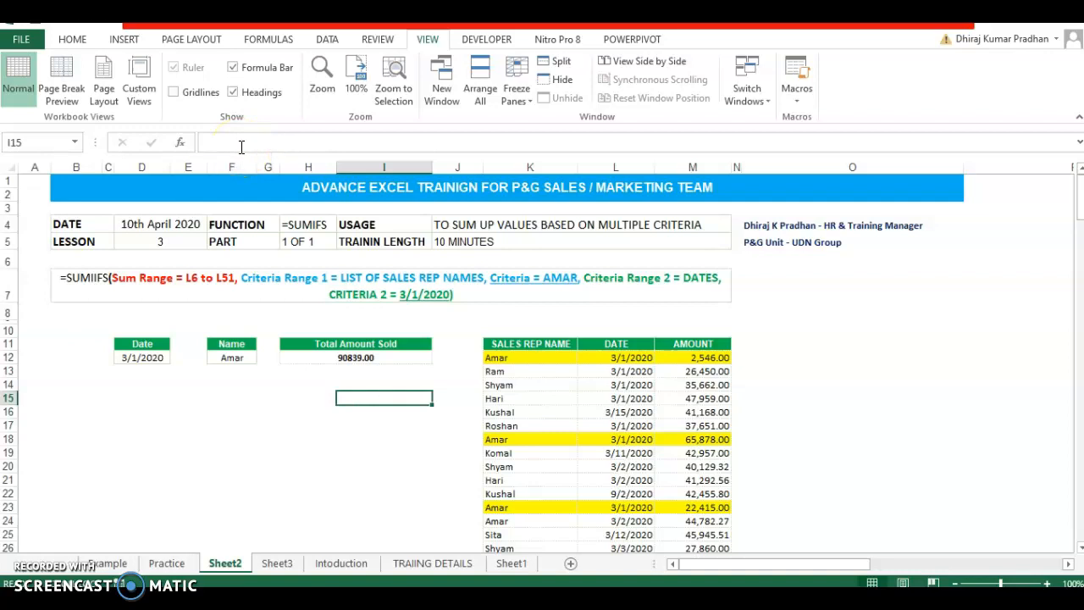
{"action": "left_click", "coordinate": [350, 504]}
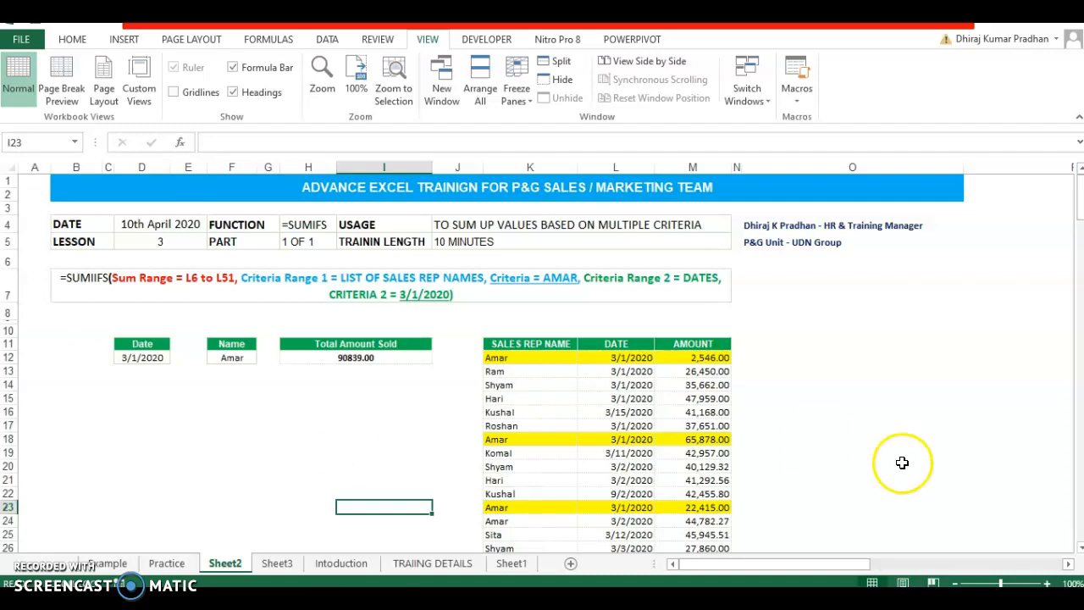
Examine the sales table's rep name, date and amount headings and the first entries in the name column
{"action": "left_click", "coordinate": [513, 345]}
{"action": "left_click", "coordinate": [525, 359]}
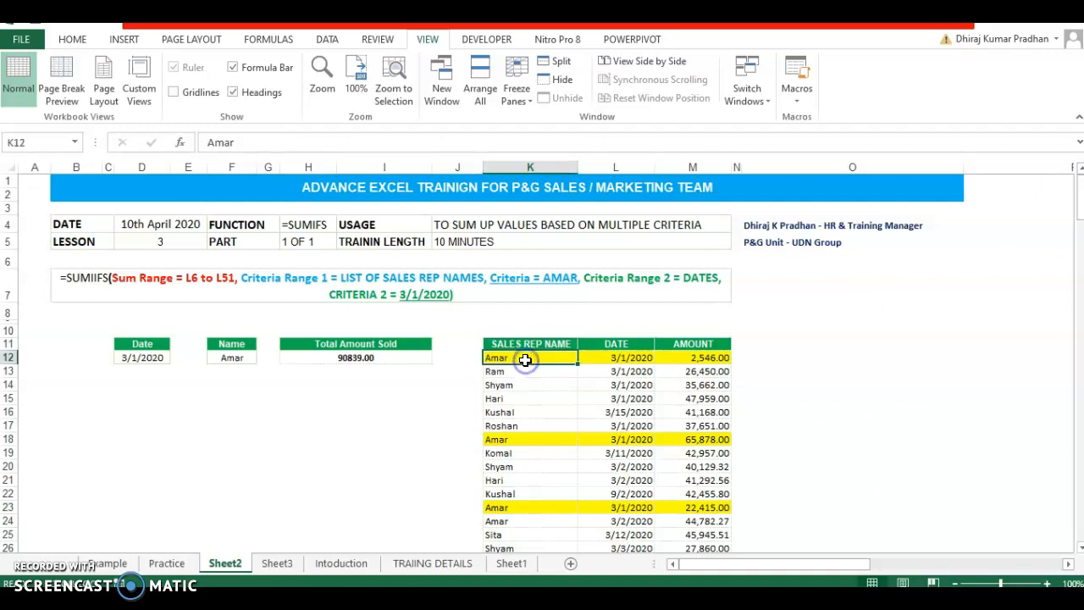
{"action": "left_click", "coordinate": [582, 356]}
{"action": "left_click", "coordinate": [531, 344]}
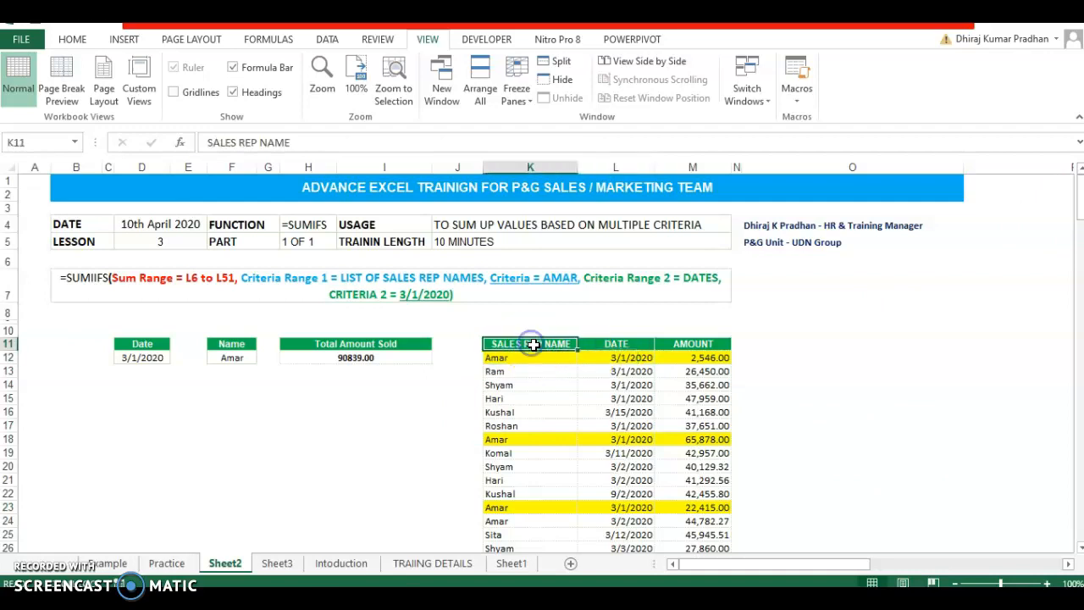
{"action": "left_click", "coordinate": [624, 344]}
{"action": "left_click", "coordinate": [696, 344]}
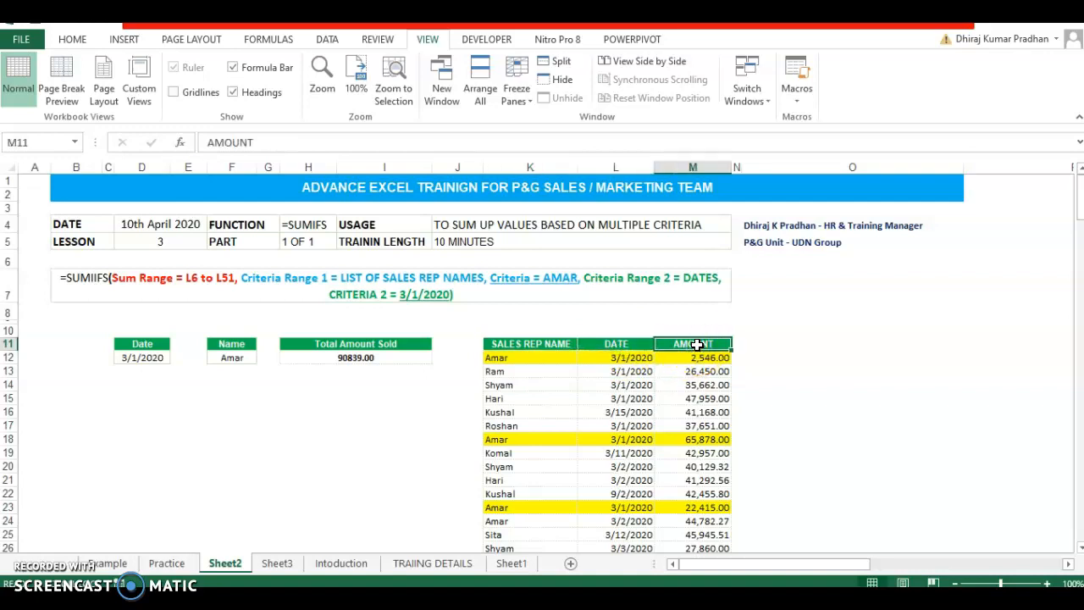
{"action": "left_click", "coordinate": [547, 358]}
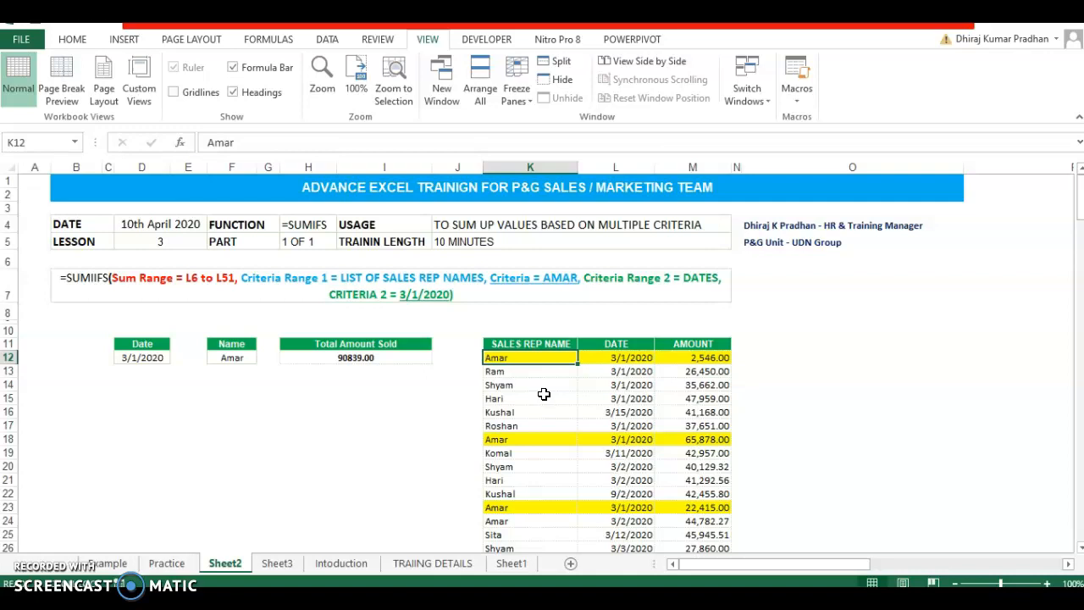
{"action": "left_click", "coordinate": [518, 371]}
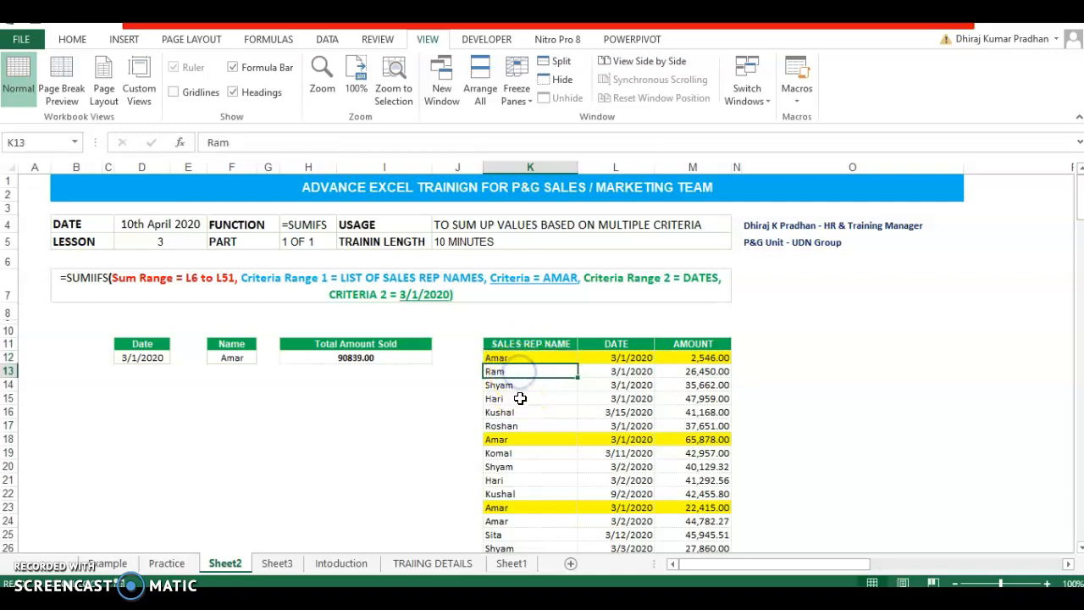
{"action": "left_click", "coordinate": [518, 398]}
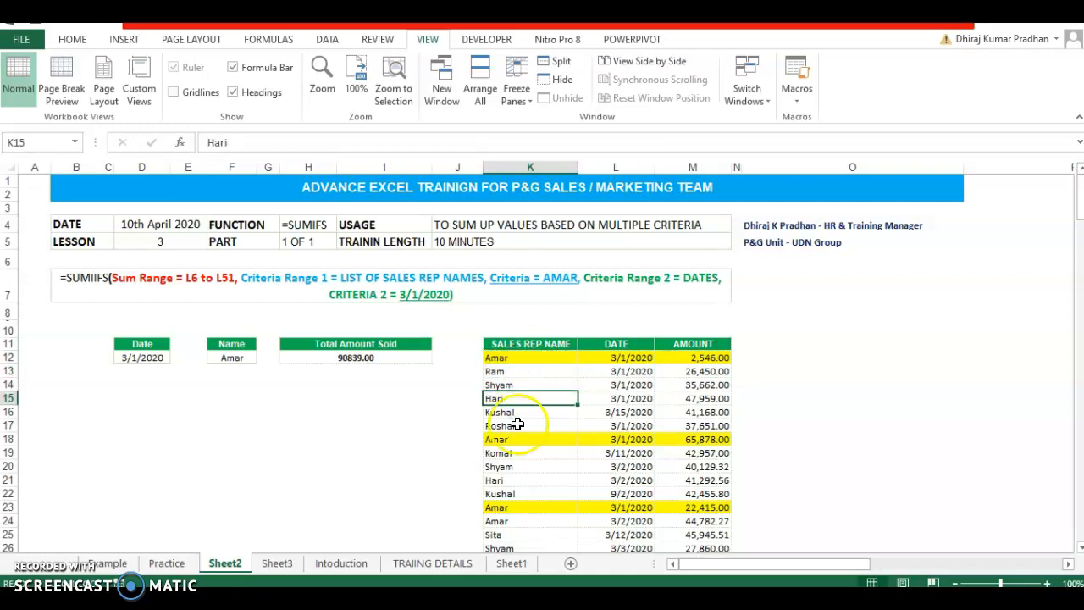
{"action": "left_click", "coordinate": [512, 372]}
{"action": "left_click", "coordinate": [518, 358]}
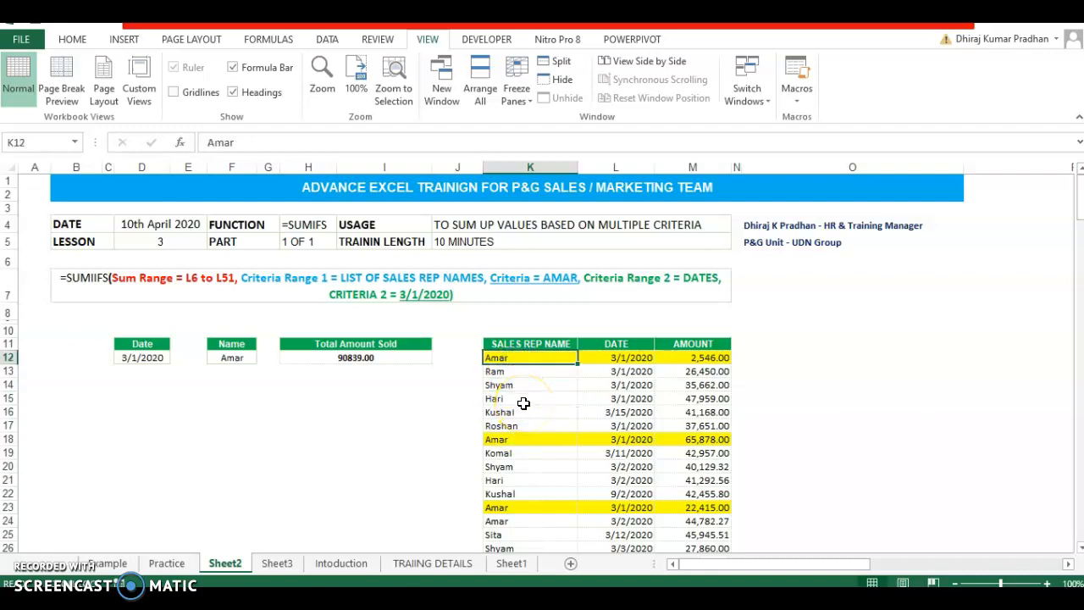
Enter a COUNTIF formula in cell D15 over $K$12:$K$29, using the sales rep name shown in F12 as quoted text criteria
{"action": "left_click", "coordinate": [122, 401]}
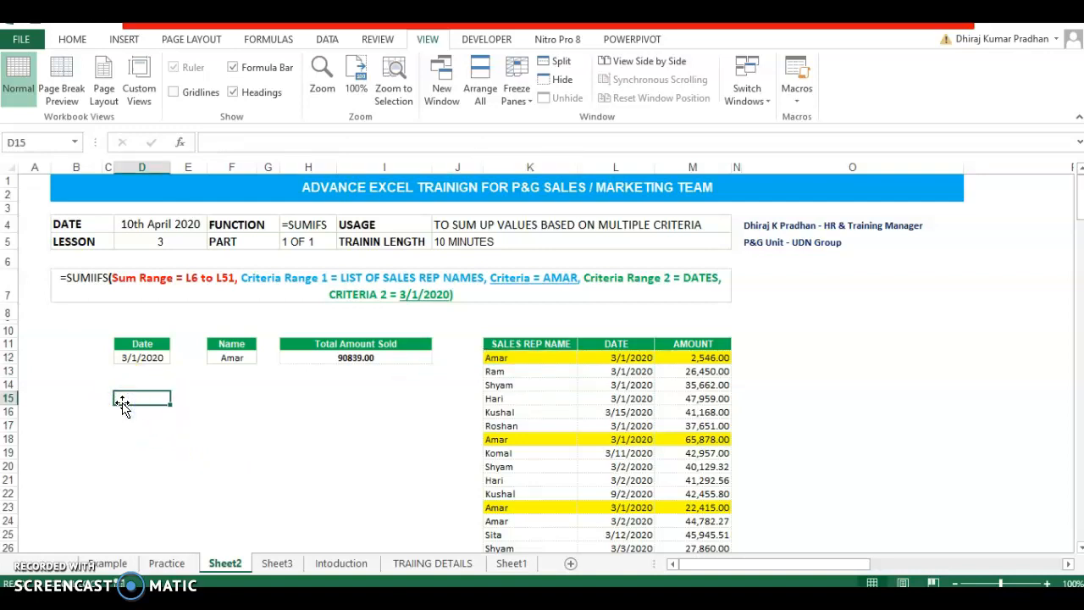
{"action": "type", "text": "=counif"}
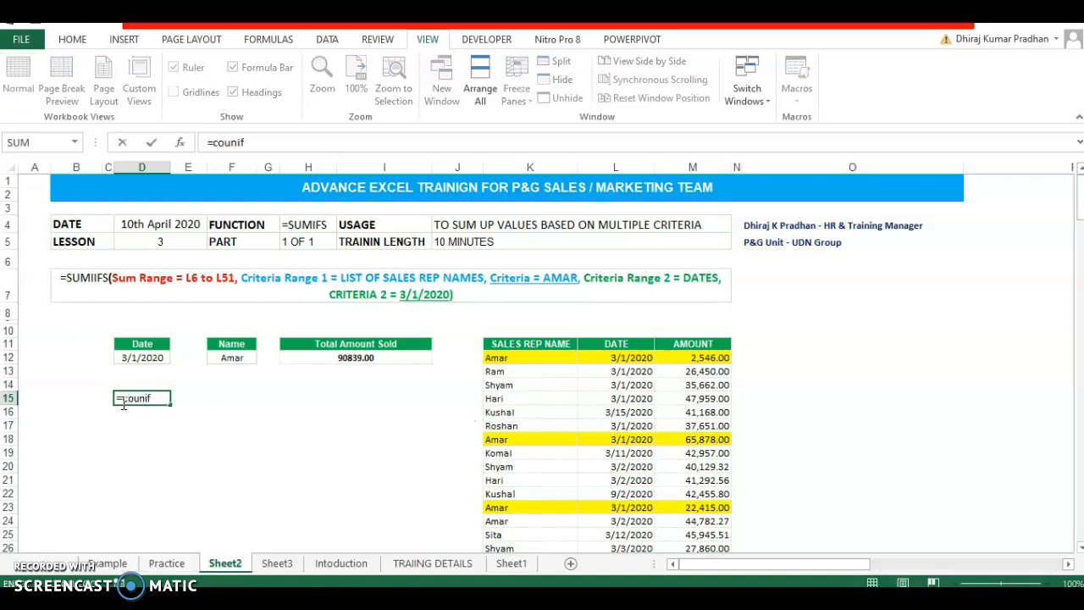
{"action": "key", "text": "BackSpace"}
{"action": "key", "text": "BackSpace"}
{"action": "key", "text": "BackSpace"}
{"action": "type", "text": "ntif"}
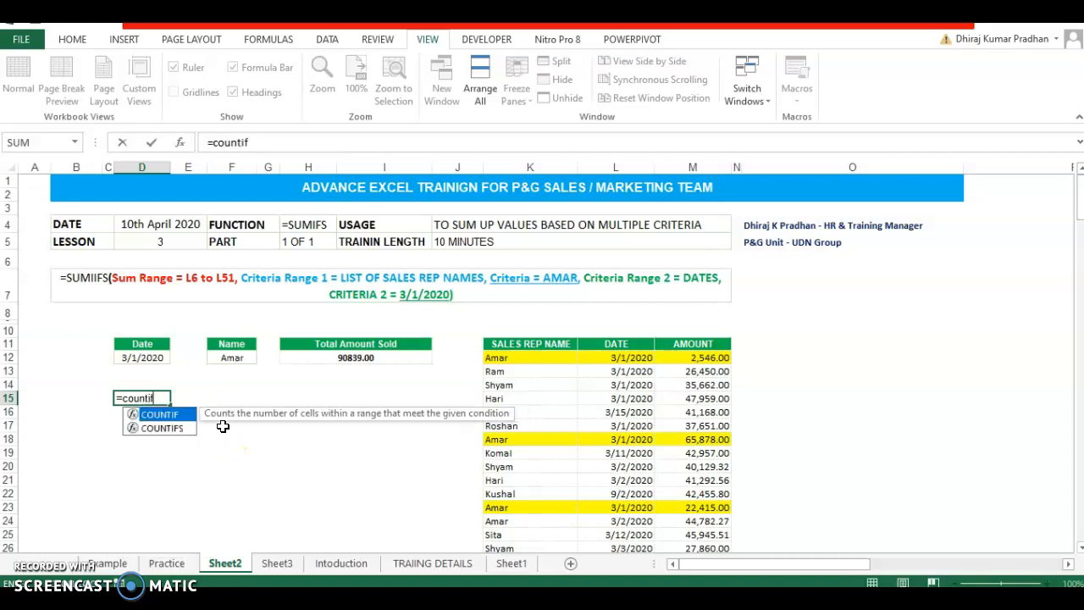
{"action": "type", "text": "("}
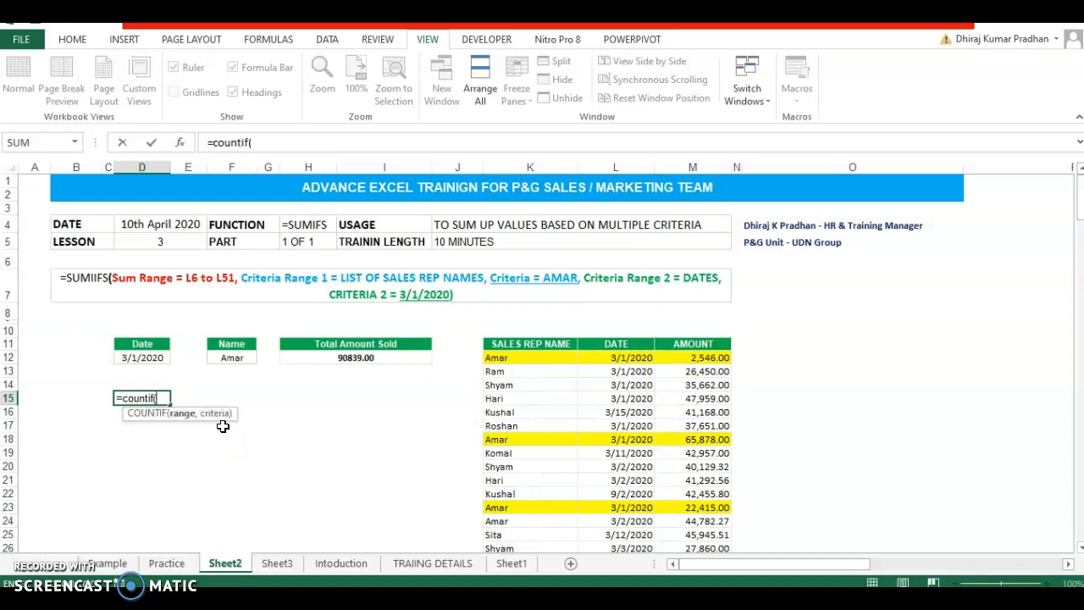
{"action": "left_click", "coordinate": [532, 359]}
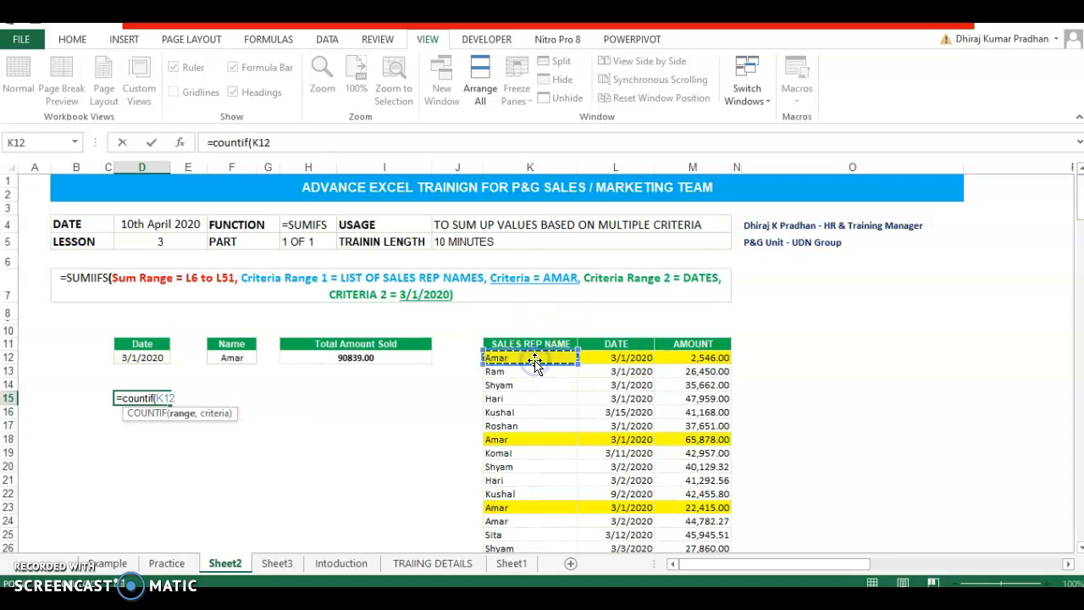
{"action": "key", "text": "ctrl+shift+Down"}
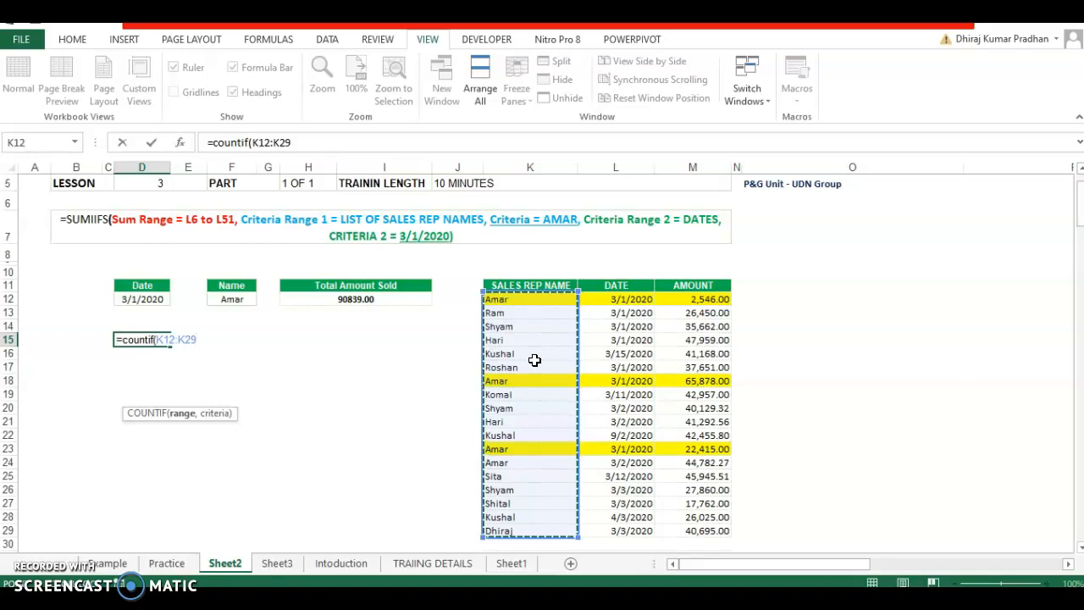
{"action": "key", "text": "F4"}
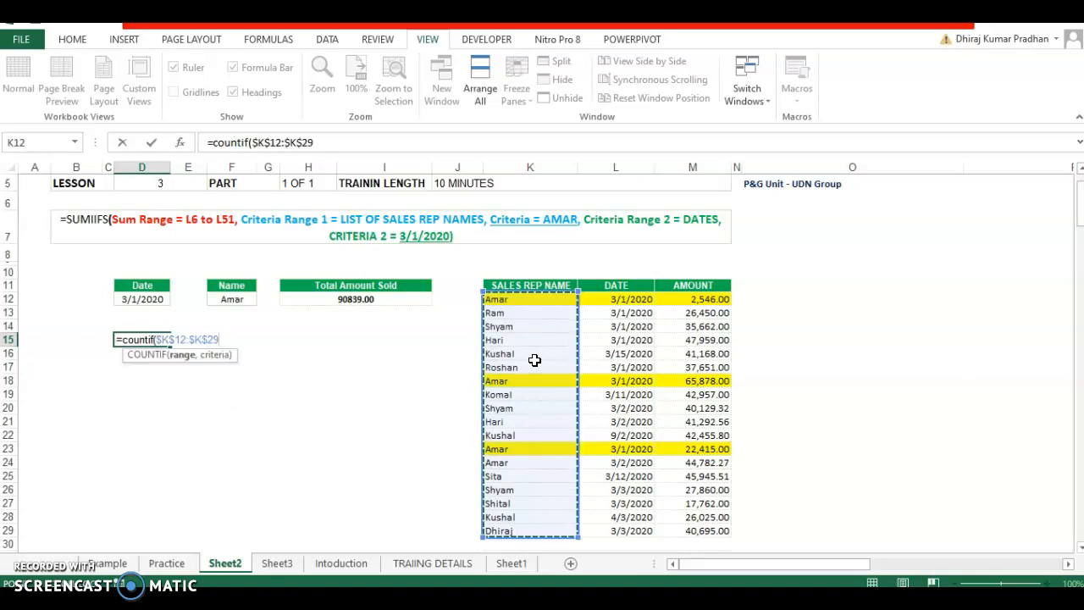
{"action": "type", "text": ",\""}
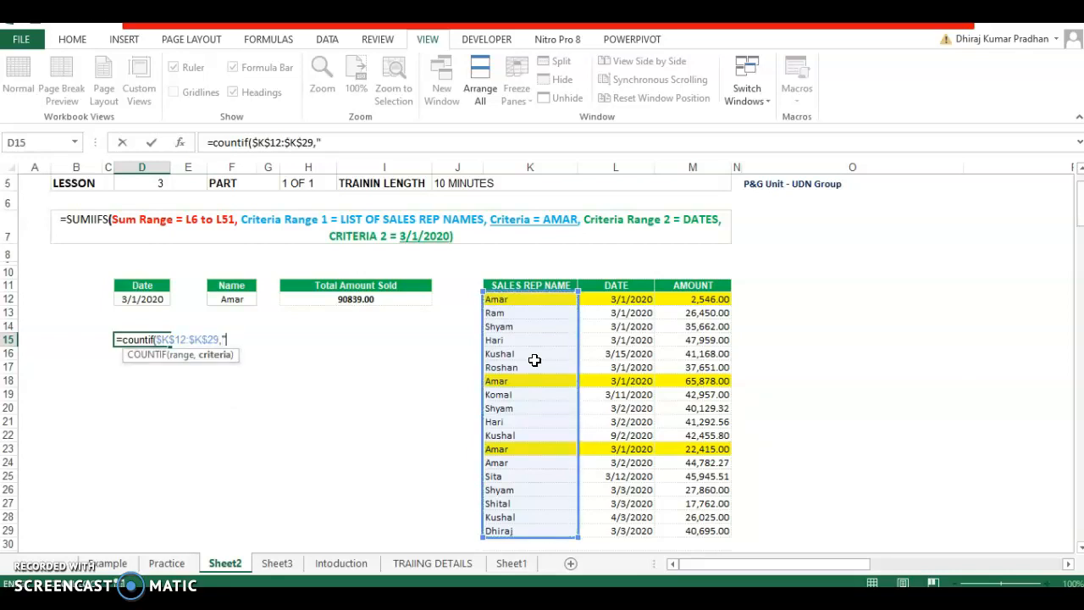
{"action": "type", "text": "Amar\")"}
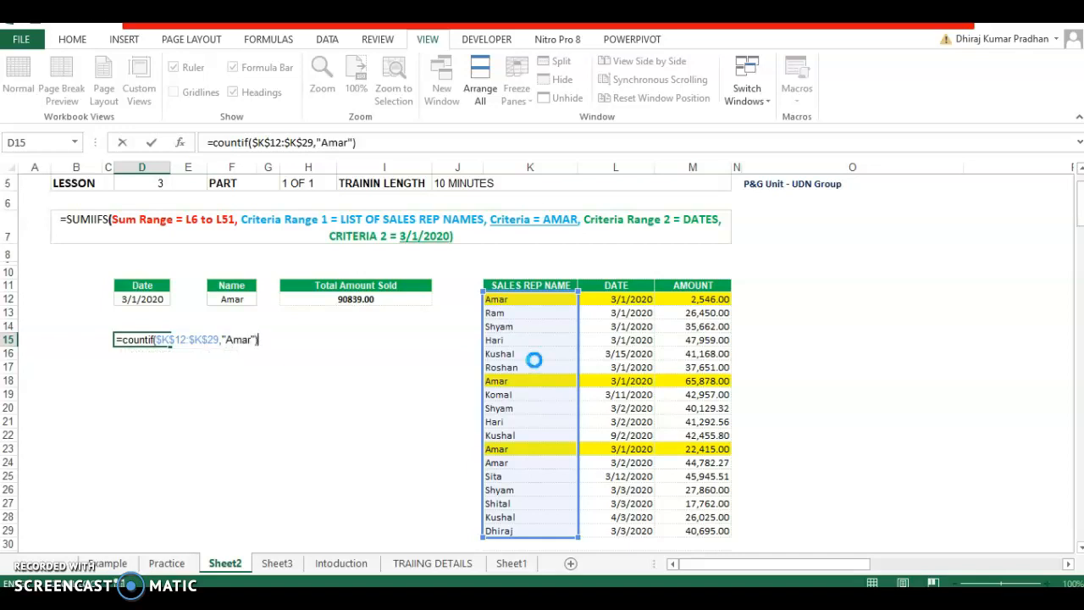
{"action": "key", "text": "Return"}
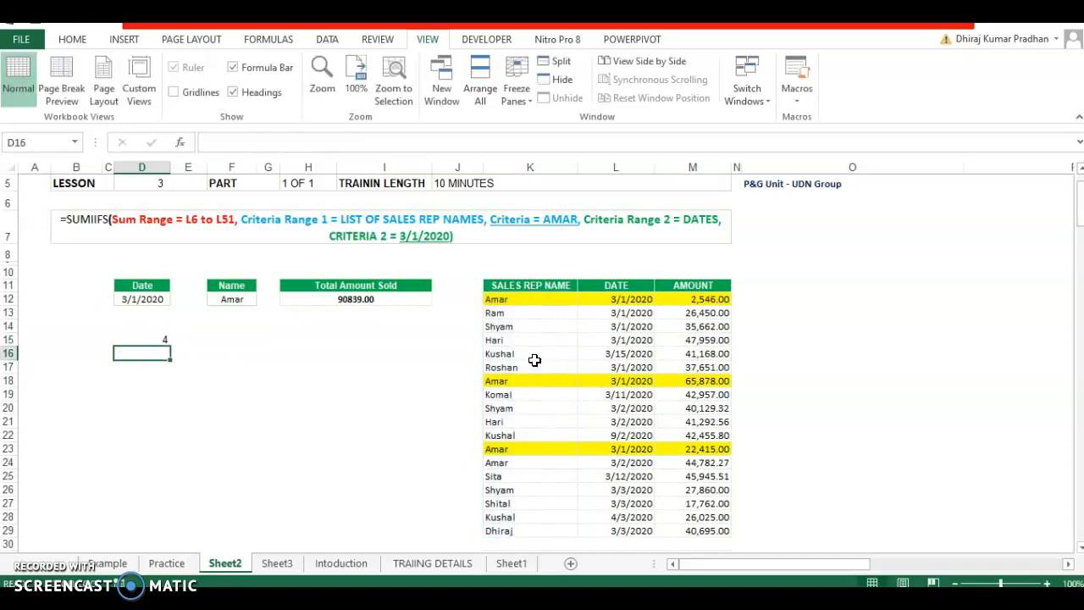
{"action": "left_click", "coordinate": [155, 338]}
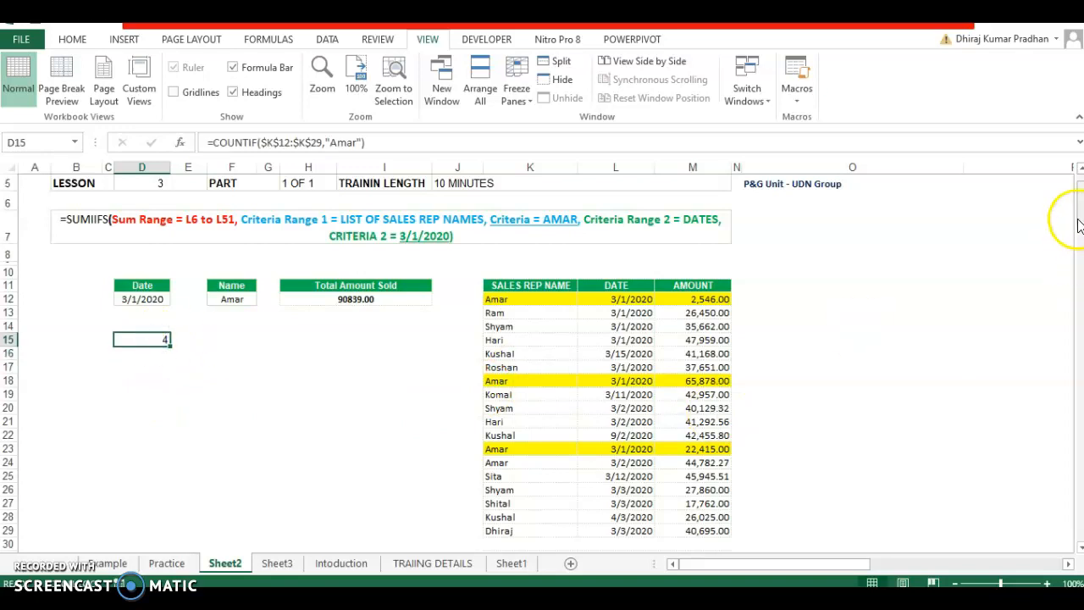
Highlight the sales record in K48:M48 with a yellow fill
{"action": "left_click_drag", "start_coordinate": [1081, 207], "coordinate": [1081, 254]}
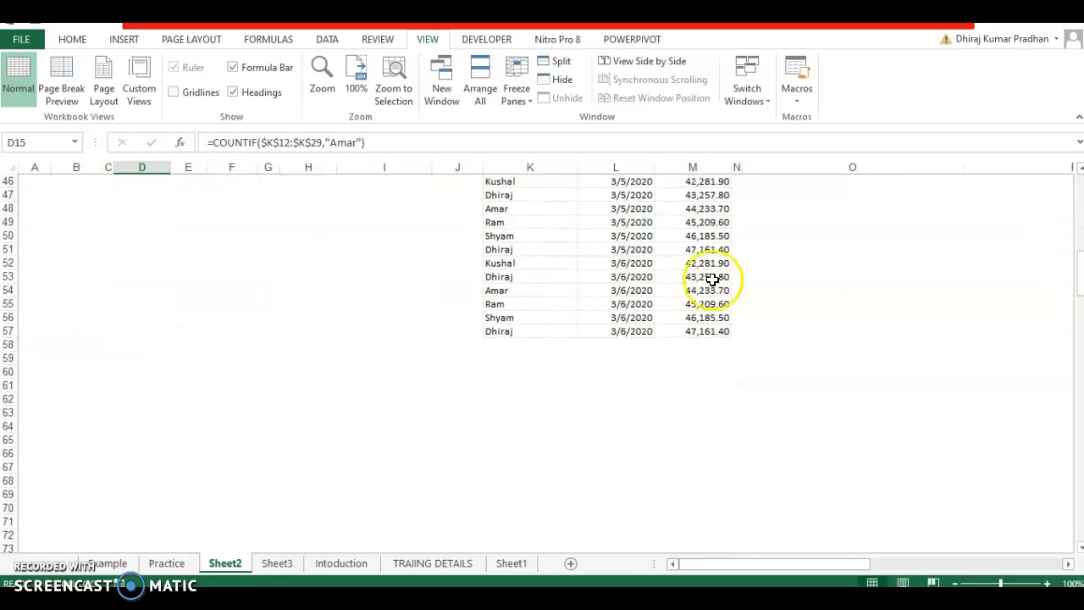
{"action": "left_click", "coordinate": [516, 209]}
{"action": "left_click_drag", "start_coordinate": [515, 209], "coordinate": [705, 208]}
{"action": "left_click", "coordinate": [71, 40]}
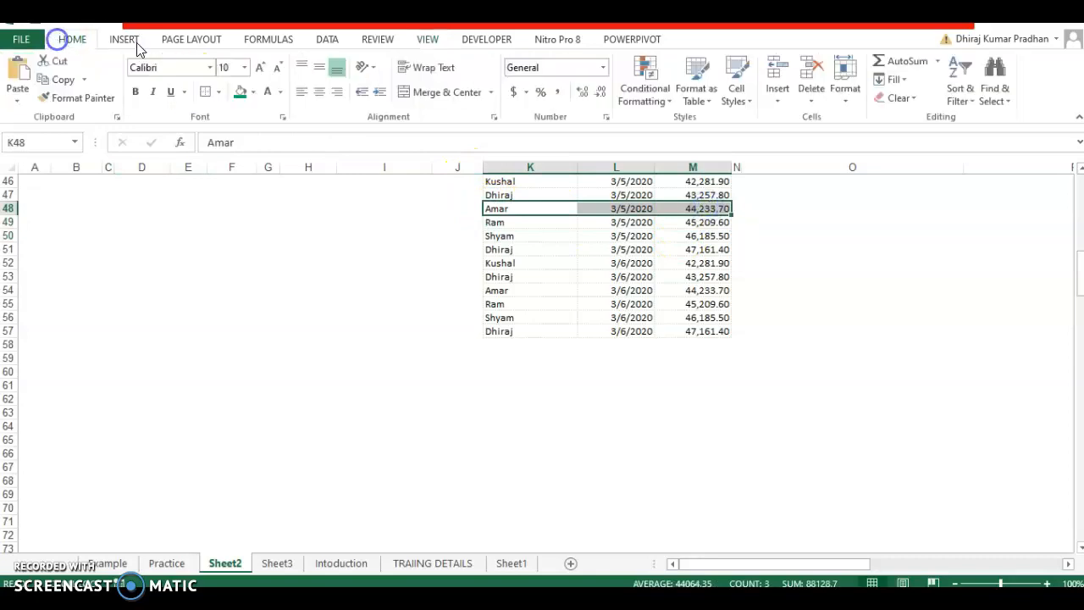
{"action": "left_click", "coordinate": [249, 107]}
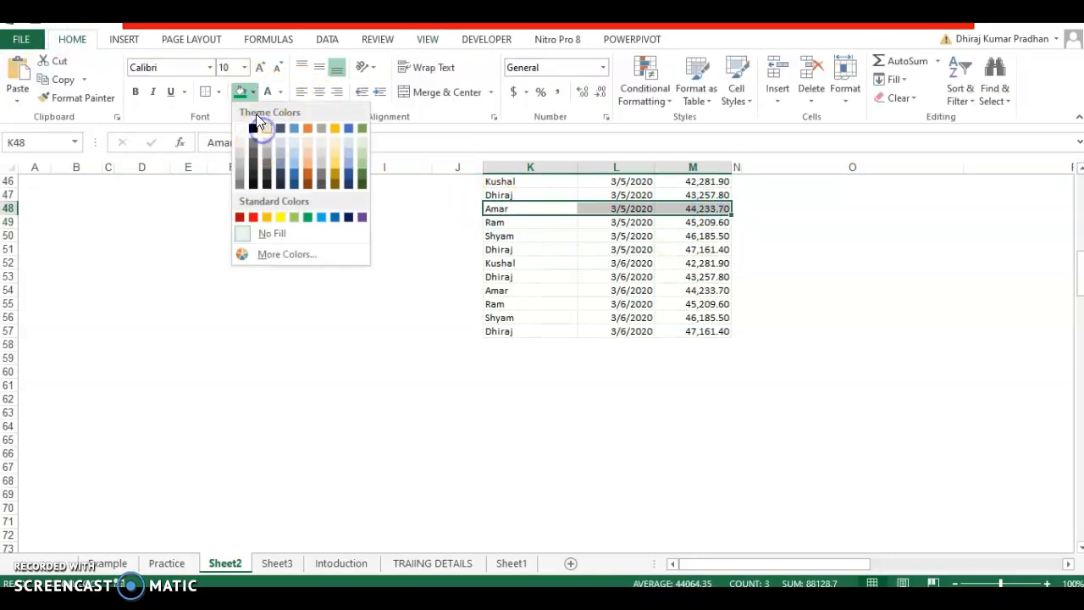
{"action": "left_click", "coordinate": [277, 218]}
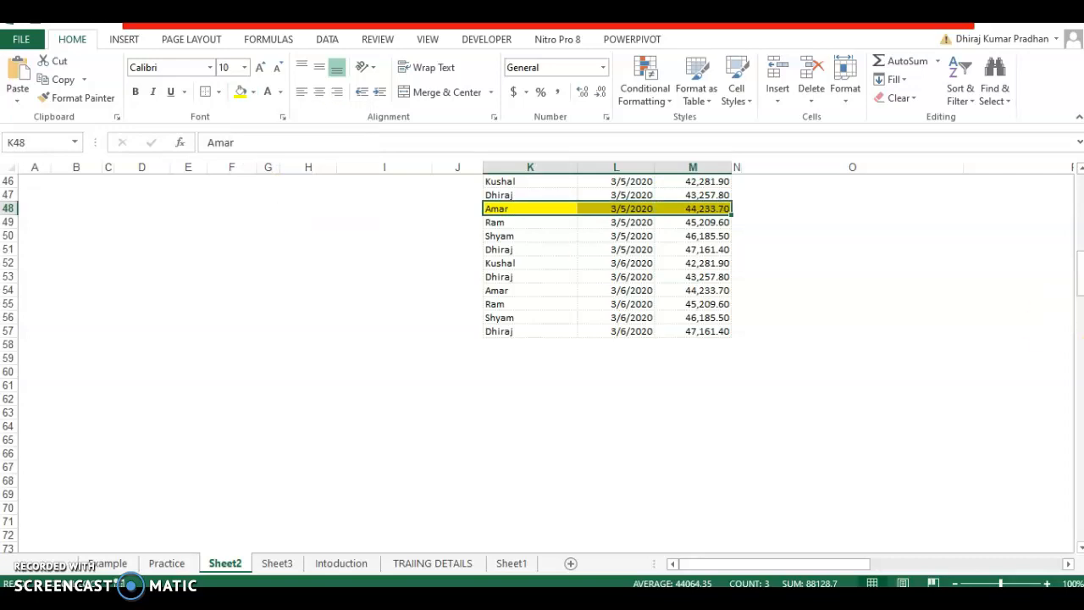
{"action": "left_click_drag", "start_coordinate": [1078, 262], "coordinate": [1079, 190]}
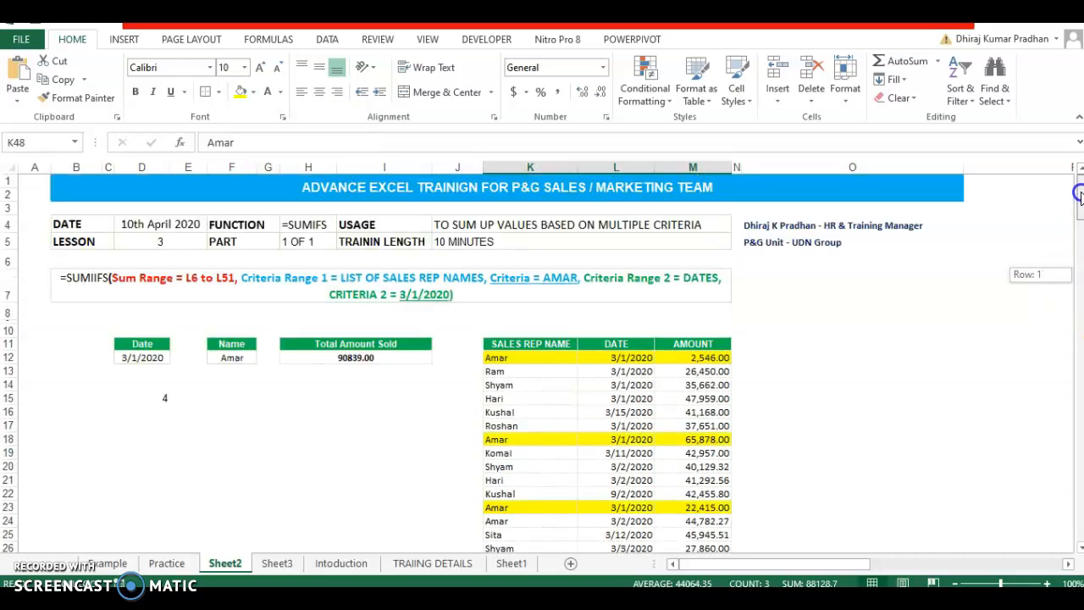
{"action": "left_click", "coordinate": [293, 413]}
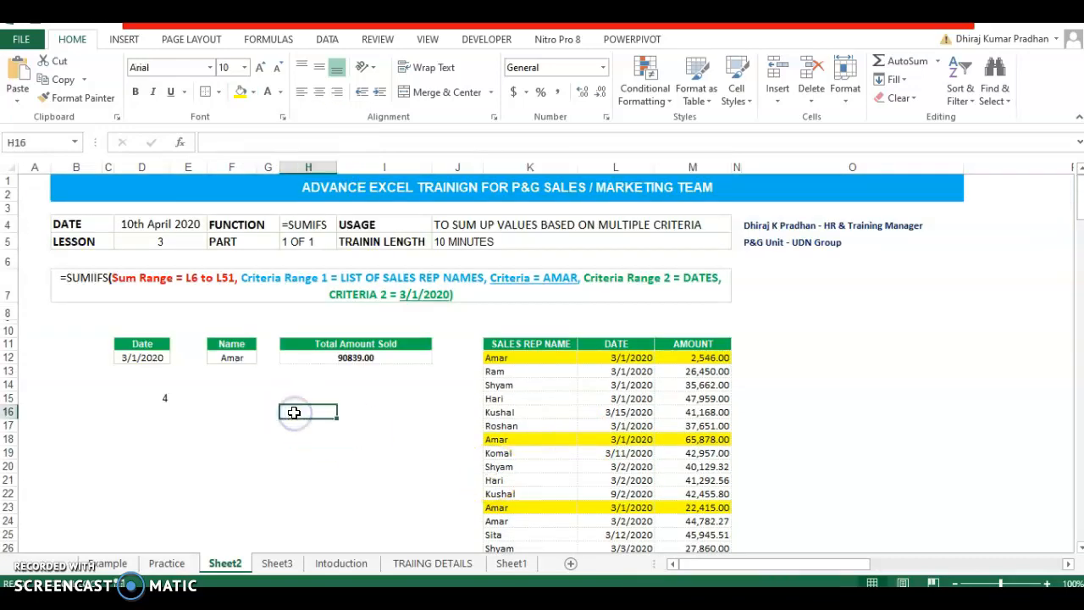
{"action": "left_click", "coordinate": [584, 439]}
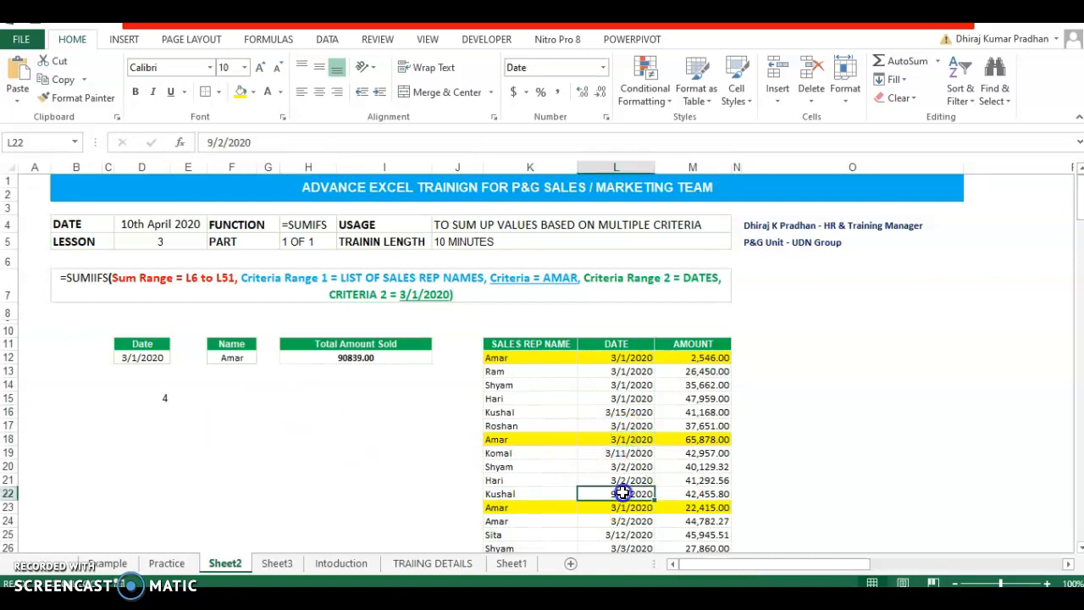
{"action": "left_click", "coordinate": [145, 358]}
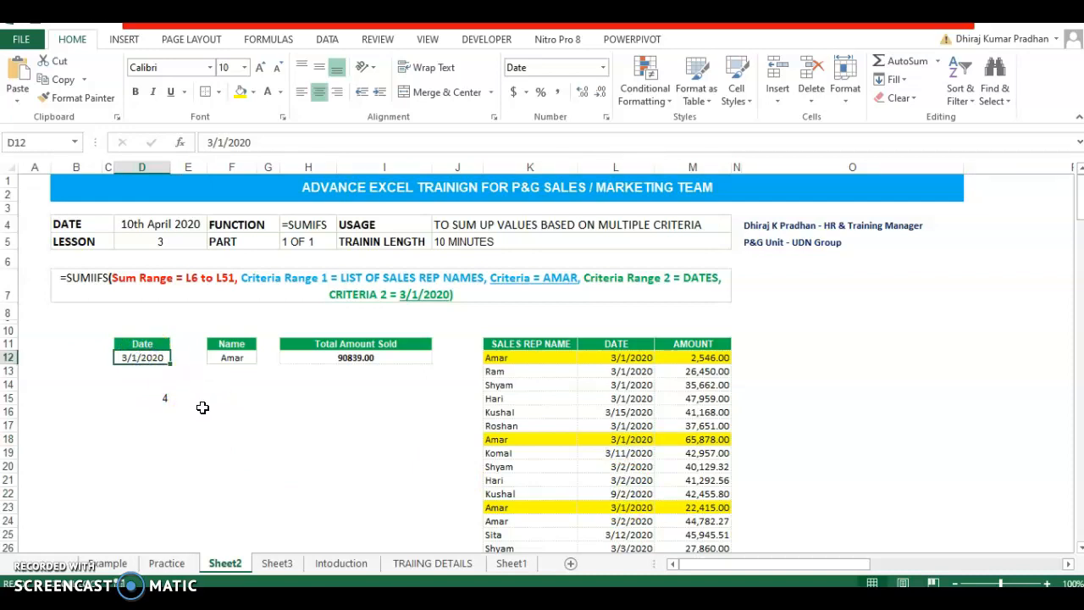
{"action": "left_click", "coordinate": [153, 360]}
{"action": "left_click", "coordinate": [211, 409]}
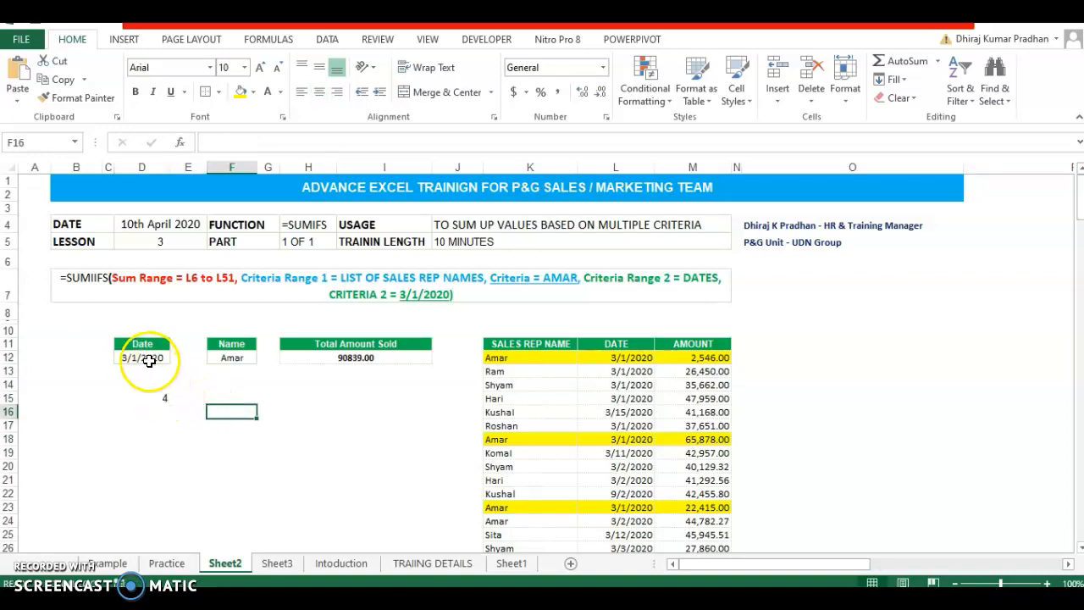
Clear the COUNTIF formula from cell D15 and the existing SUMIFS formula from the Total Amount Sold cell H12
{"action": "left_click", "coordinate": [157, 403]}
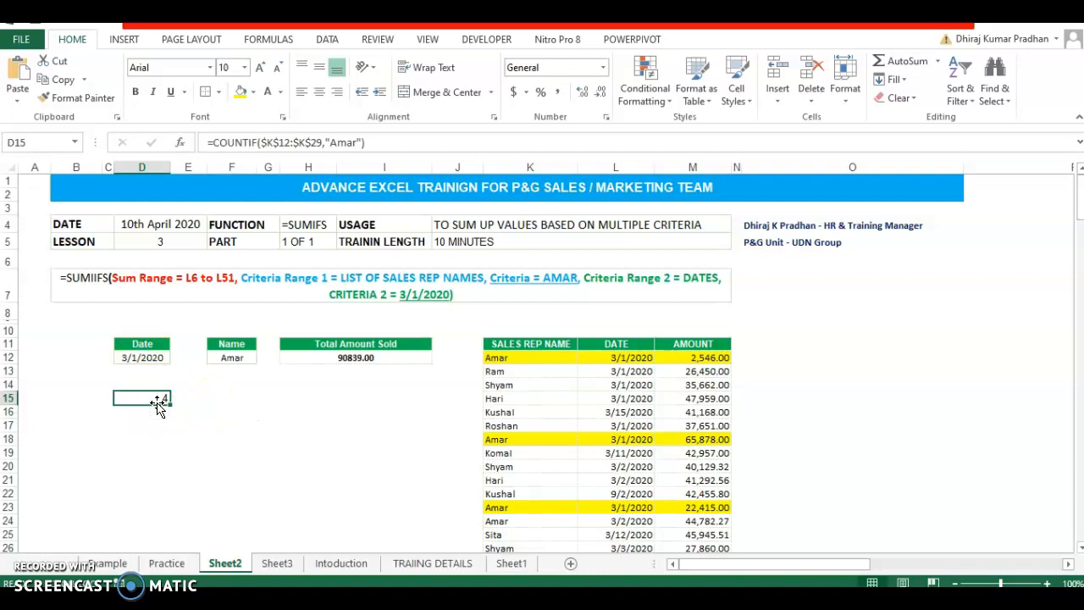
{"action": "key", "text": "Delete"}
{"action": "left_click", "coordinate": [213, 387]}
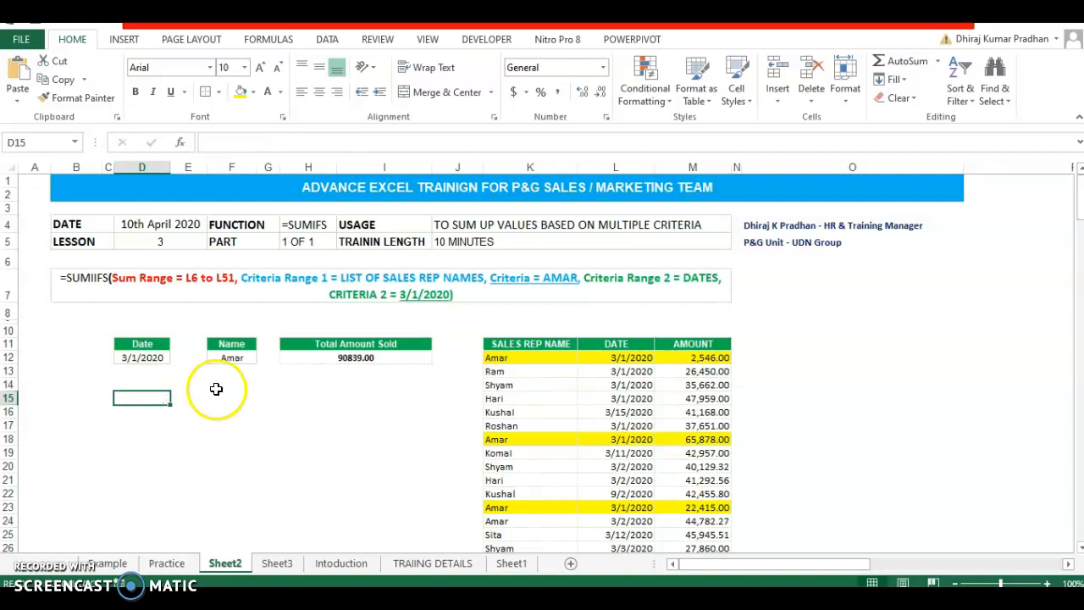
{"action": "left_click", "coordinate": [389, 357]}
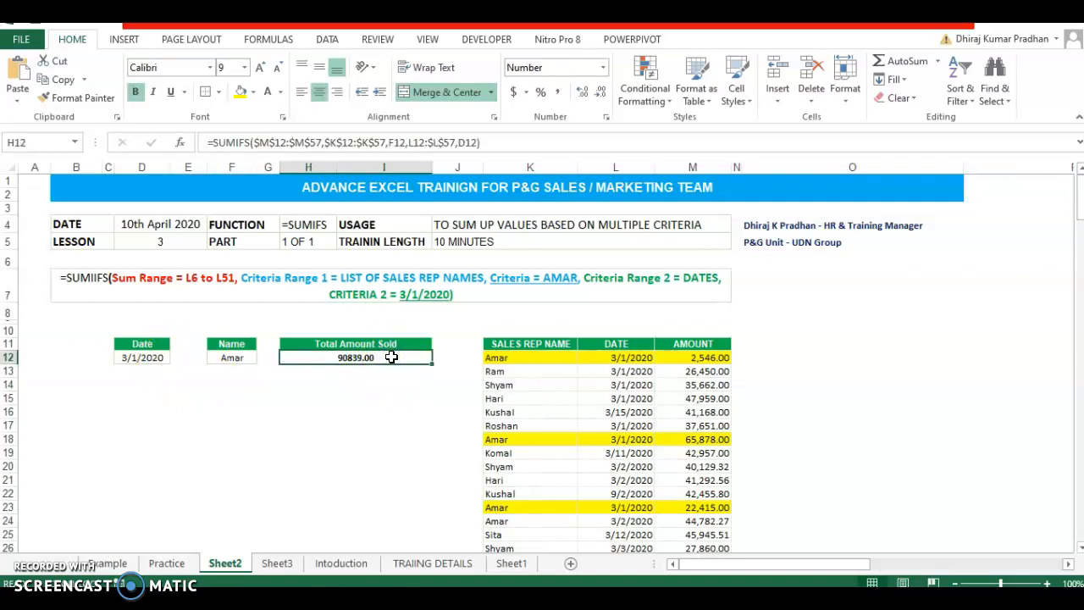
{"action": "key", "text": "Delete"}
{"action": "left_click", "coordinate": [288, 409]}
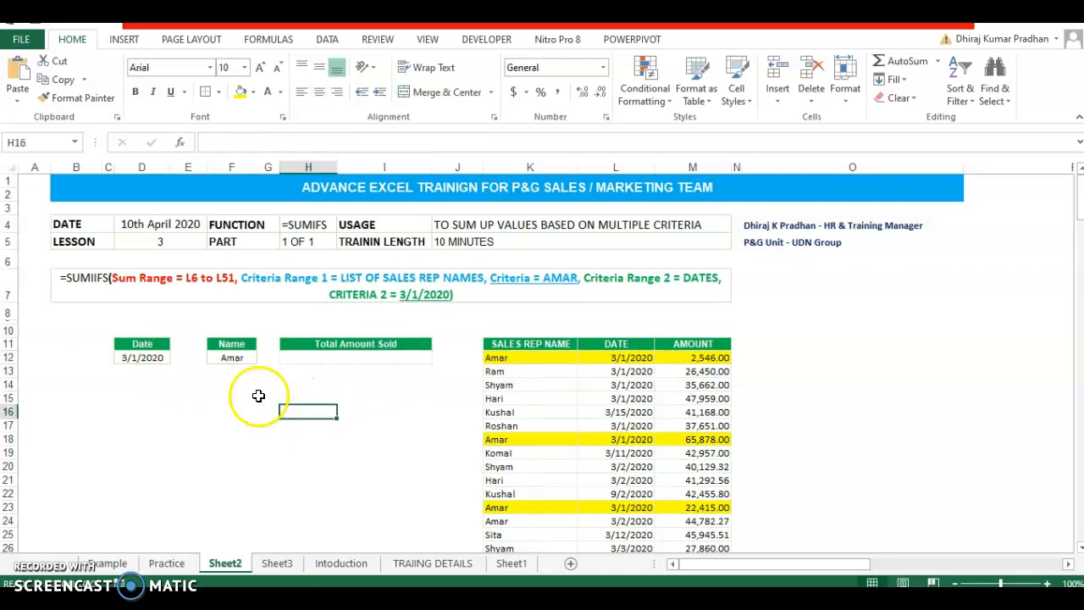
Examine the date criterion in D12, the name criterion in F12 and the Total Amount Sold cell H12
{"action": "left_click", "coordinate": [149, 358]}
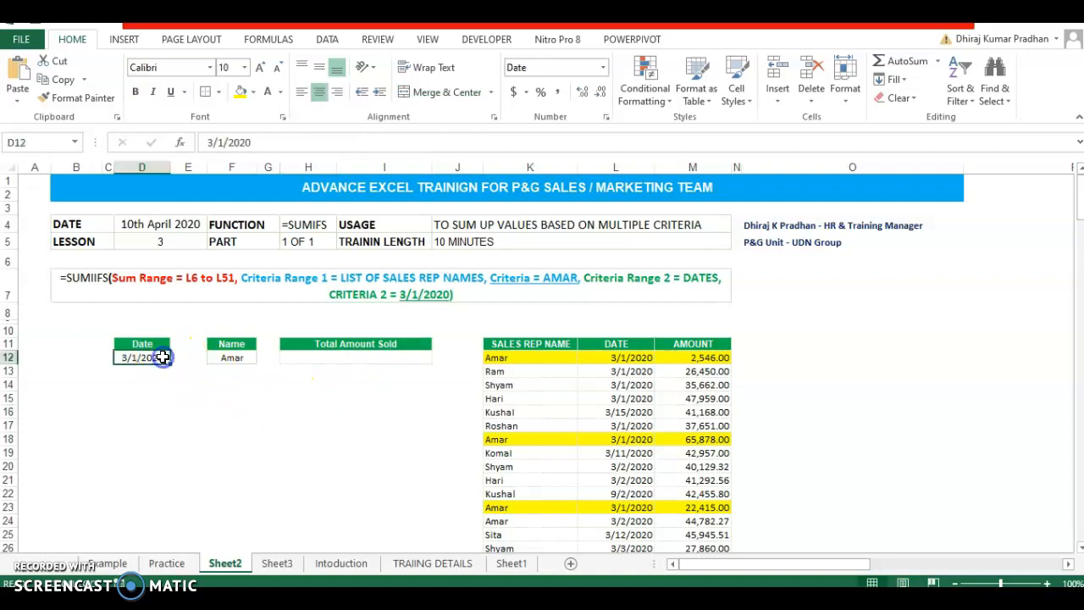
{"action": "left_click", "coordinate": [233, 359]}
{"action": "left_click", "coordinate": [299, 356]}
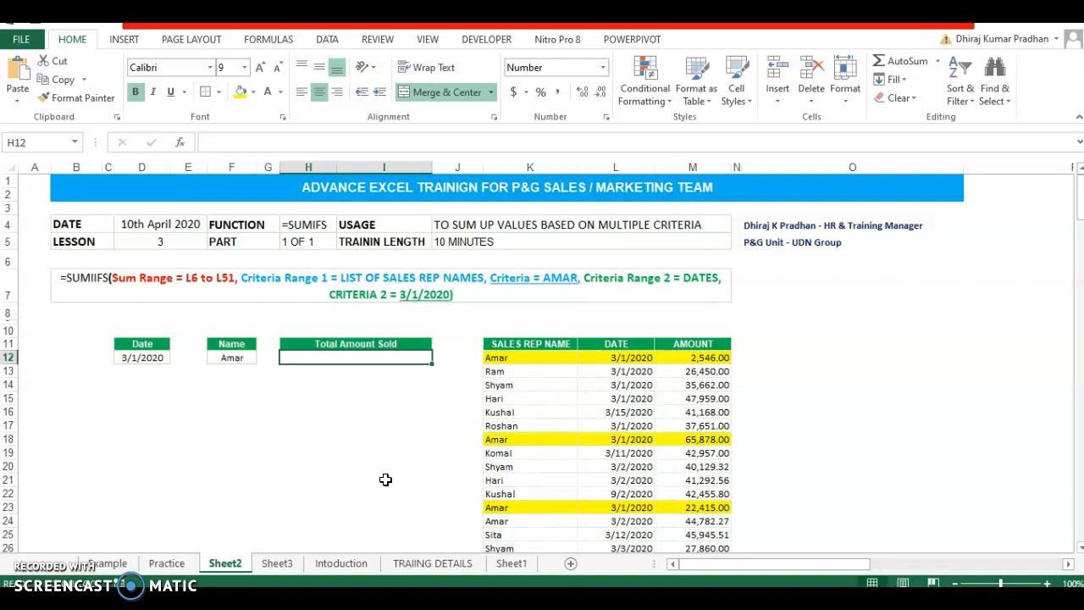
{"action": "key", "text": "Return"}
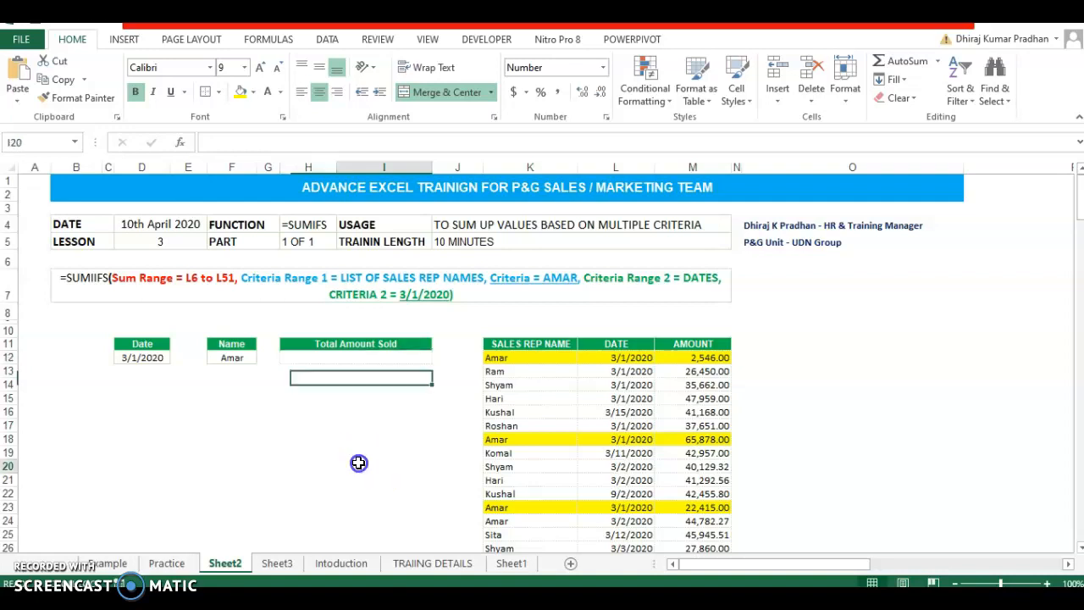
{"action": "left_click", "coordinate": [359, 464]}
{"action": "left_click", "coordinate": [316, 357]}
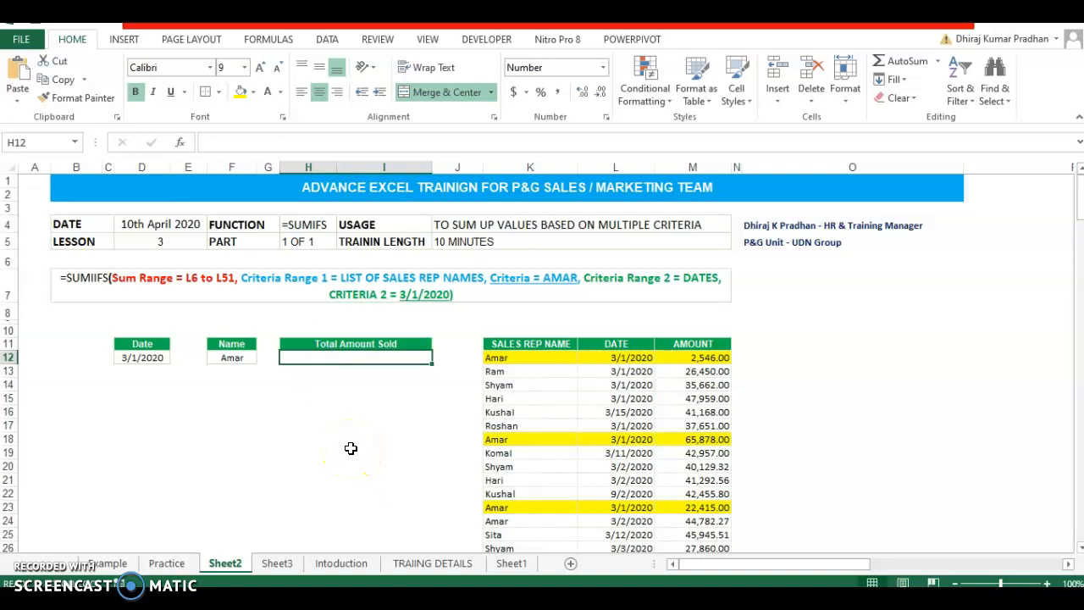
{"action": "left_click", "coordinate": [285, 439]}
{"action": "left_click", "coordinate": [227, 354]}
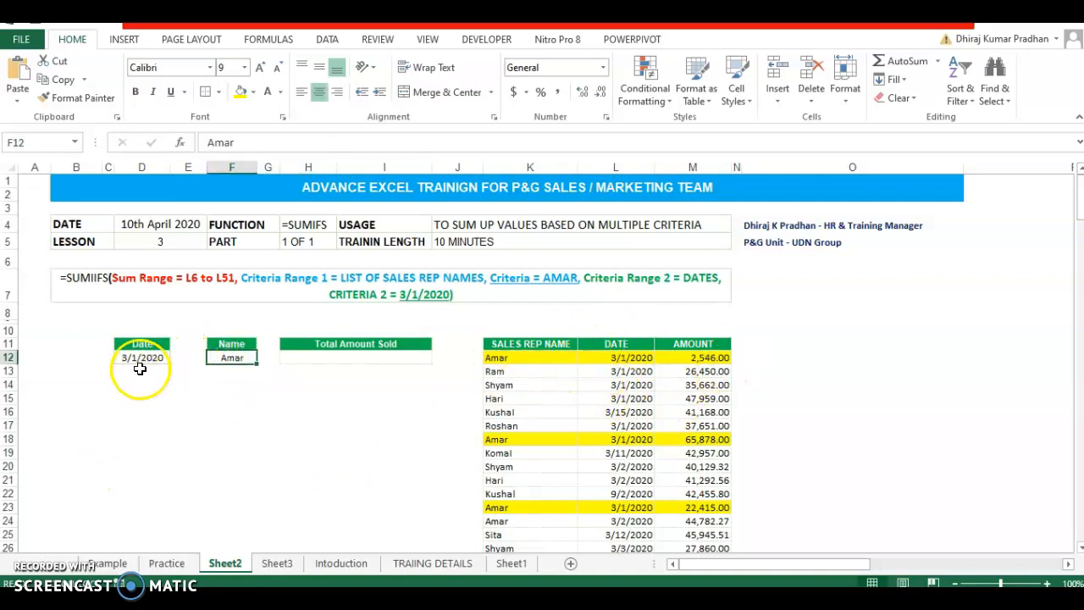
{"action": "left_click", "coordinate": [137, 357]}
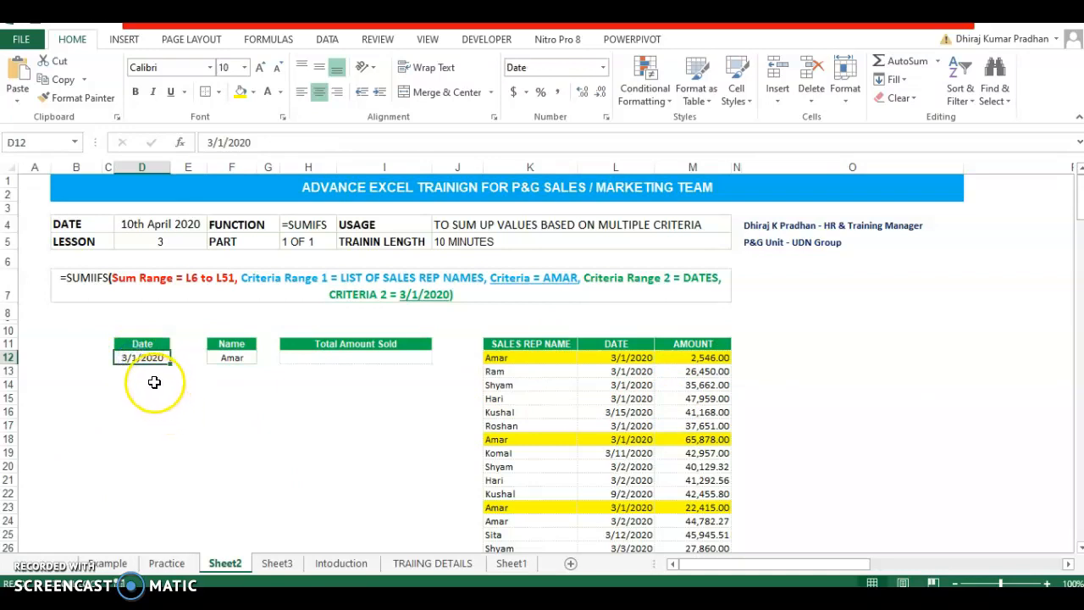
{"action": "left_click", "coordinate": [237, 411]}
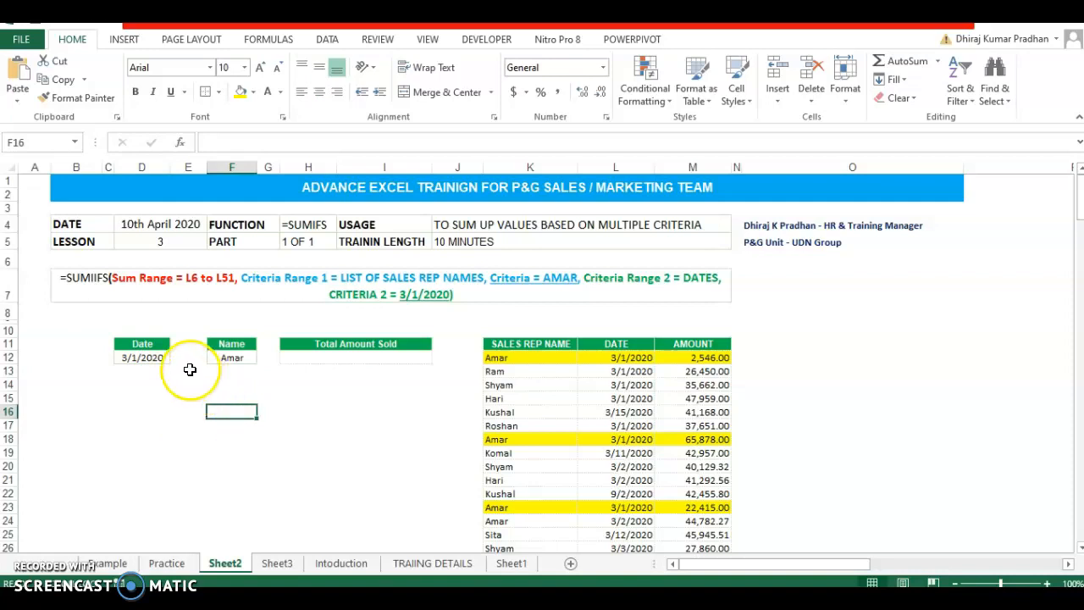
{"action": "left_click", "coordinate": [142, 357]}
{"action": "left_click", "coordinate": [344, 357]}
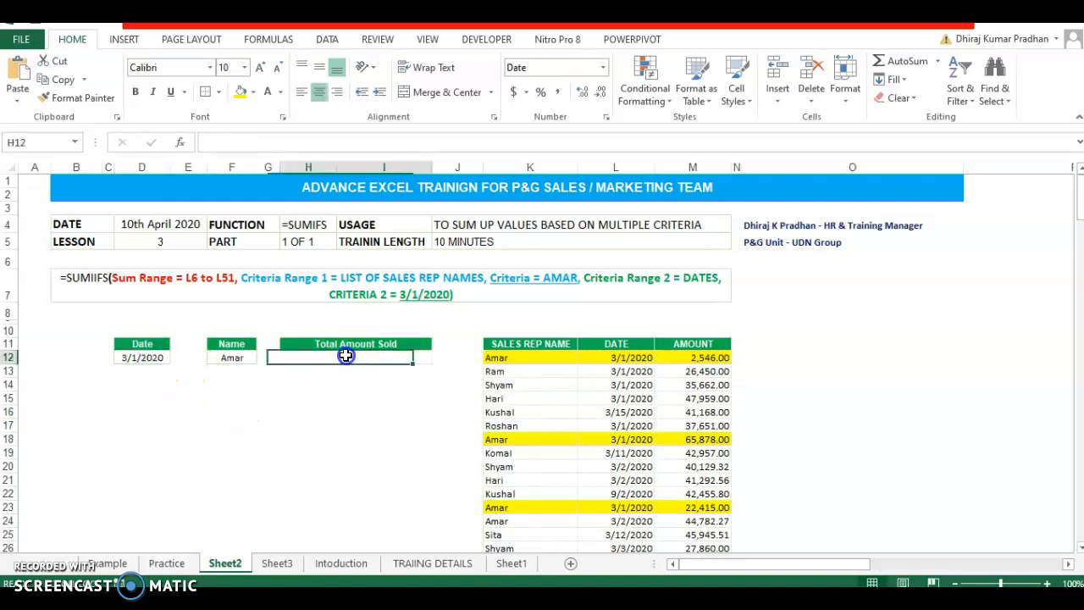
{"action": "type", "text": "="}
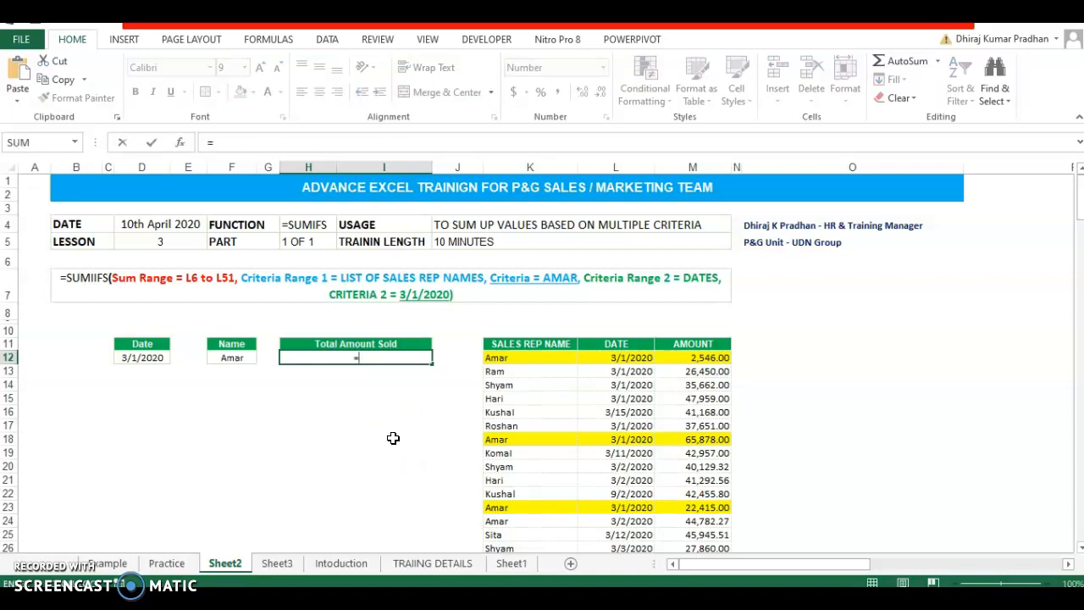
{"action": "left_click", "coordinate": [253, 145]}
{"action": "type", "text": "sumifs"}
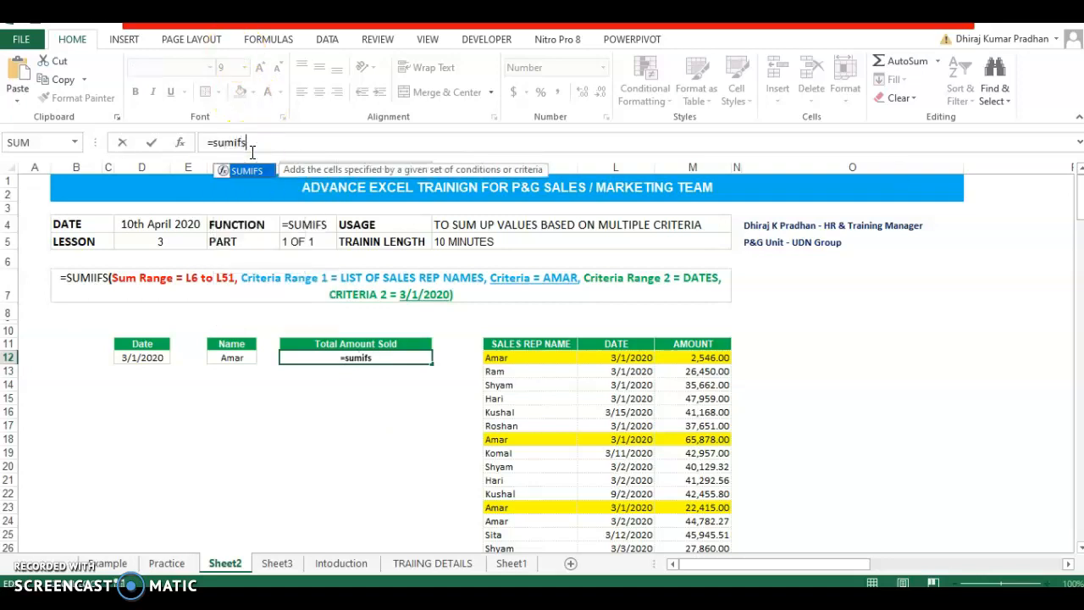
{"action": "left_click", "coordinate": [253, 166]}
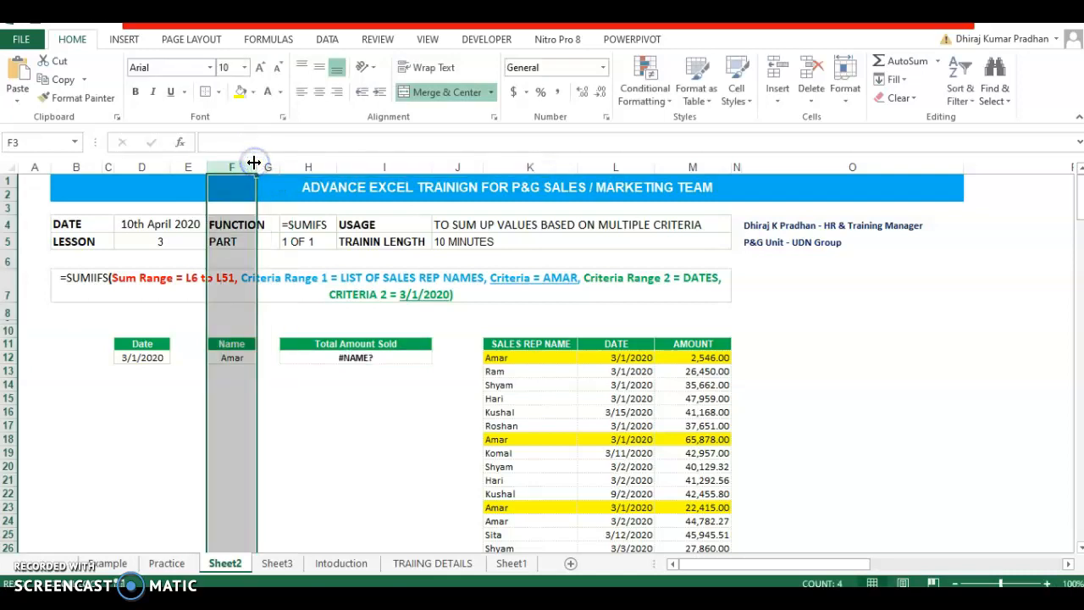
{"action": "key", "text": "ctrl+z"}
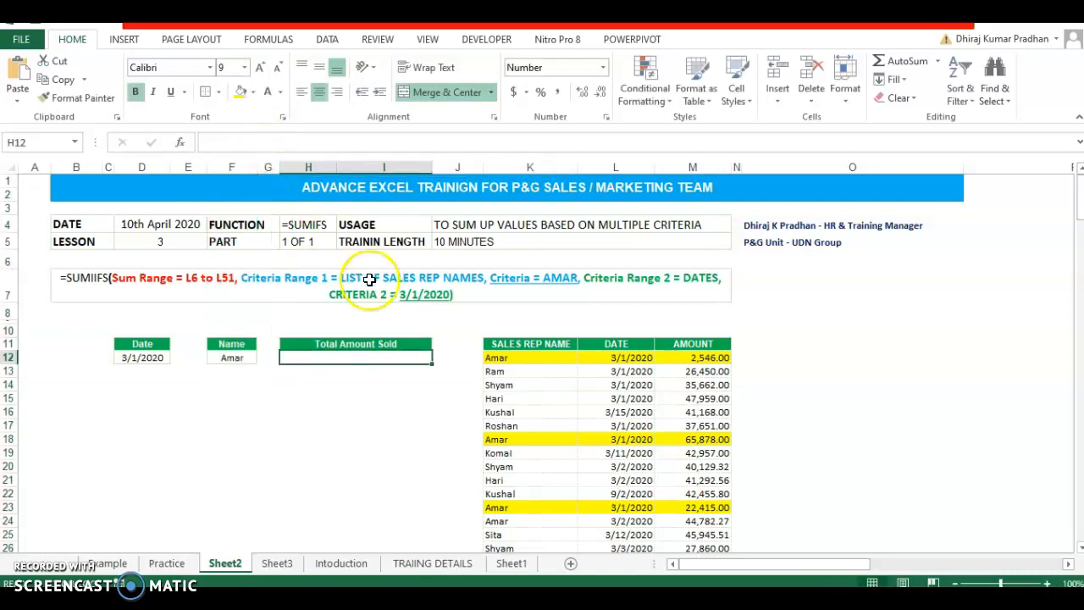
{"action": "left_click", "coordinate": [265, 142]}
{"action": "left_click", "coordinate": [363, 411]}
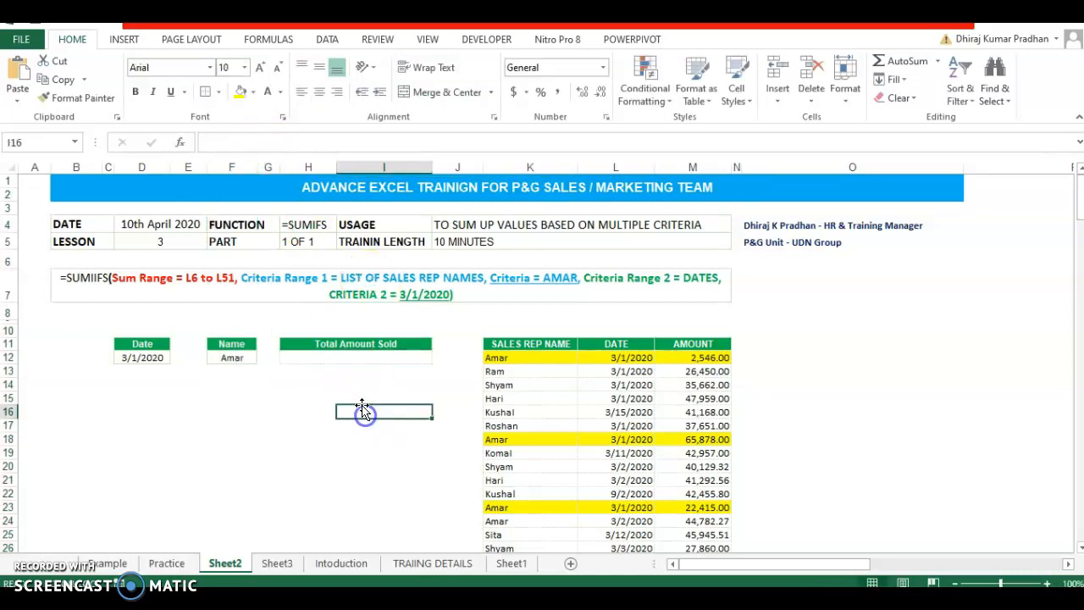
Start a SUMIFS formula in the Total Amount Sold cell H12 with the absolute sum range $M$12:$M$29
{"action": "left_click", "coordinate": [334, 355]}
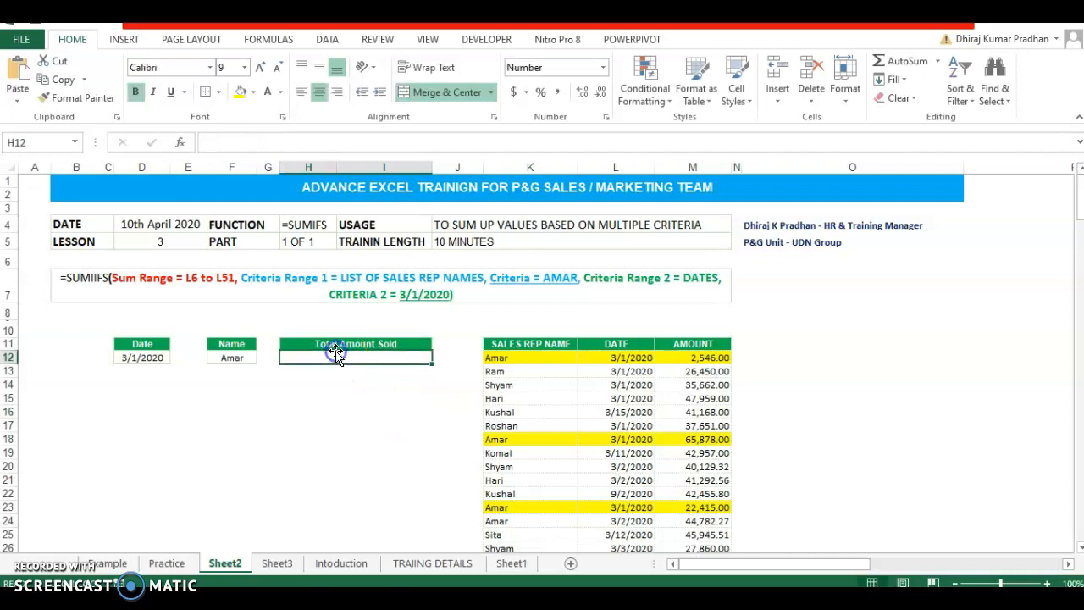
{"action": "left_click", "coordinate": [257, 144]}
{"action": "type", "text": "=fu"}
{"action": "key", "text": "BackSpace"}
{"action": "key", "text": "BackSpace"}
{"action": "type", "text": "sumifs("}
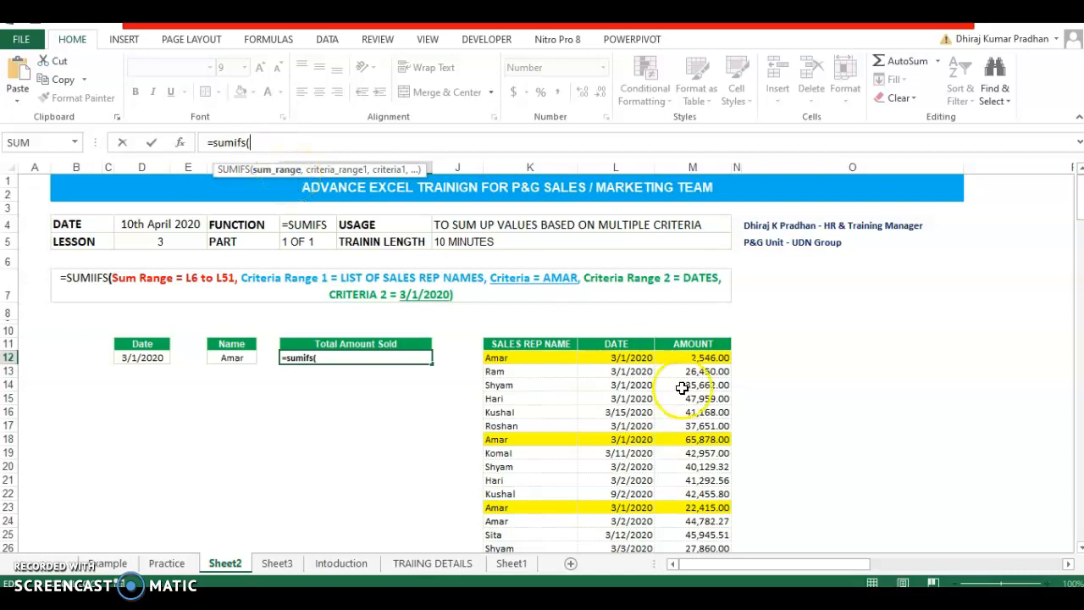
{"action": "left_click", "coordinate": [711, 357]}
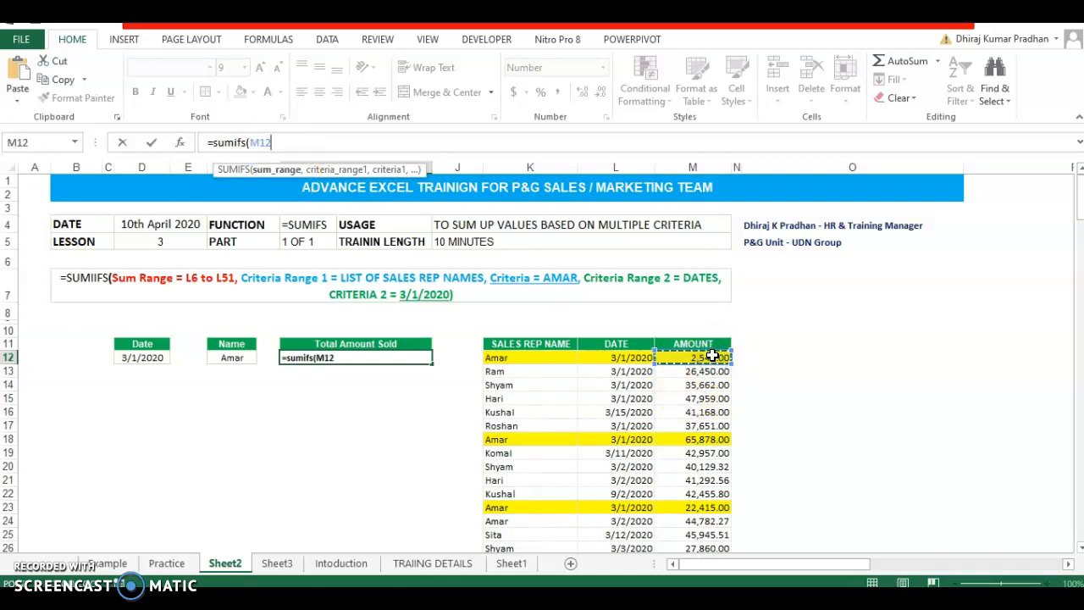
{"action": "key", "text": "ctrl+shift+Down"}
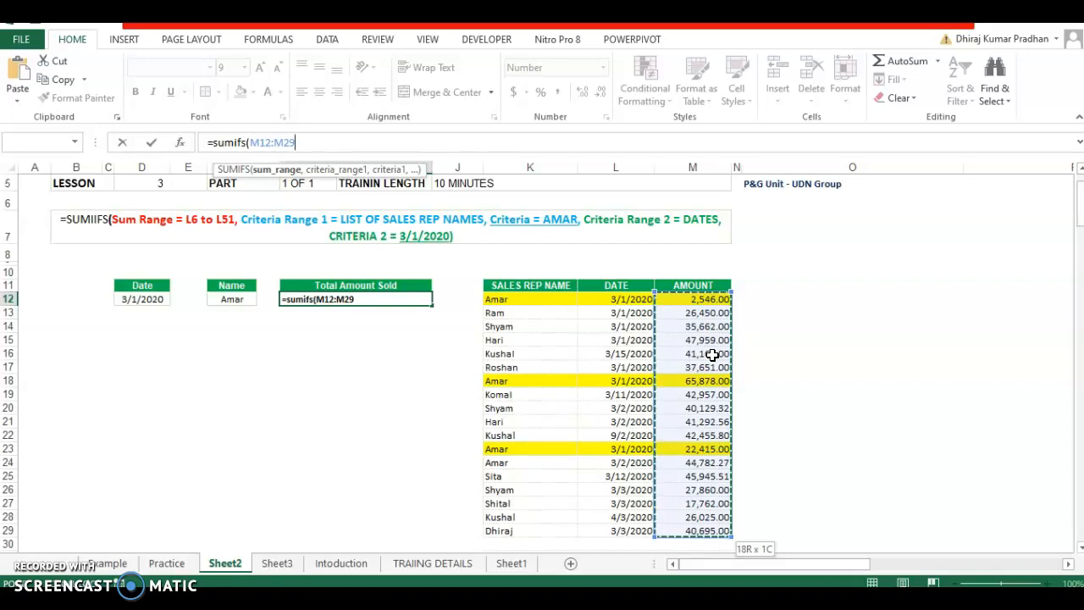
{"action": "key", "text": "F4"}
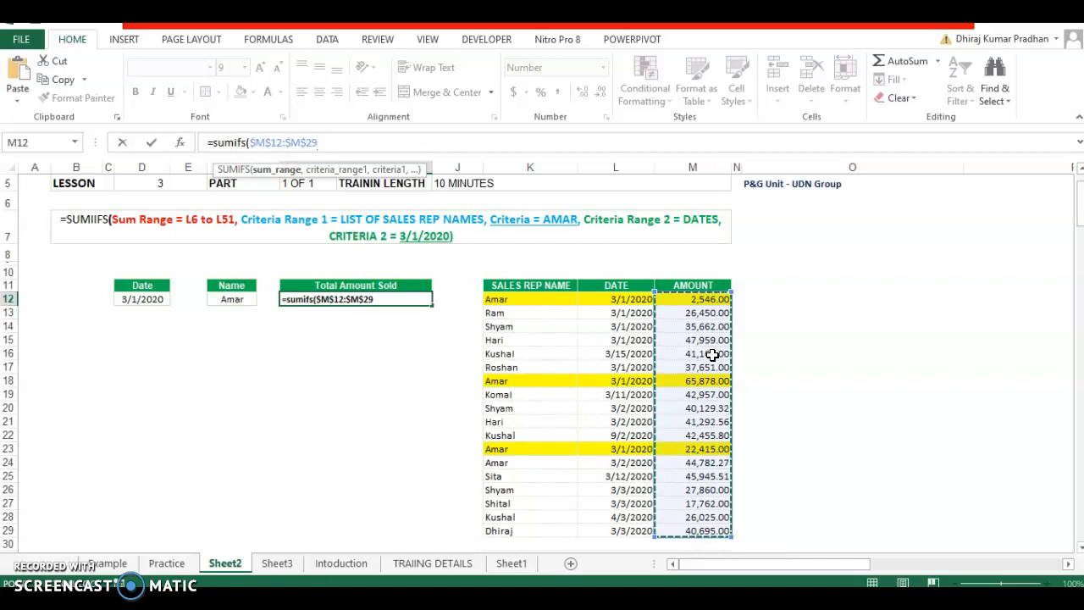
{"action": "type", "text": ","}
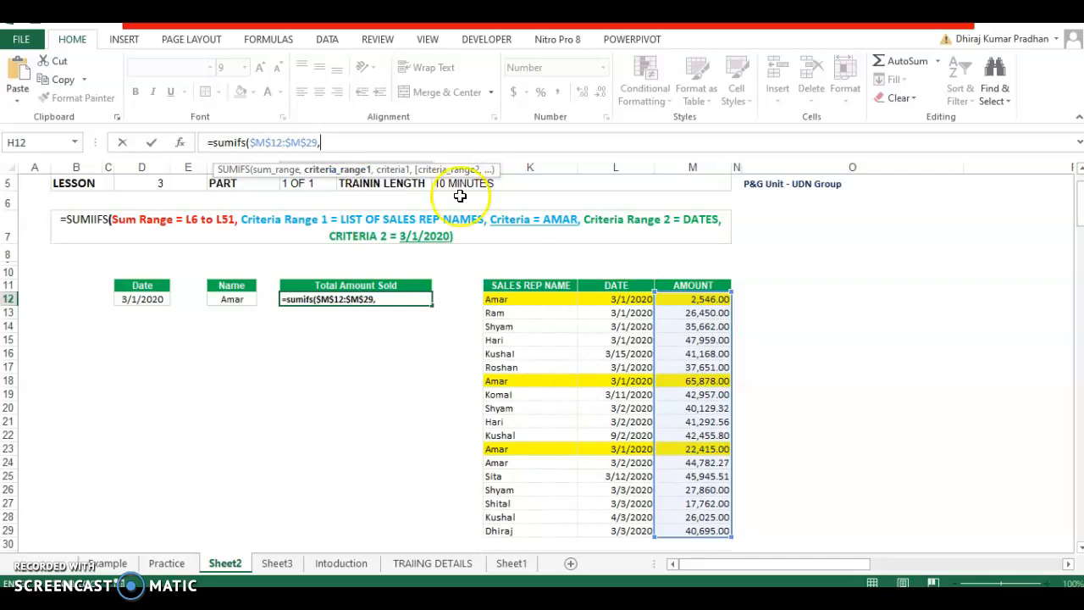
Add the date column $L$12:$L$29 as the first criteria range, with cell D12 as its criterion
{"action": "left_click", "coordinate": [623, 296]}
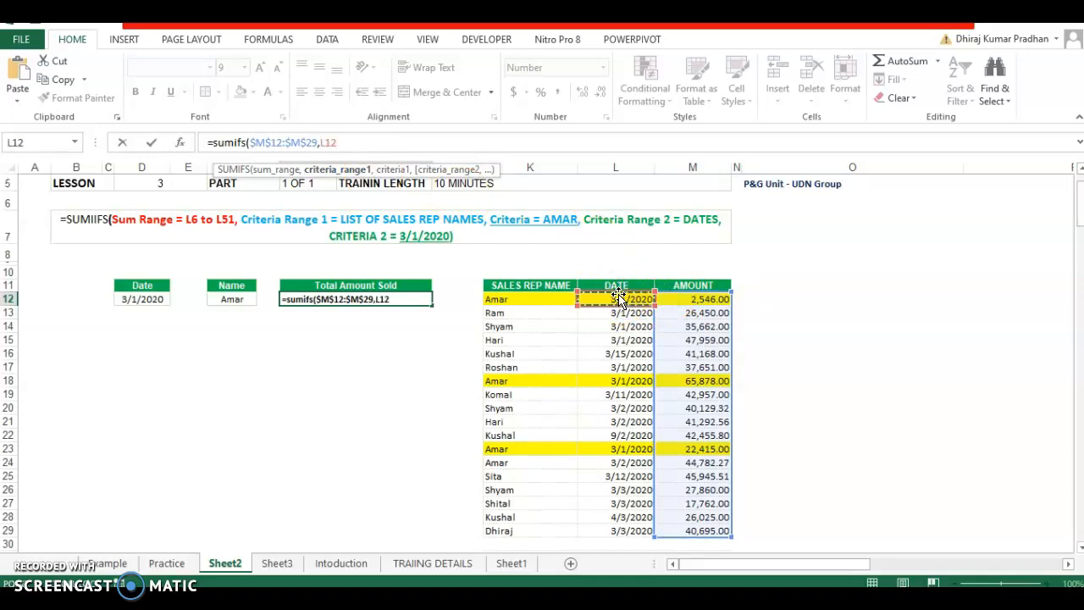
{"action": "key", "text": "ctrl+shift+Down"}
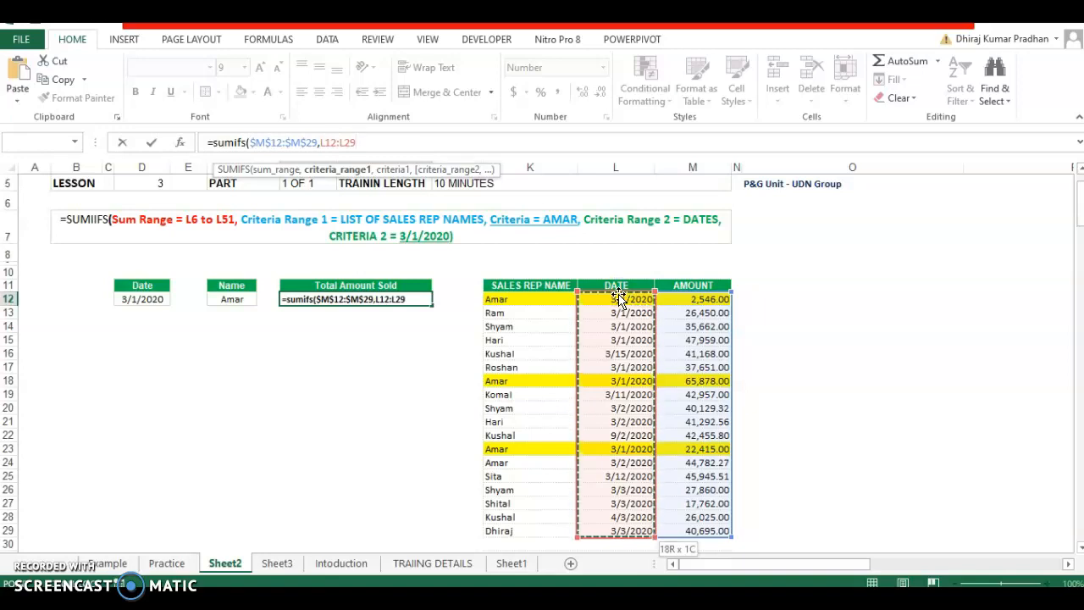
{"action": "key", "text": "F4"}
{"action": "type", "text": ","}
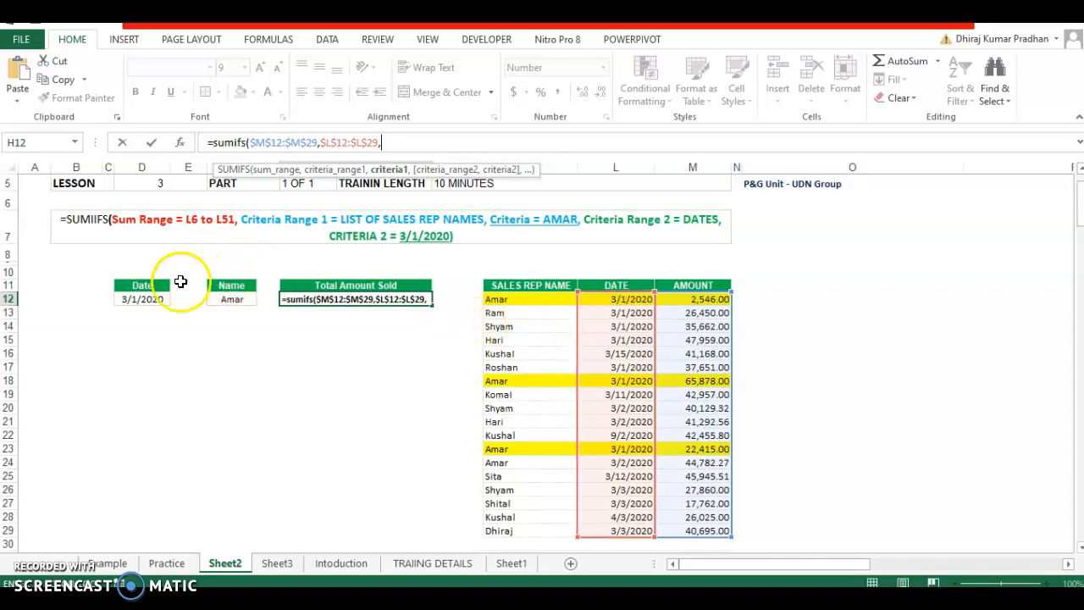
{"action": "left_click", "coordinate": [148, 297]}
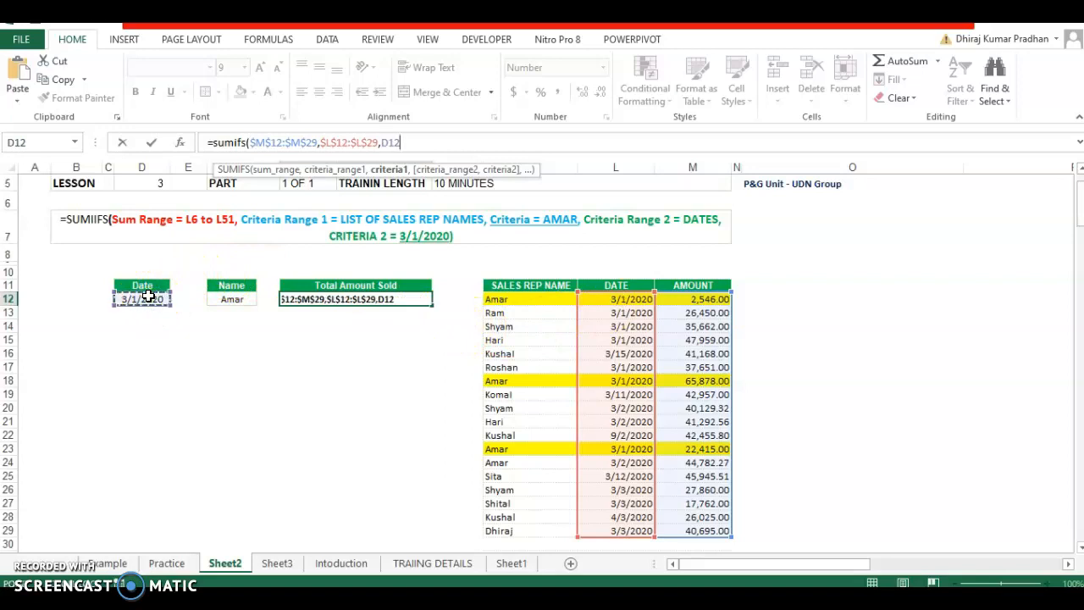
{"action": "type", "text": ","}
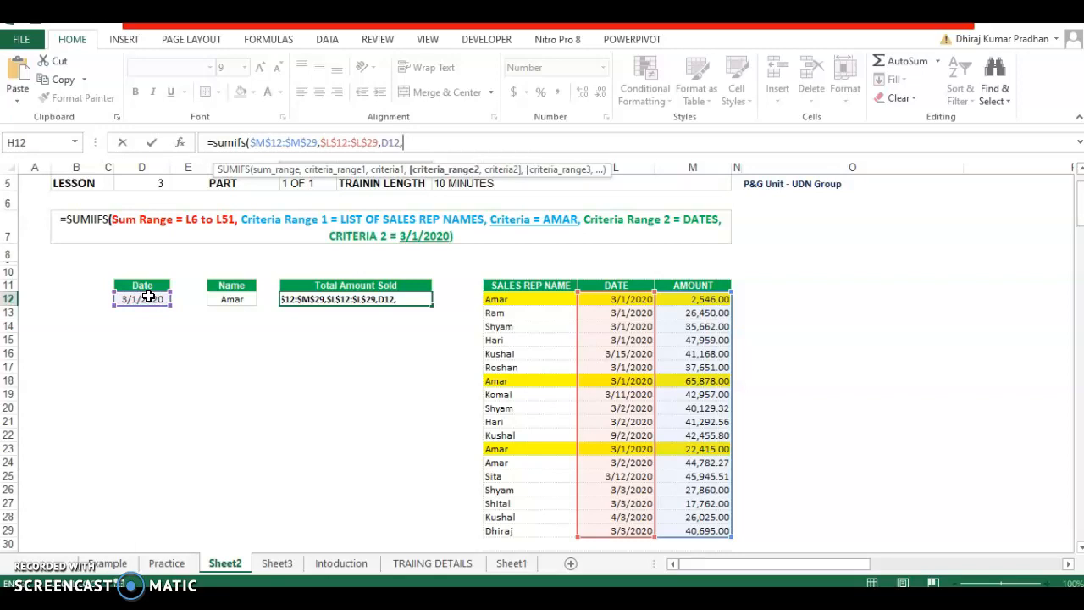
Add the sales rep name range $K$12:$K$29 with criterion F12, complete the SUMIFS formula and check it in H12
{"action": "left_click", "coordinate": [508, 298]}
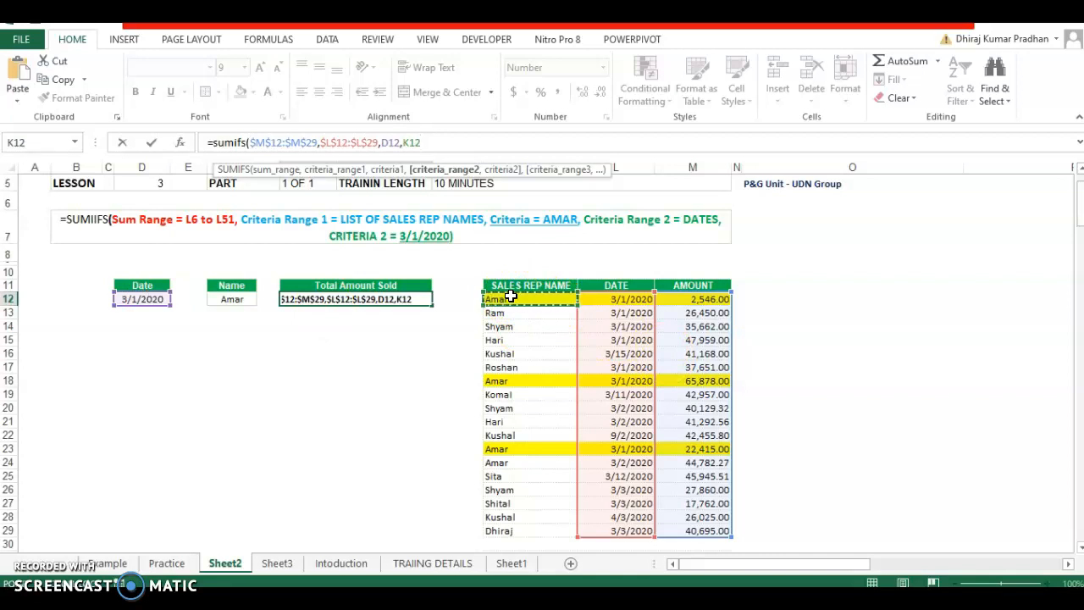
{"action": "key", "text": "ctrl+shift+Down"}
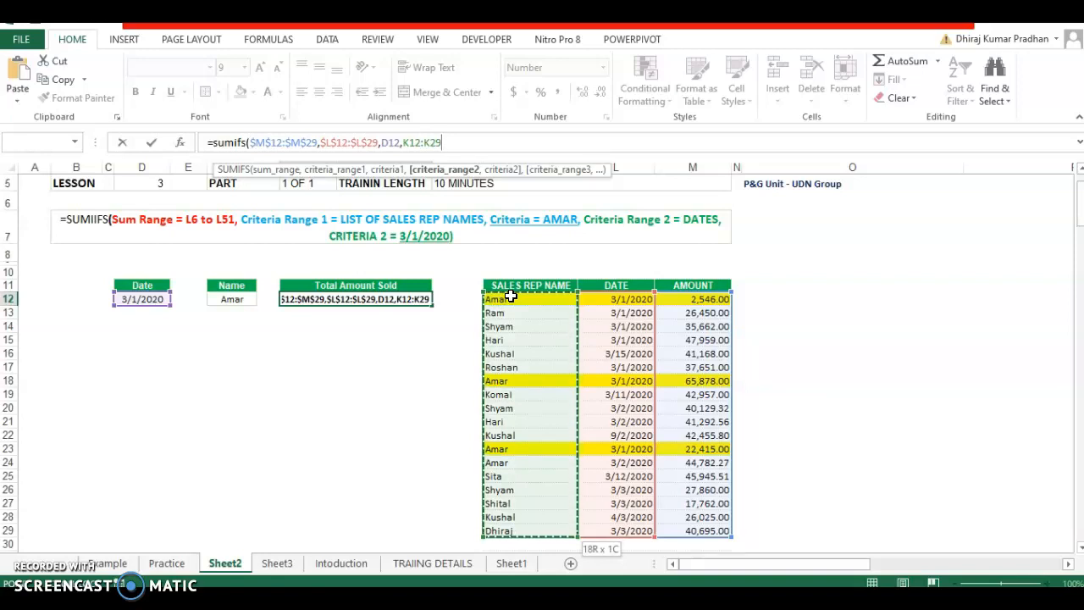
{"action": "key", "text": "F4"}
{"action": "type", "text": ","}
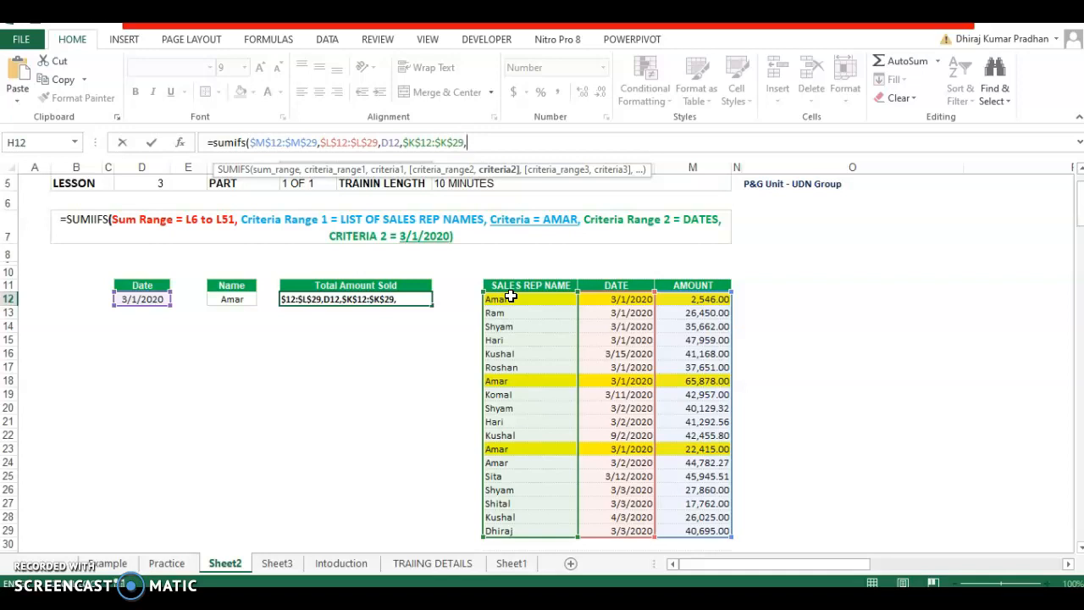
{"action": "left_click", "coordinate": [237, 297]}
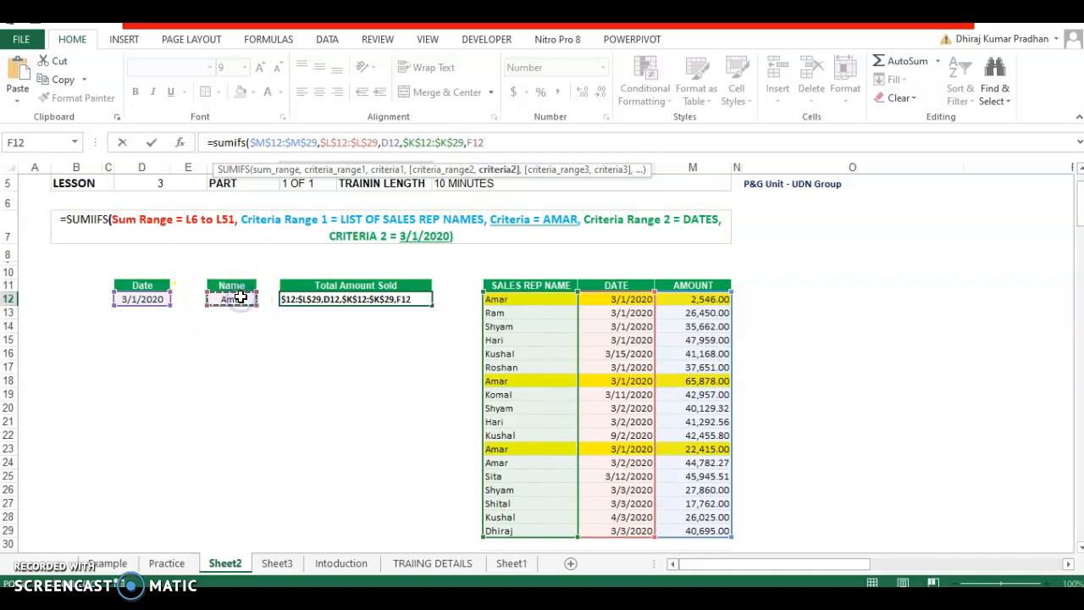
{"action": "type", "text": ")"}
{"action": "key", "text": "Return"}
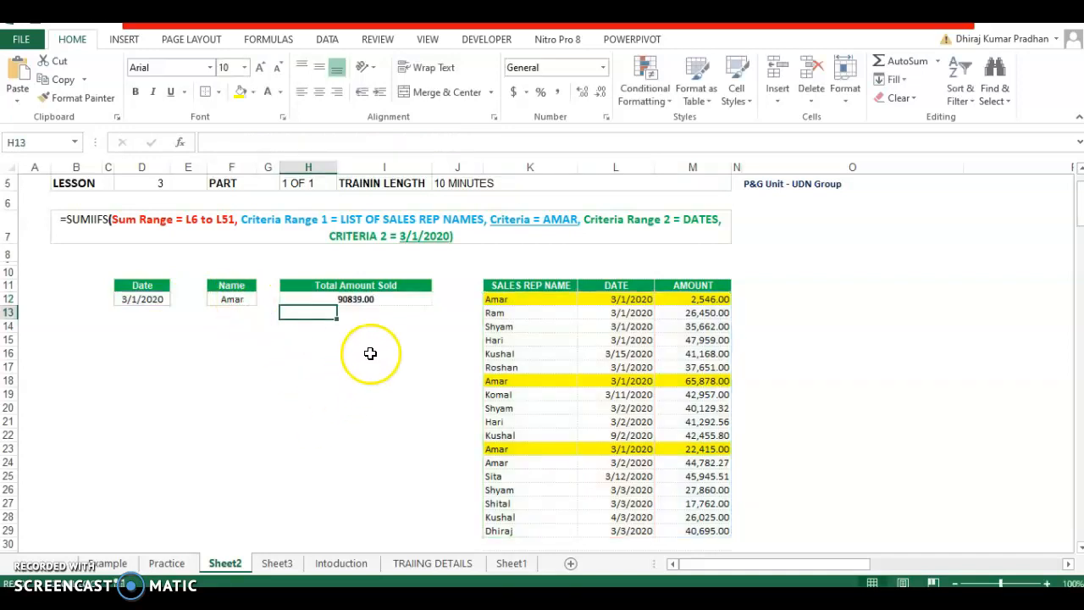
{"action": "left_click", "coordinate": [358, 298]}
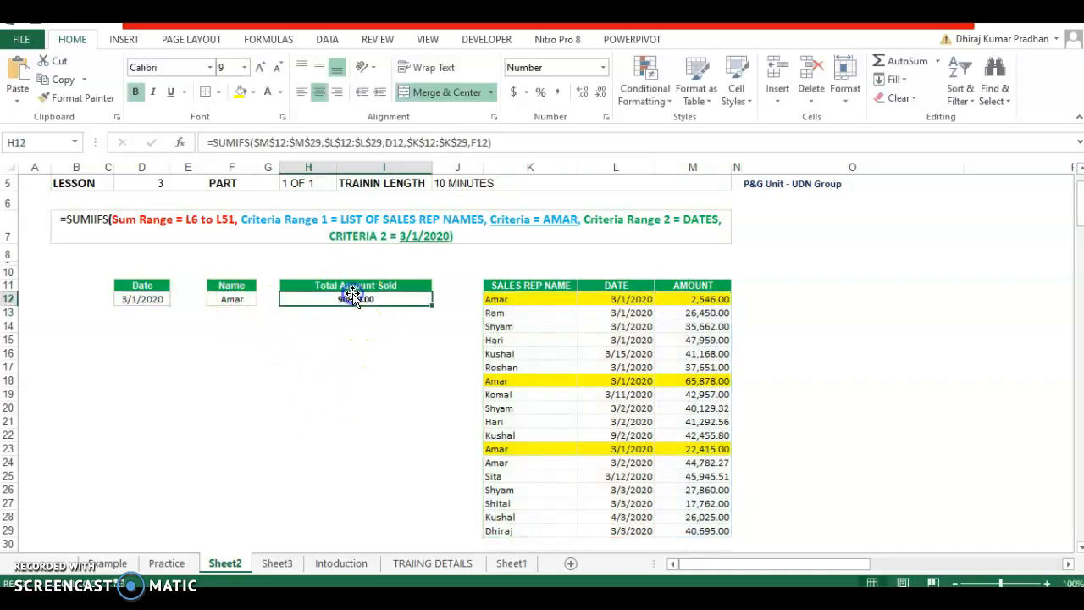
{"action": "left_click", "coordinate": [363, 381]}
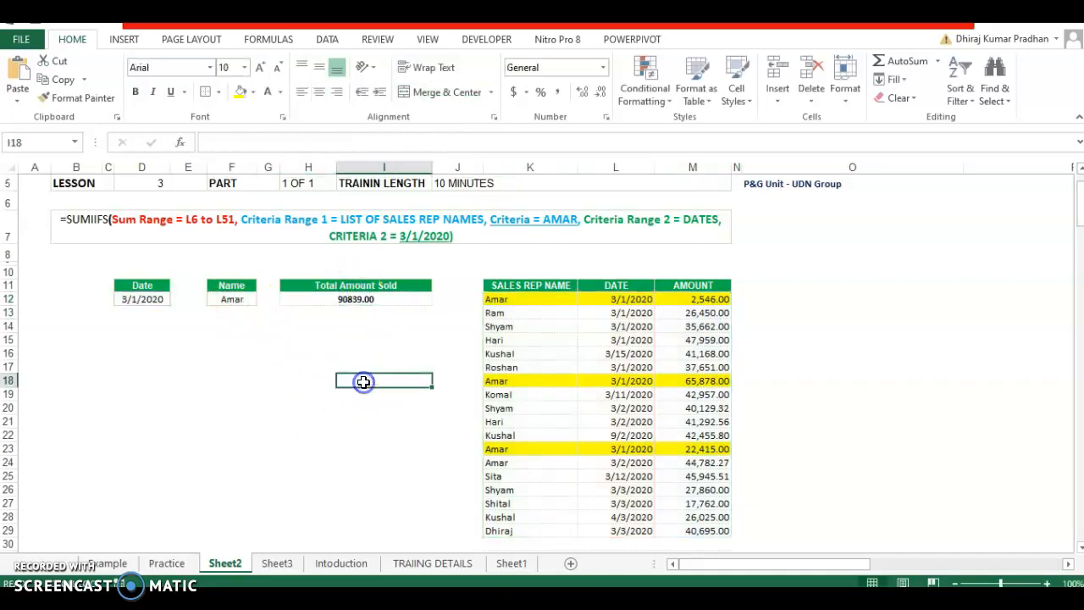
Examine the SUMIFS formula in H12 and the matching rep's record in row 36 beneath the blank row
{"action": "left_click", "coordinate": [366, 297]}
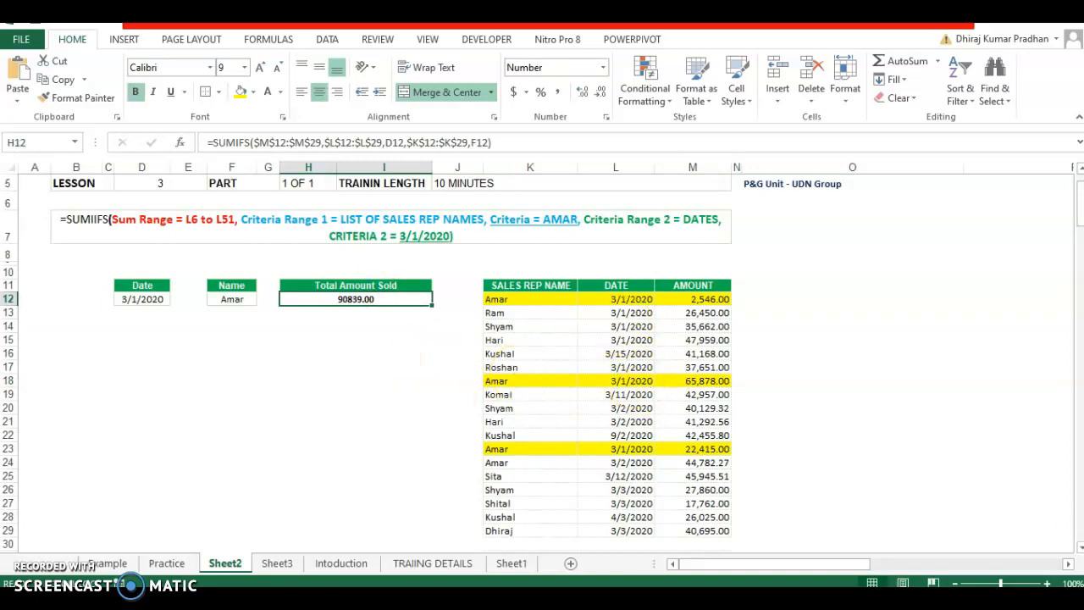
{"action": "left_click", "coordinate": [1077, 547]}
{"action": "left_click_drag", "start_coordinate": [1078, 547], "coordinate": [1078, 547]}
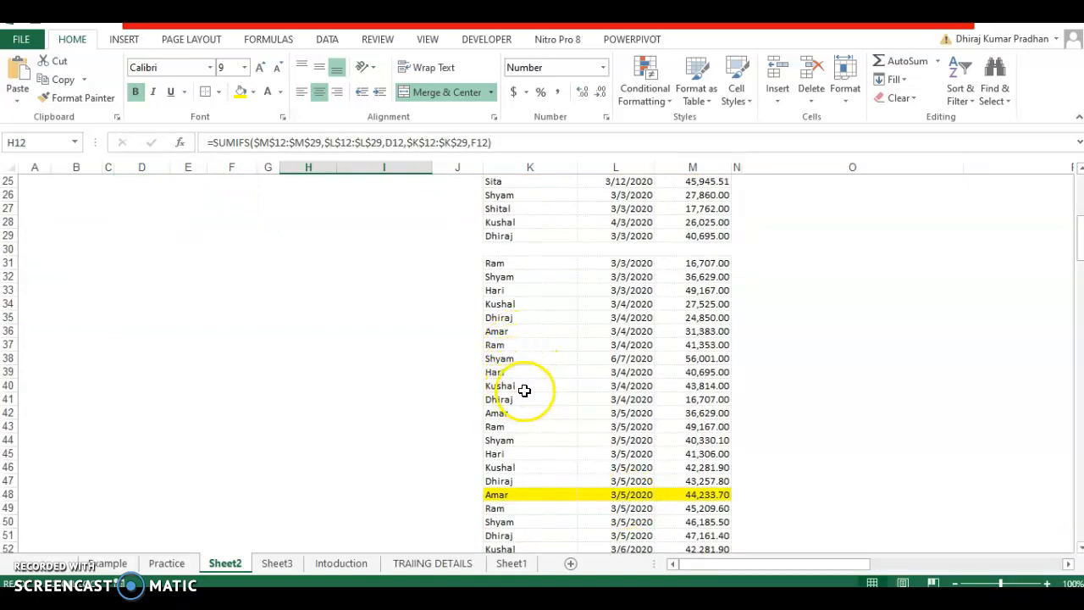
{"action": "left_click_drag", "start_coordinate": [496, 331], "coordinate": [662, 330]}
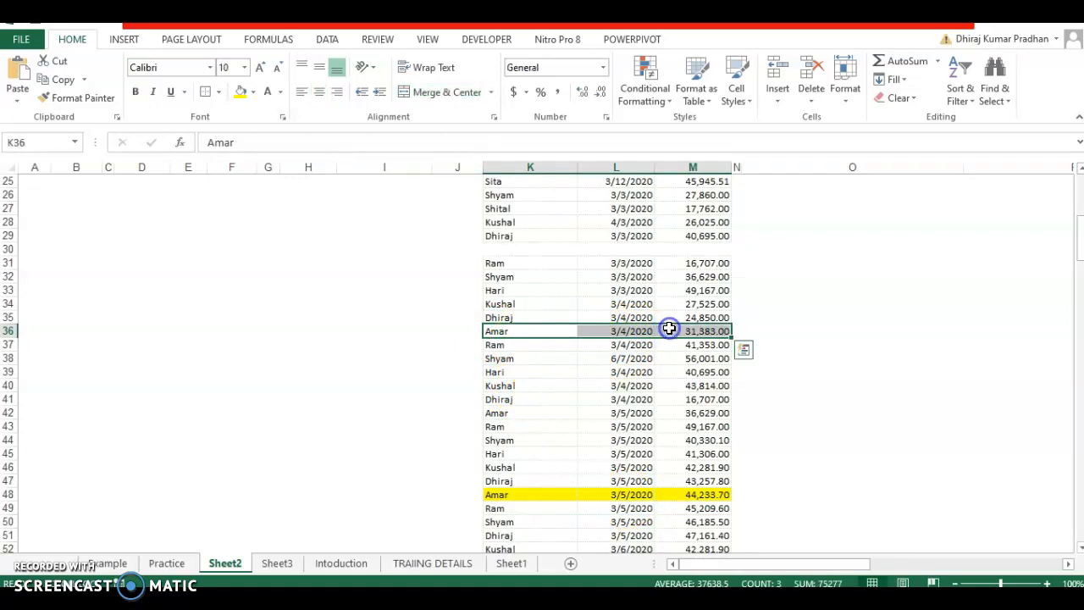
Change the date of the highlighted record in L48 to 3/1/2020
{"action": "left_click", "coordinate": [508, 495]}
{"action": "left_click", "coordinate": [617, 496]}
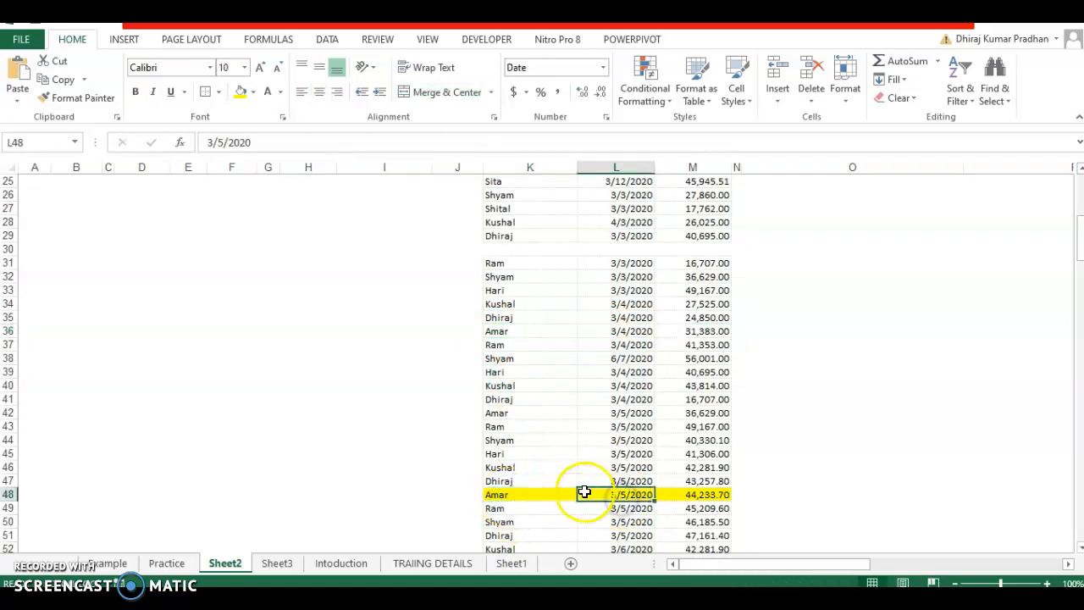
{"action": "mouse_move", "coordinate": [1081, 242]}
{"action": "left_mouse_down"}
{"action": "mouse_move", "coordinate": [1080, 207]}
{"action": "mouse_move", "coordinate": [1080, 256]}
{"action": "left_mouse_up"}
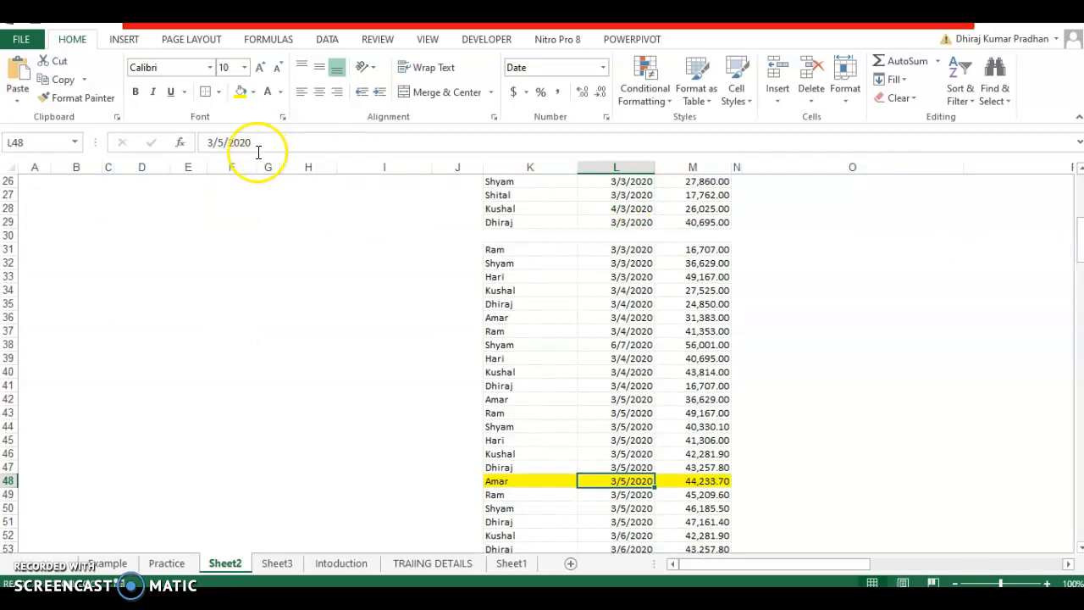
{"action": "left_click", "coordinate": [226, 141]}
{"action": "key", "text": "BackSpace"}
{"action": "type", "text": "1"}
{"action": "key", "text": "Return"}
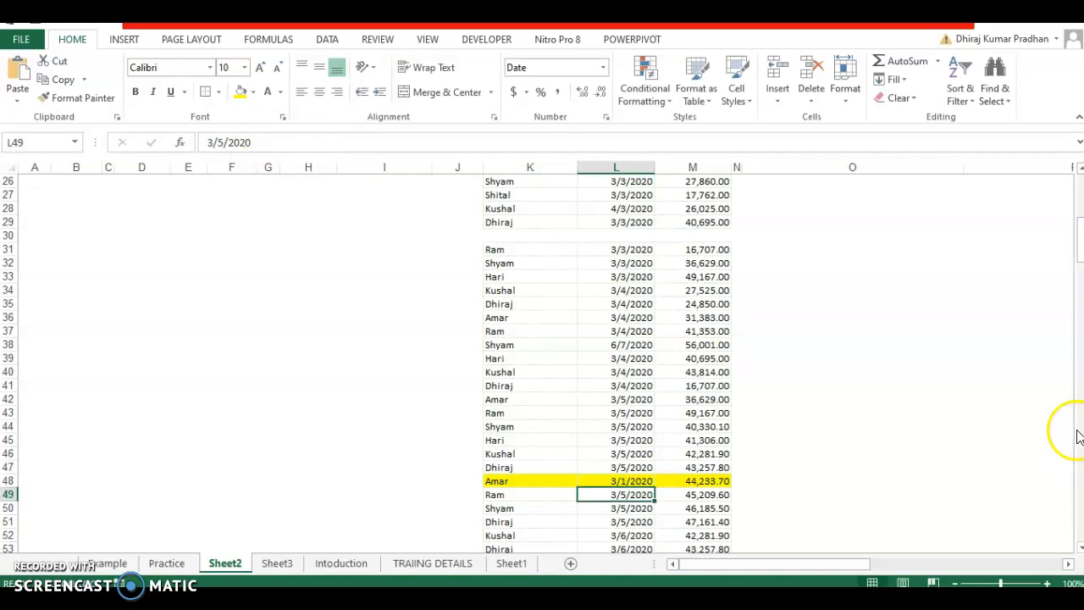
Compare the total in H12 with the date criterion in D12 and the highlighted record in row 48
{"action": "left_click_drag", "start_coordinate": [1076, 236], "coordinate": [1078, 182]}
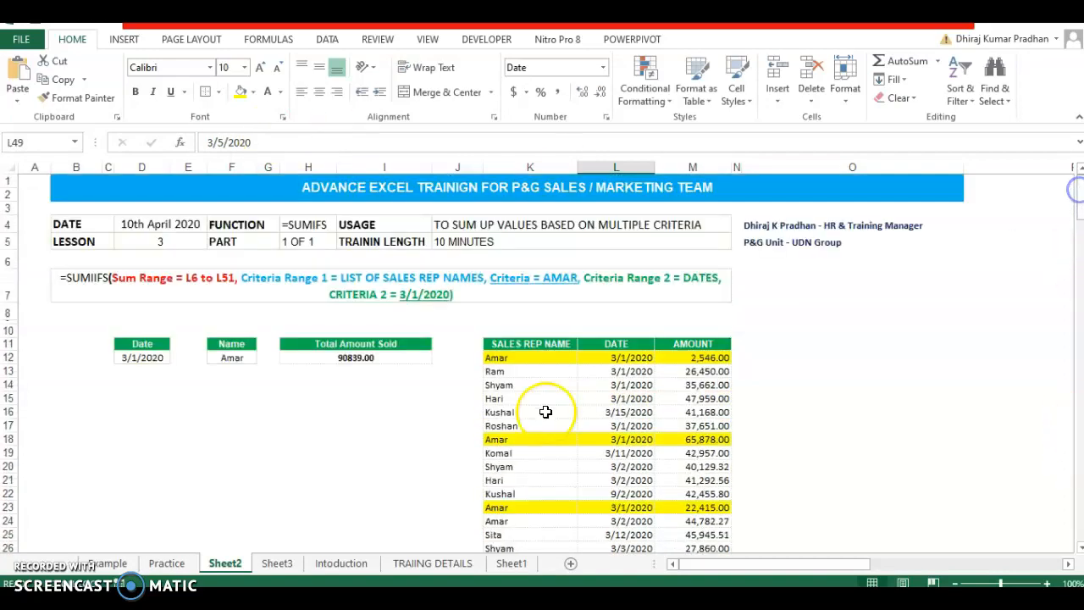
{"action": "left_click", "coordinate": [395, 356]}
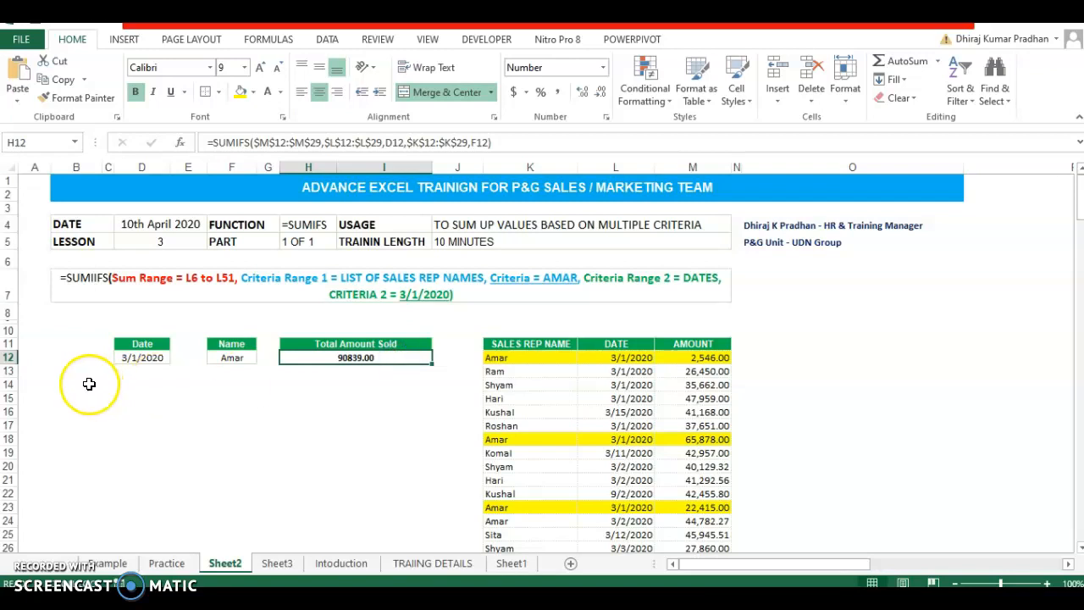
{"action": "left_click", "coordinate": [138, 359]}
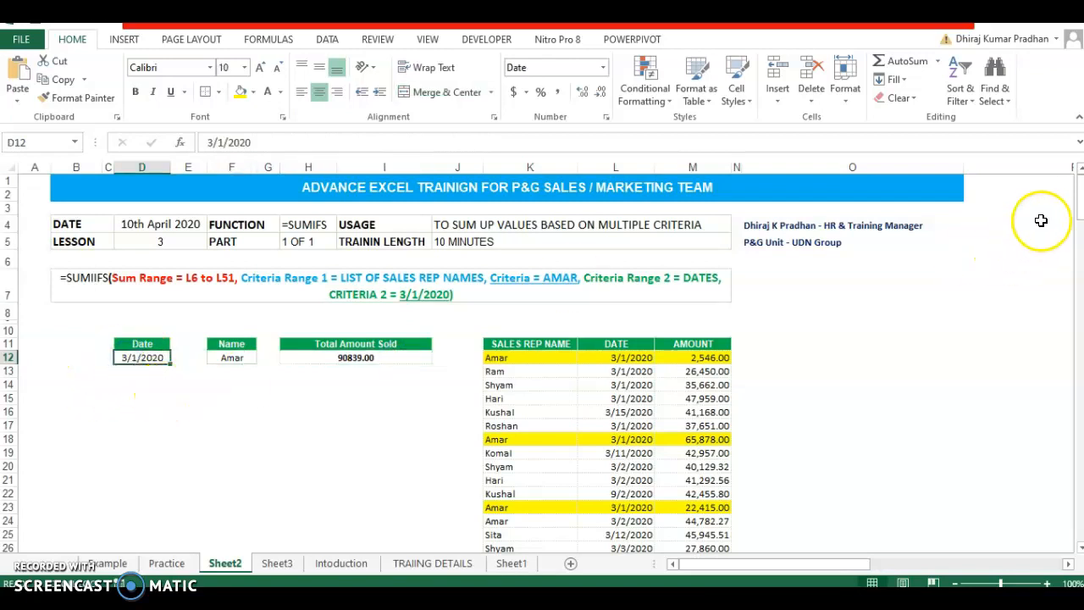
{"action": "left_click_drag", "start_coordinate": [1079, 206], "coordinate": [1077, 280]}
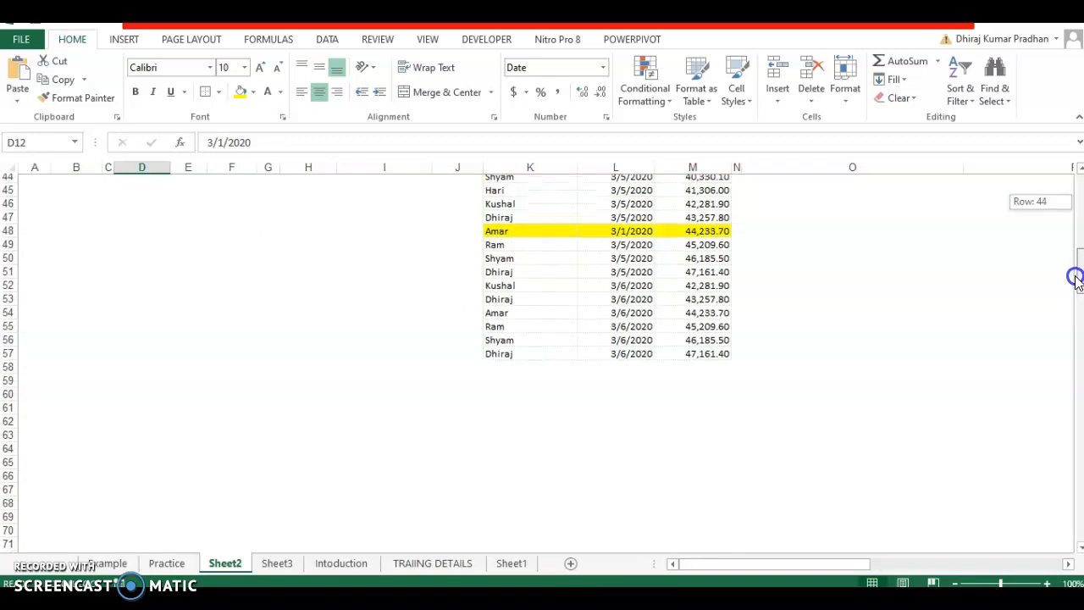
{"action": "left_click_drag", "start_coordinate": [1077, 279], "coordinate": [1072, 198]}
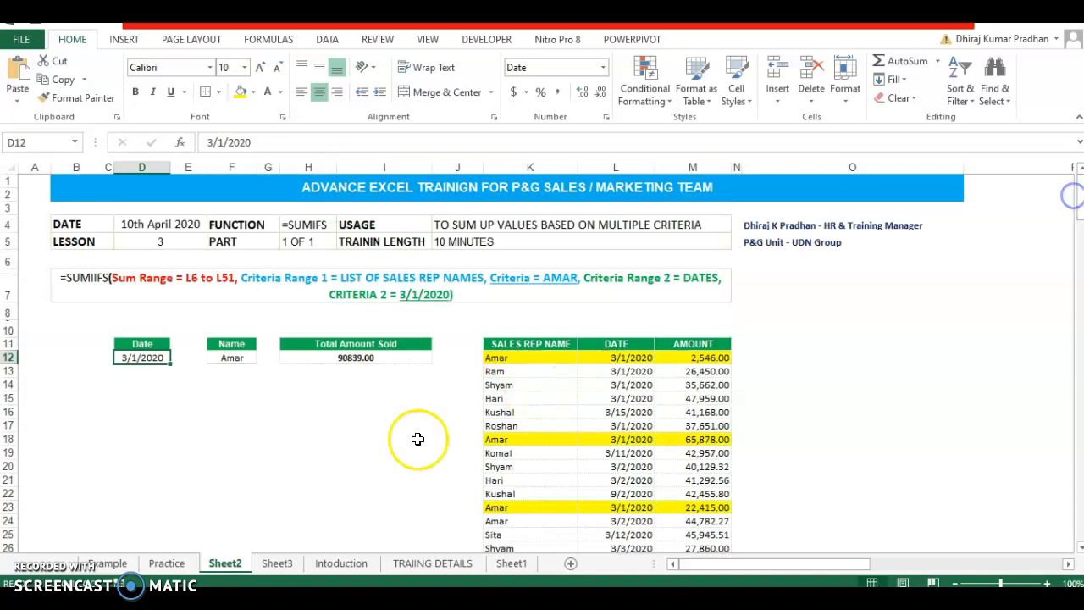
{"action": "left_click", "coordinate": [348, 361]}
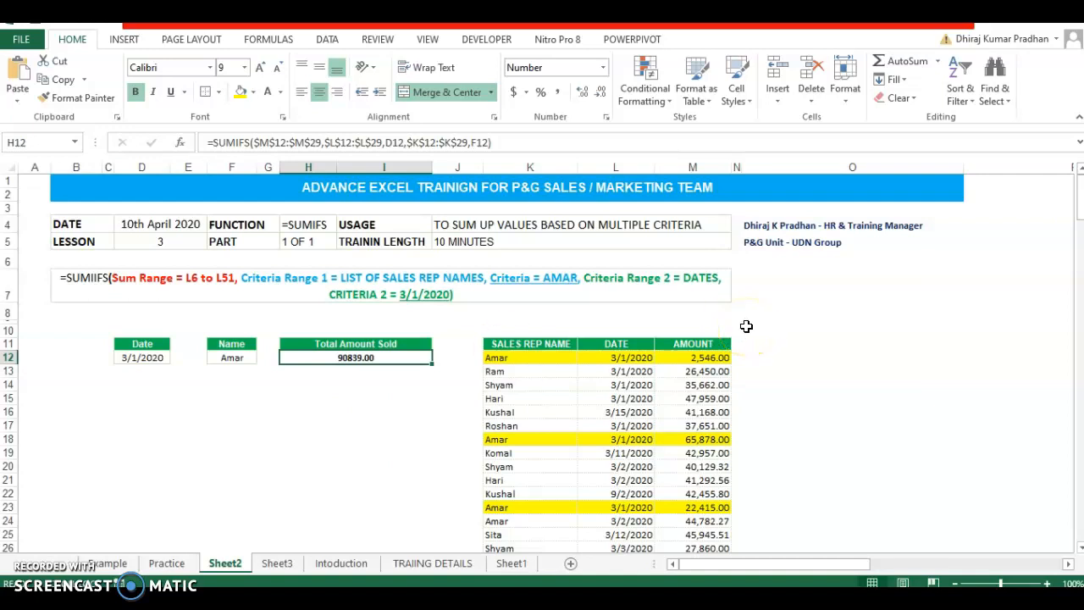
Undo the date change in L48 and the SUMIFS formula entry in H12
{"action": "key", "text": "ctrl+z"}
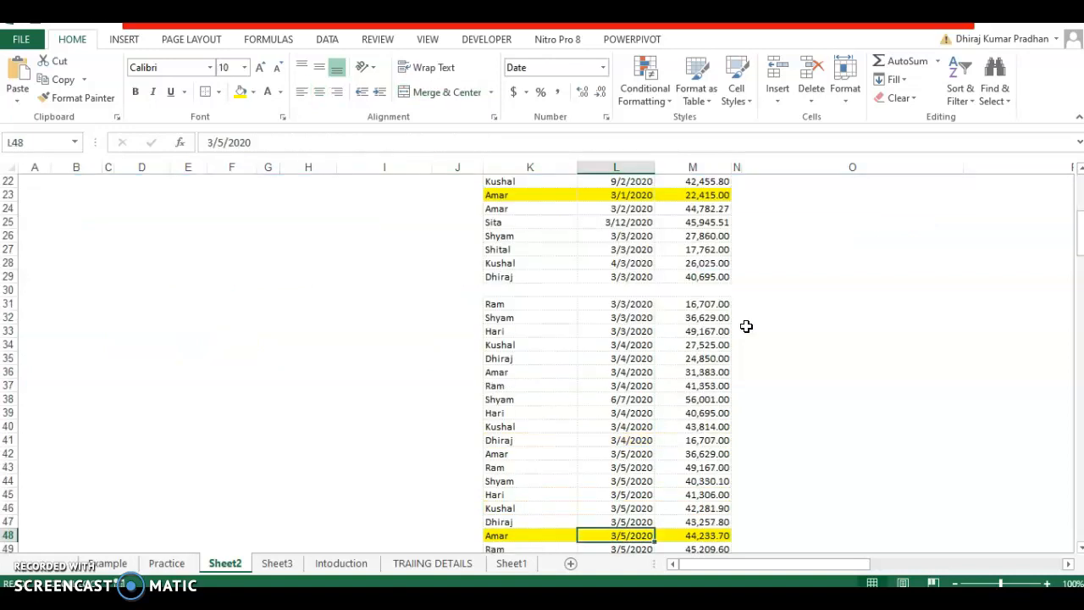
{"action": "left_click_drag", "start_coordinate": [1080, 230], "coordinate": [1079, 186]}
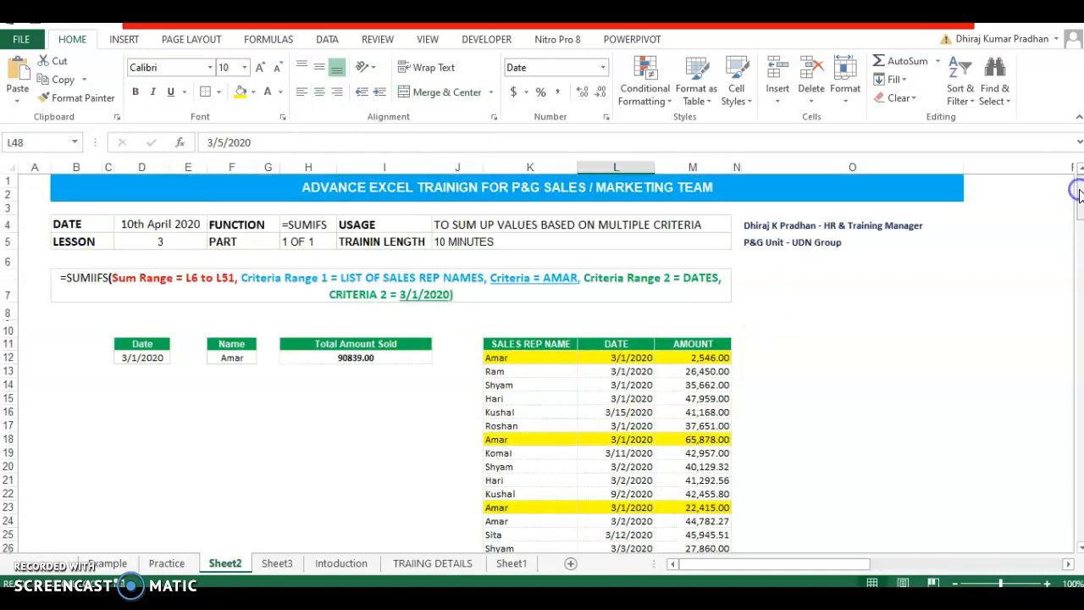
{"action": "key", "text": "ctrl+z"}
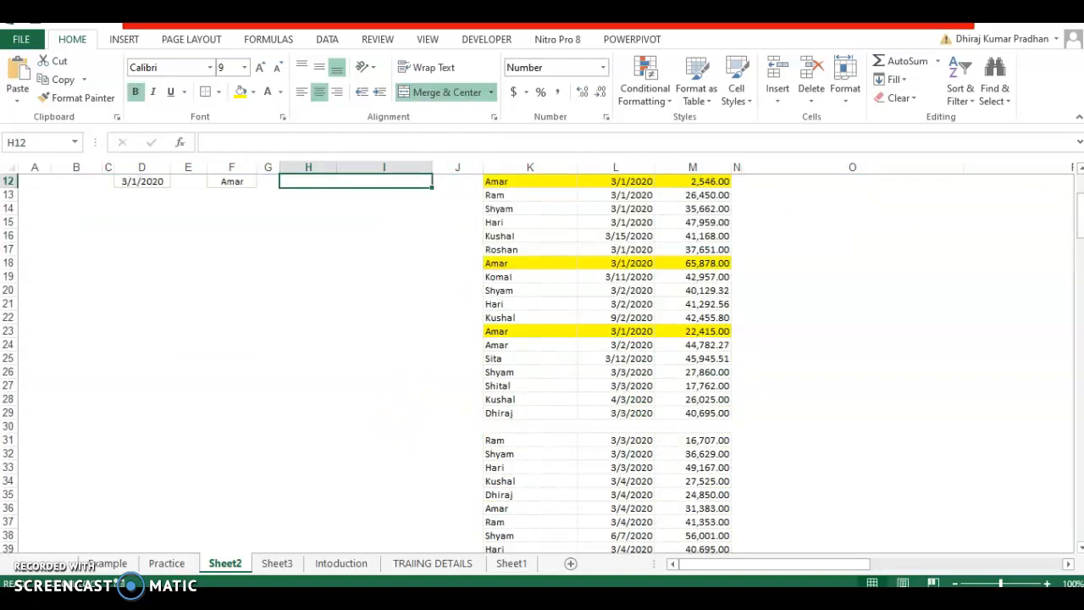
{"action": "left_click_drag", "start_coordinate": [1078, 231], "coordinate": [1078, 190]}
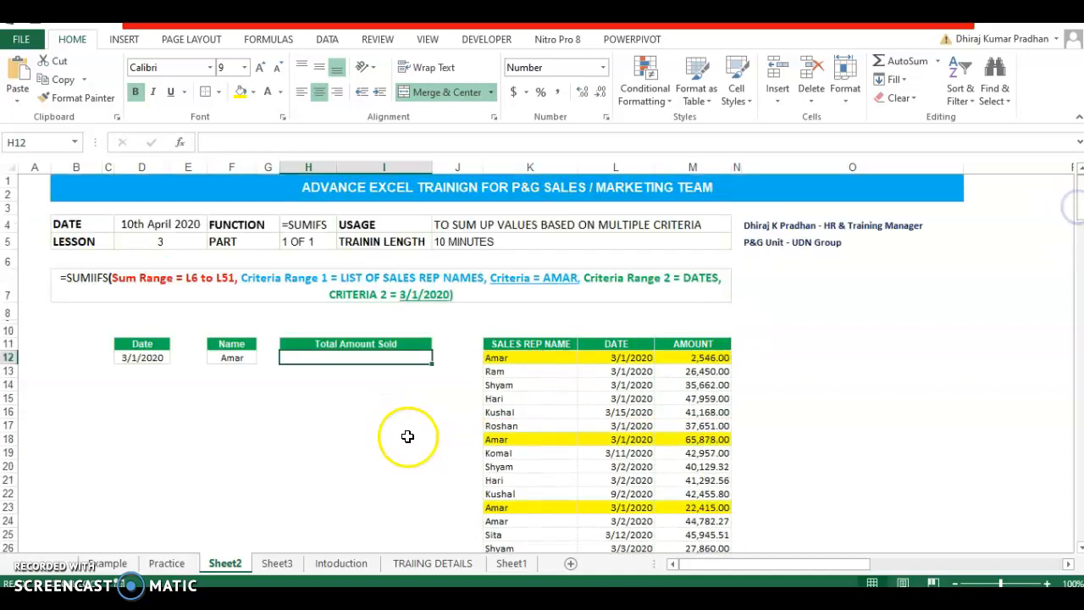
{"action": "left_click", "coordinate": [407, 435]}
{"action": "left_click", "coordinate": [368, 355]}
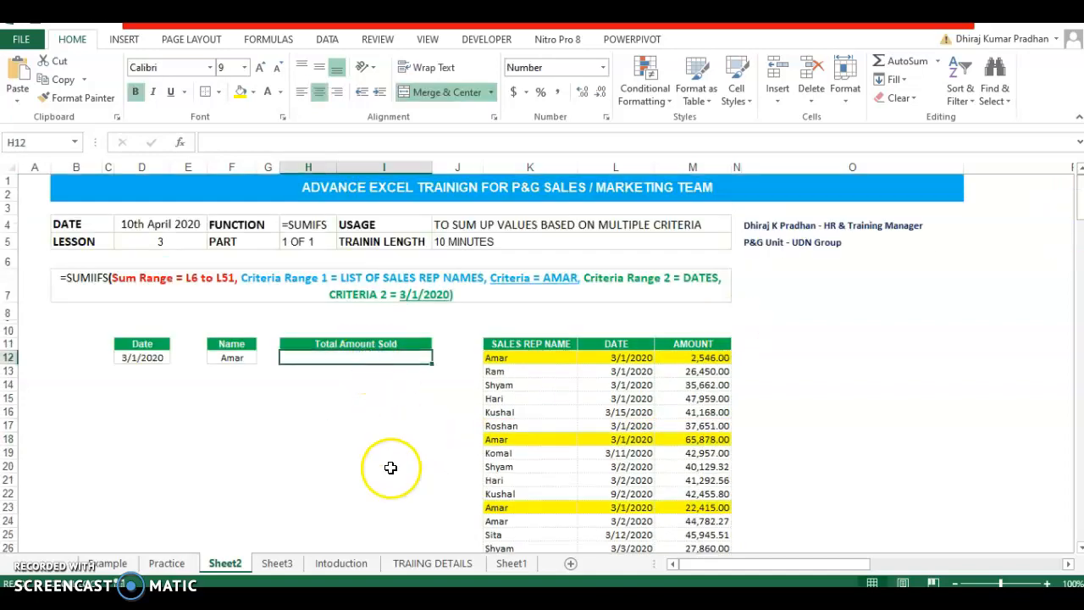
Format the date criterion in D12 with the 14-Mar-12 date type
{"action": "left_click", "coordinate": [147, 353]}
{"action": "left_click", "coordinate": [149, 358]}
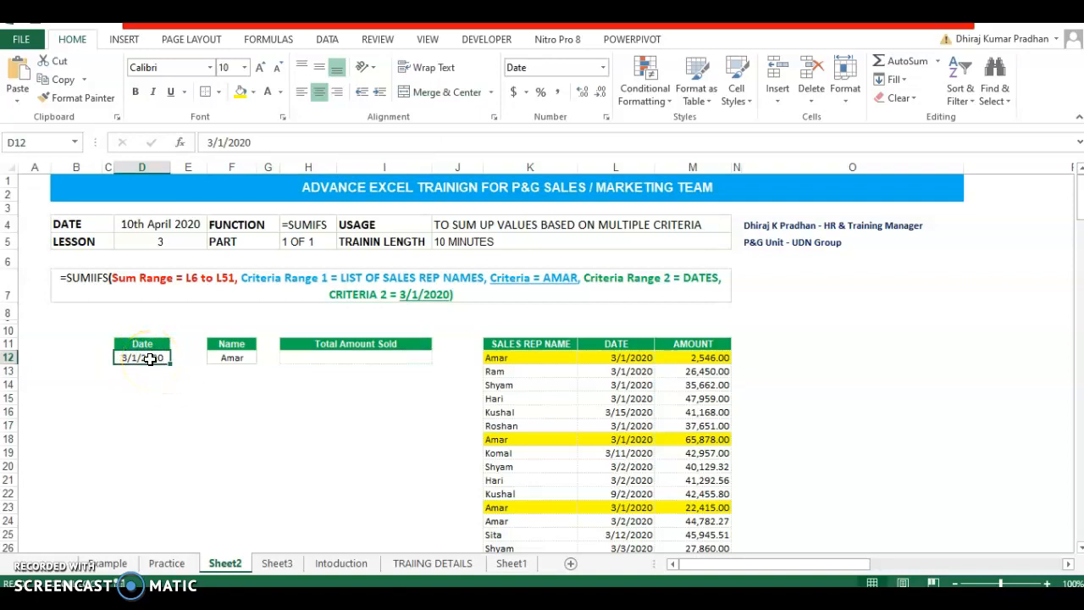
{"action": "left_click", "coordinate": [149, 358]}
{"action": "right_click", "coordinate": [149, 359]}
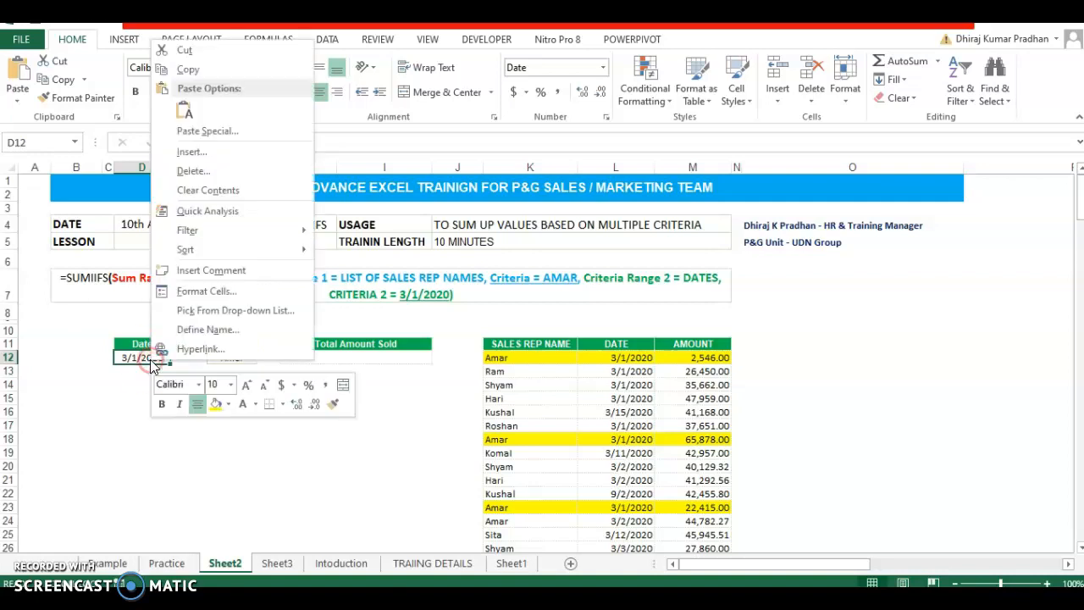
{"action": "left_click", "coordinate": [227, 293]}
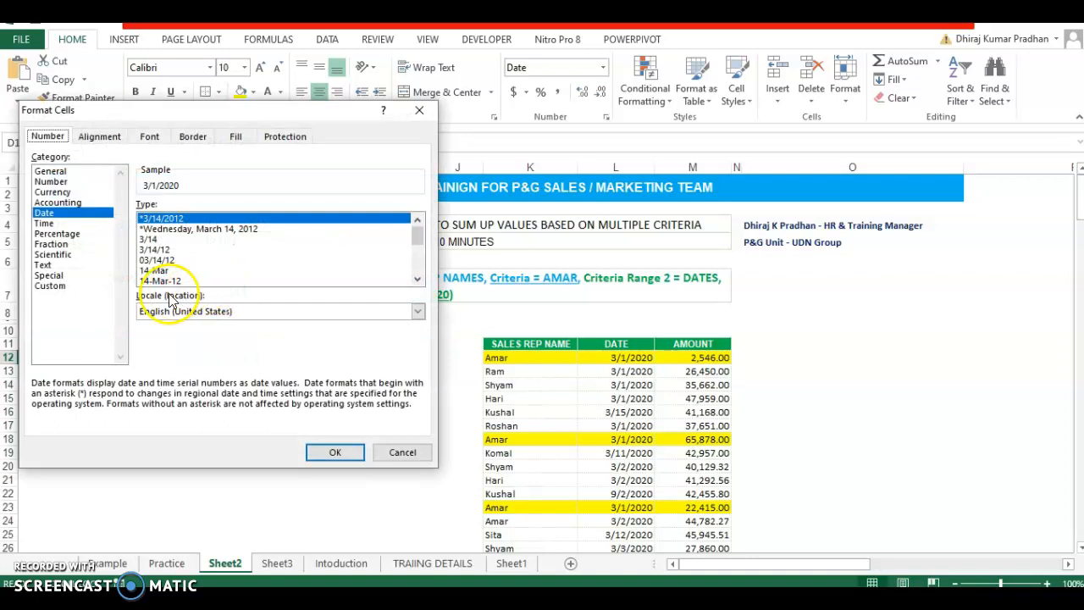
{"action": "left_click", "coordinate": [160, 280]}
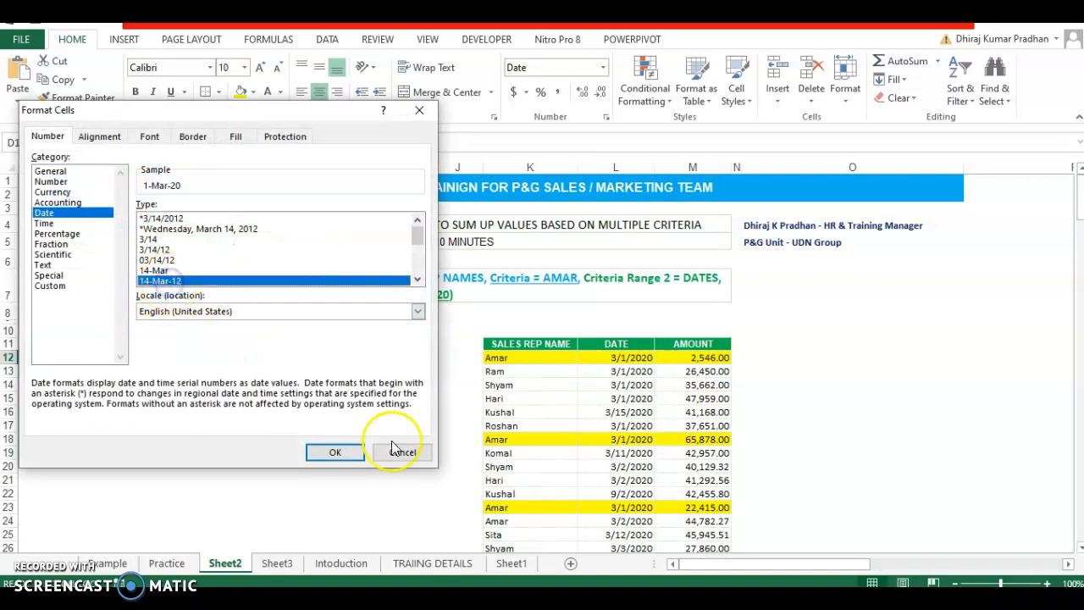
{"action": "left_click", "coordinate": [355, 454]}
{"action": "left_click", "coordinate": [332, 453]}
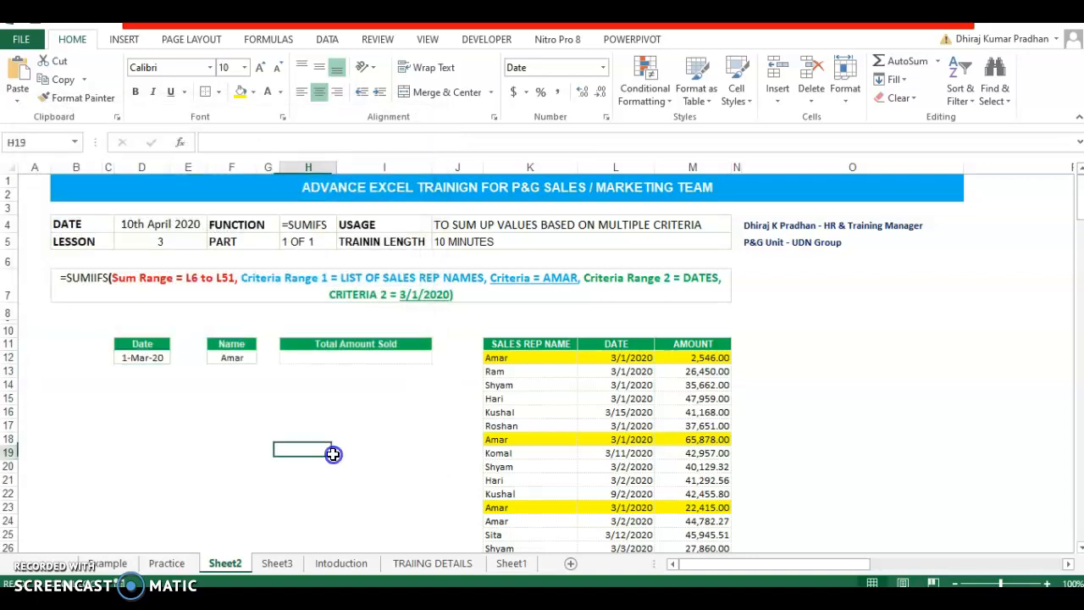
Apply the 14-Mar-12 date type to the sales dates in L12:L29
{"action": "left_click", "coordinate": [618, 357]}
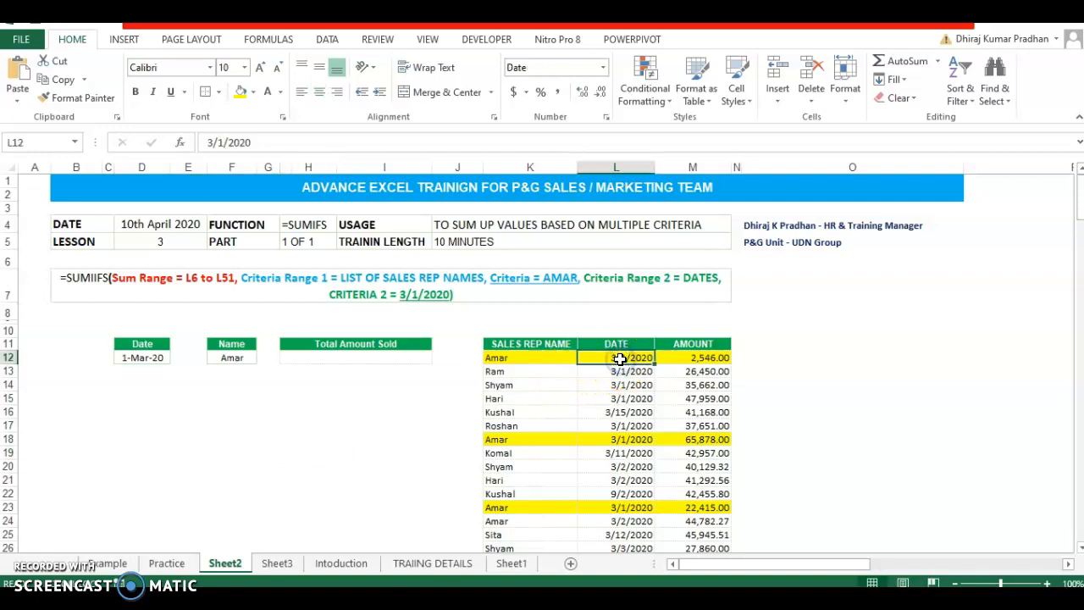
{"action": "key", "text": "ctrl+shift+Down"}
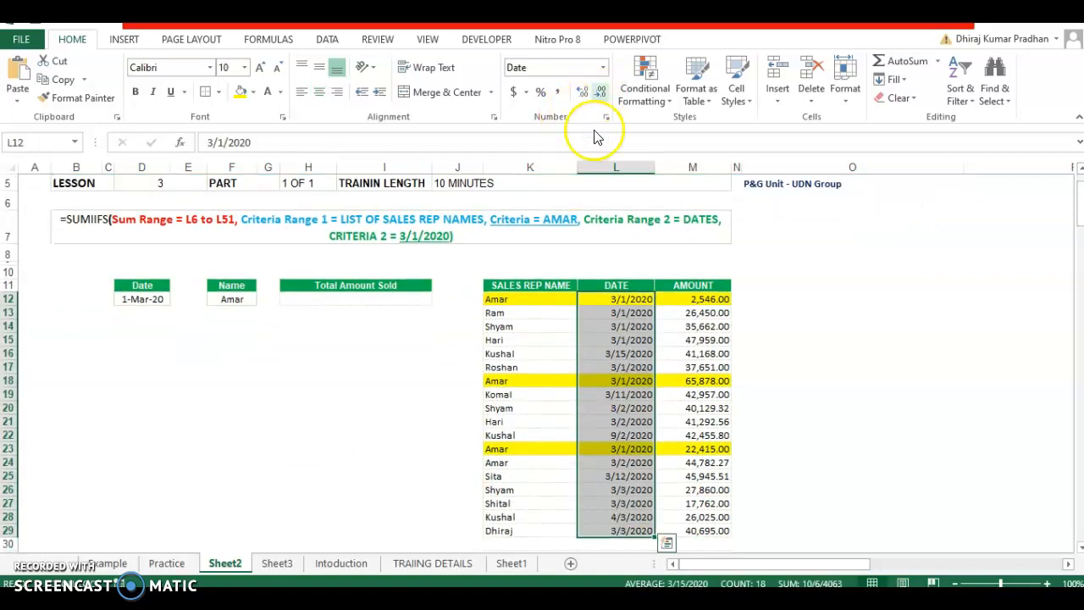
{"action": "right_click", "coordinate": [633, 377]}
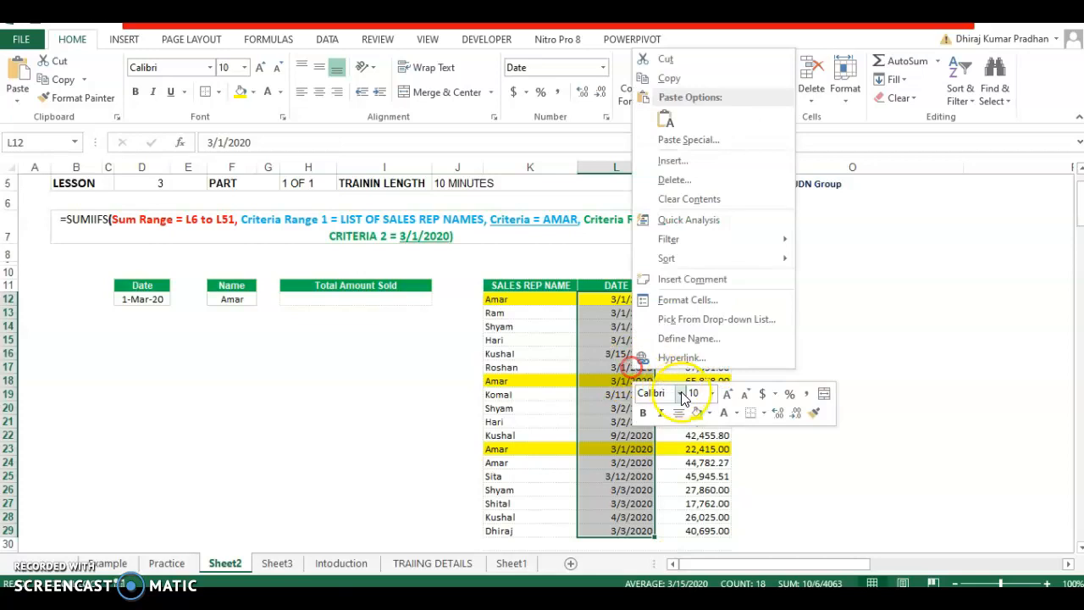
{"action": "left_click", "coordinate": [687, 300]}
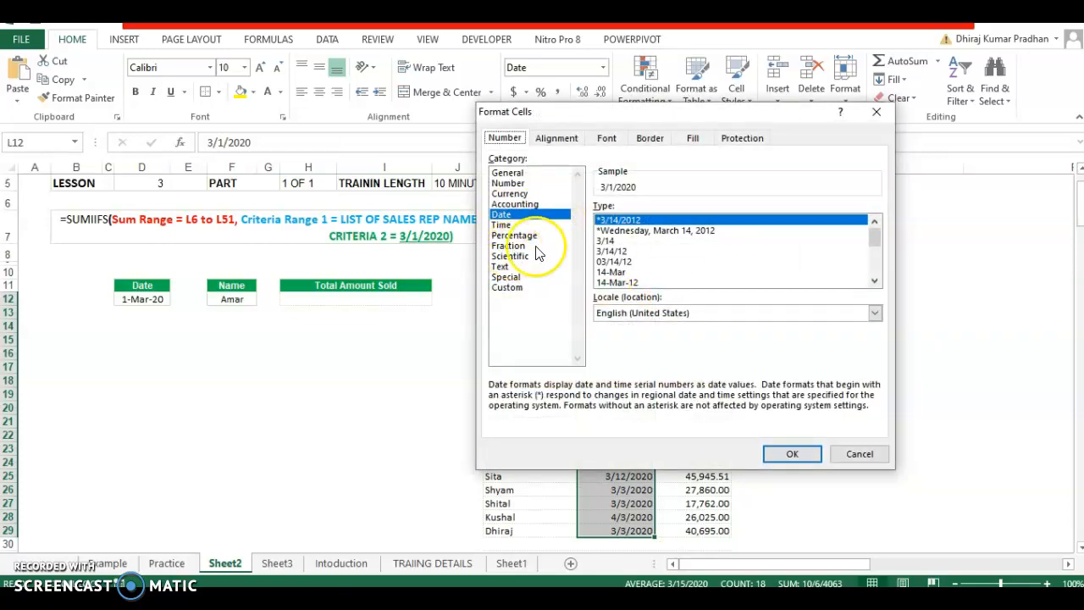
{"action": "left_click", "coordinate": [628, 281]}
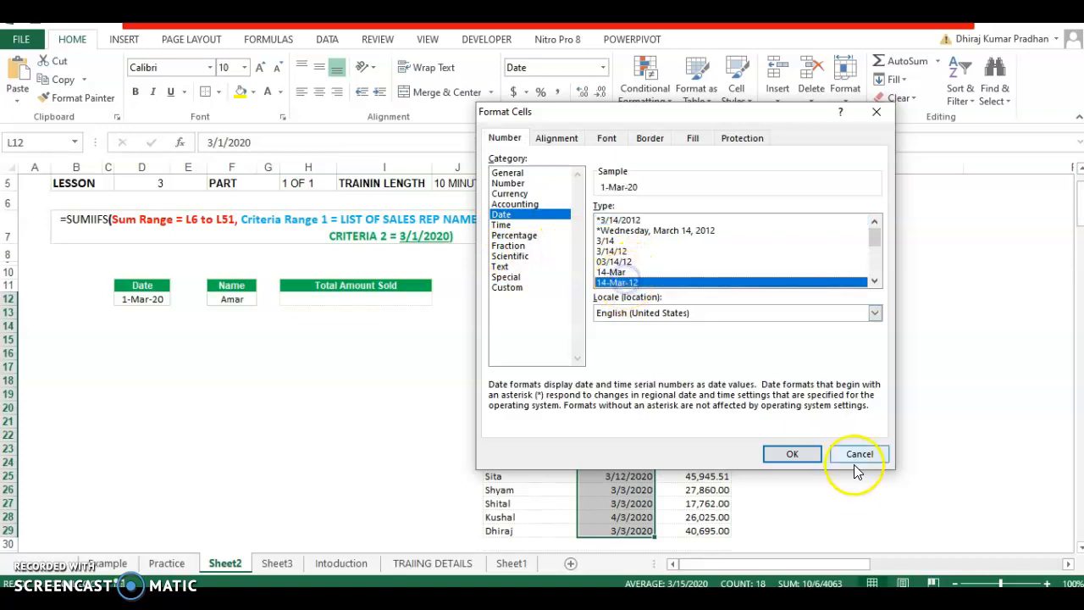
{"action": "left_click", "coordinate": [799, 454]}
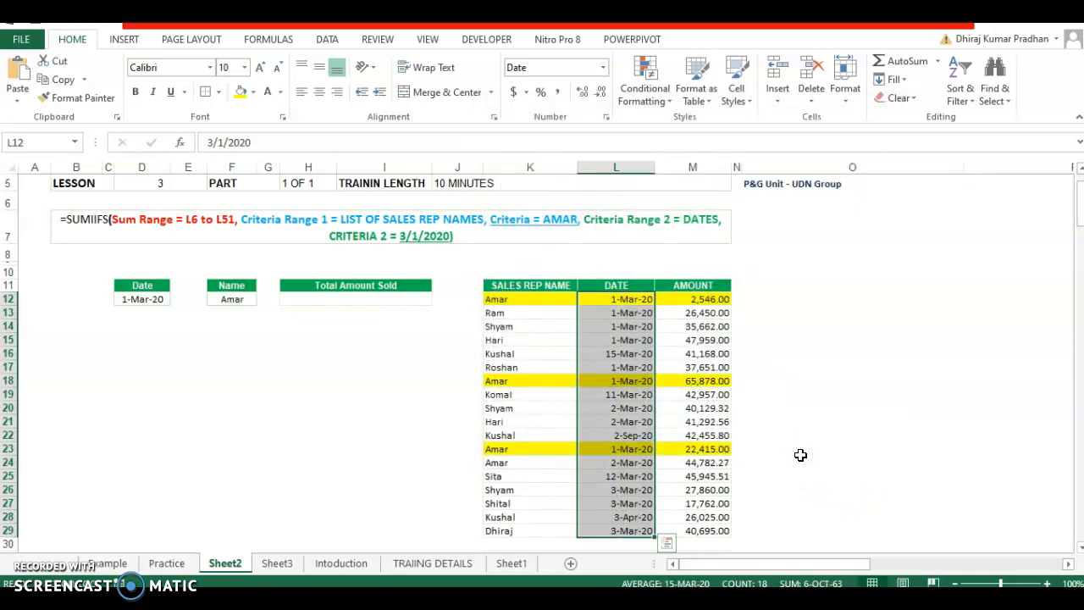
{"action": "left_click", "coordinate": [800, 453]}
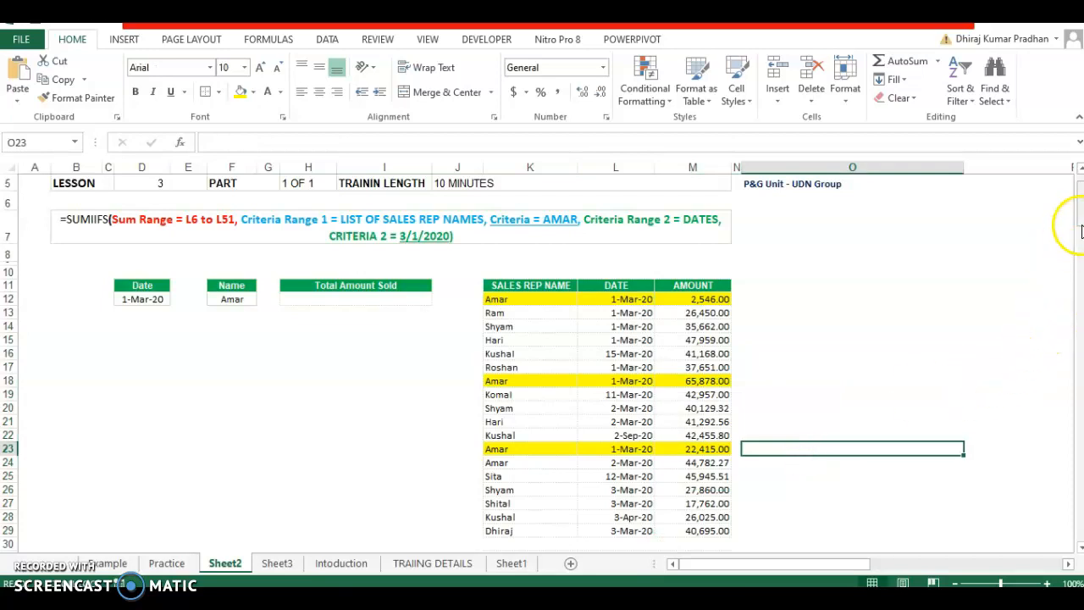
Move the lower sales records K31:M57 up one row to start at K30, closing the blank-row gap in the list
{"action": "left_click_drag", "start_coordinate": [1081, 214], "coordinate": [1075, 237]}
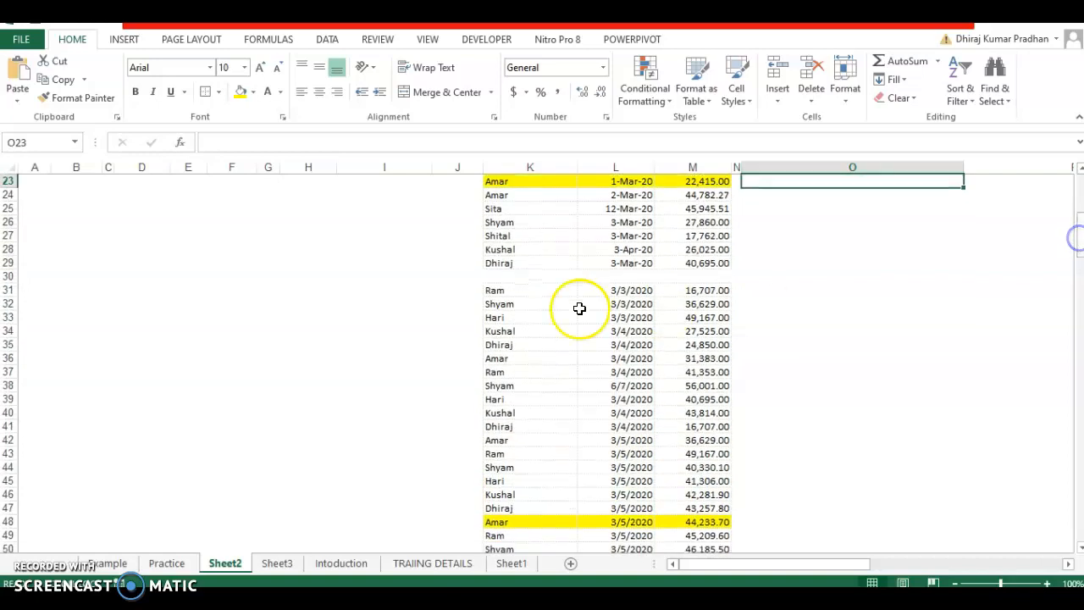
{"action": "left_click_drag", "start_coordinate": [503, 276], "coordinate": [686, 274]}
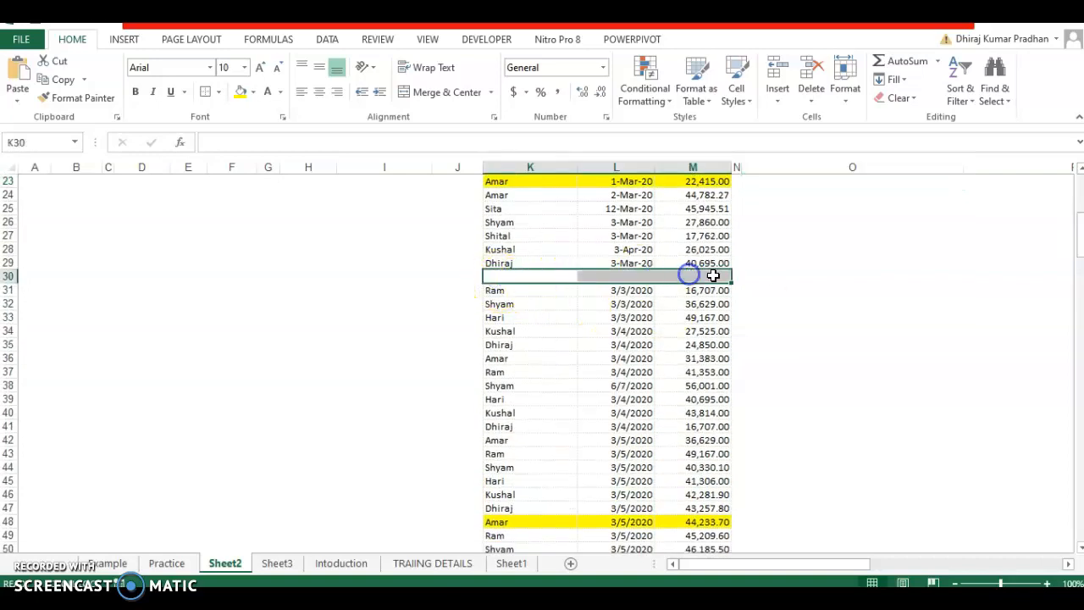
{"action": "left_click", "coordinate": [827, 315]}
{"action": "left_click_drag", "start_coordinate": [492, 291], "coordinate": [707, 492]}
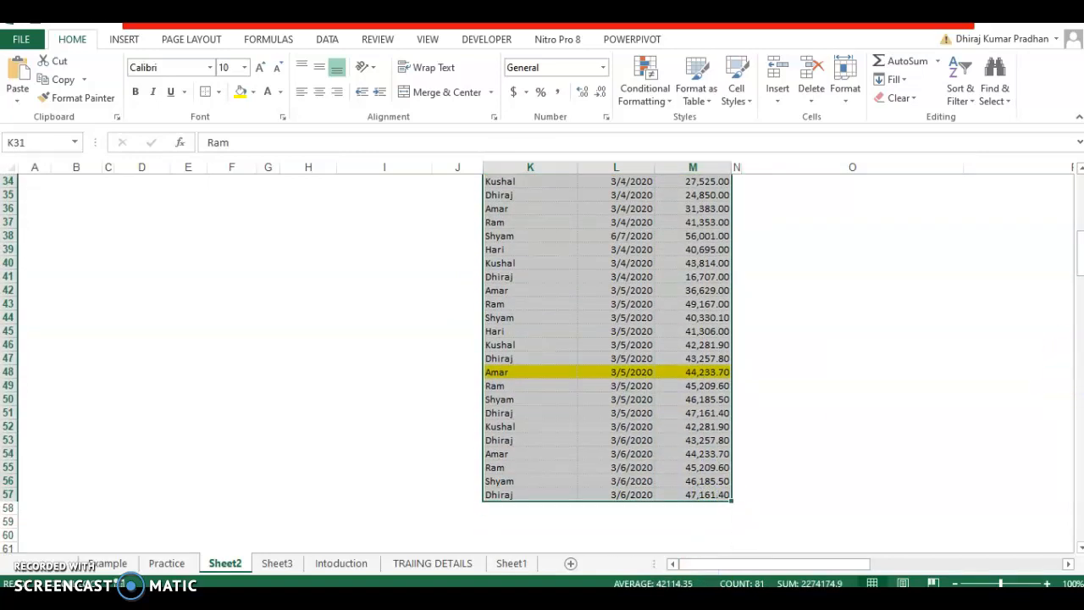
{"action": "left_click_drag", "start_coordinate": [1078, 269], "coordinate": [1078, 229]}
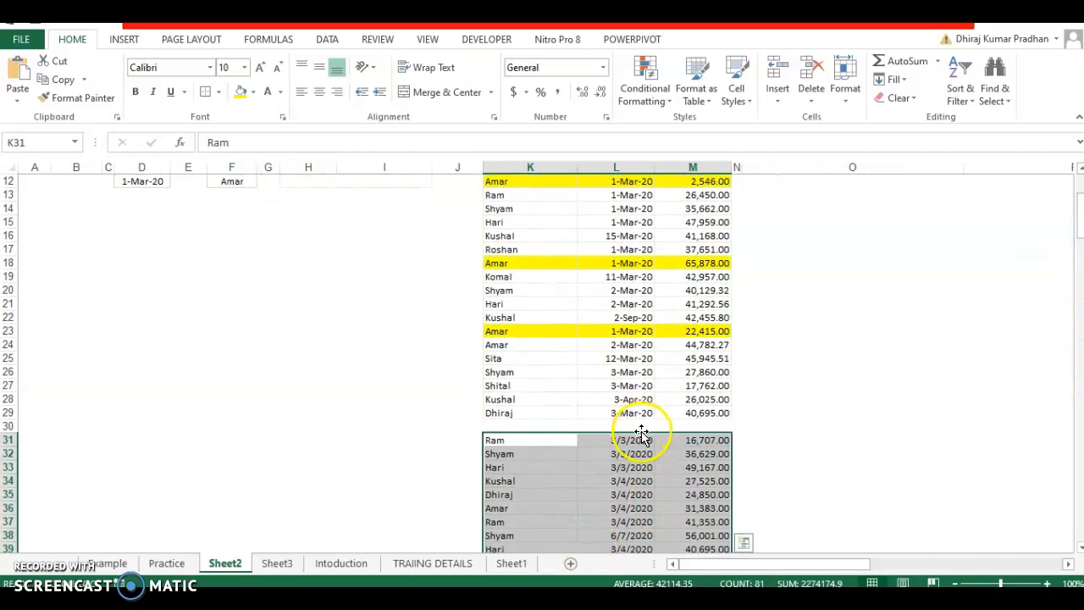
{"action": "left_click_drag", "start_coordinate": [641, 429], "coordinate": [642, 425]}
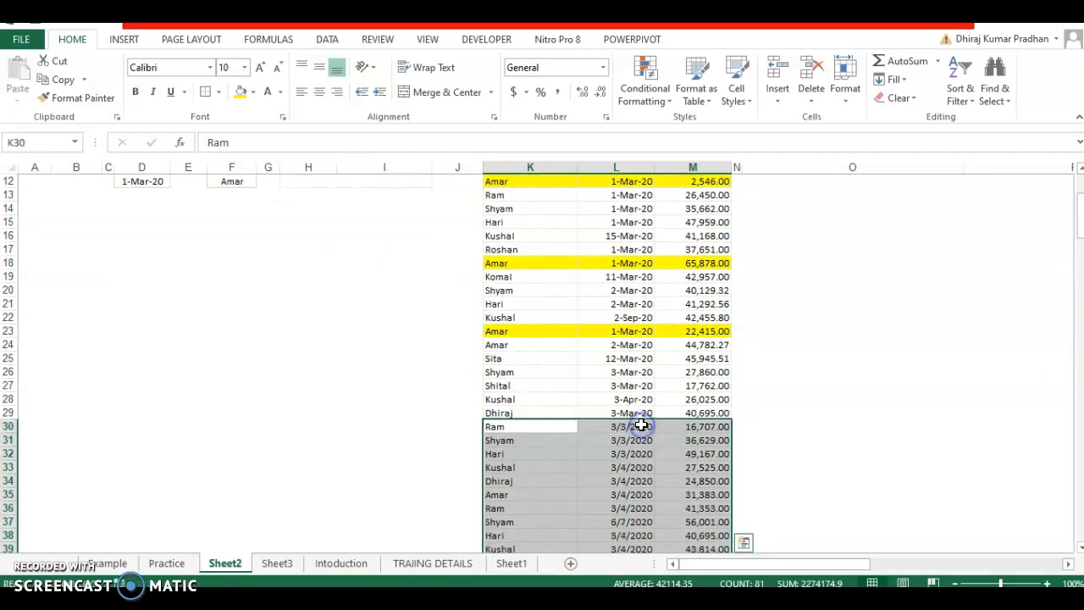
{"action": "left_click_drag", "start_coordinate": [1077, 218], "coordinate": [1078, 241]}
{"action": "left_click", "coordinate": [750, 367]}
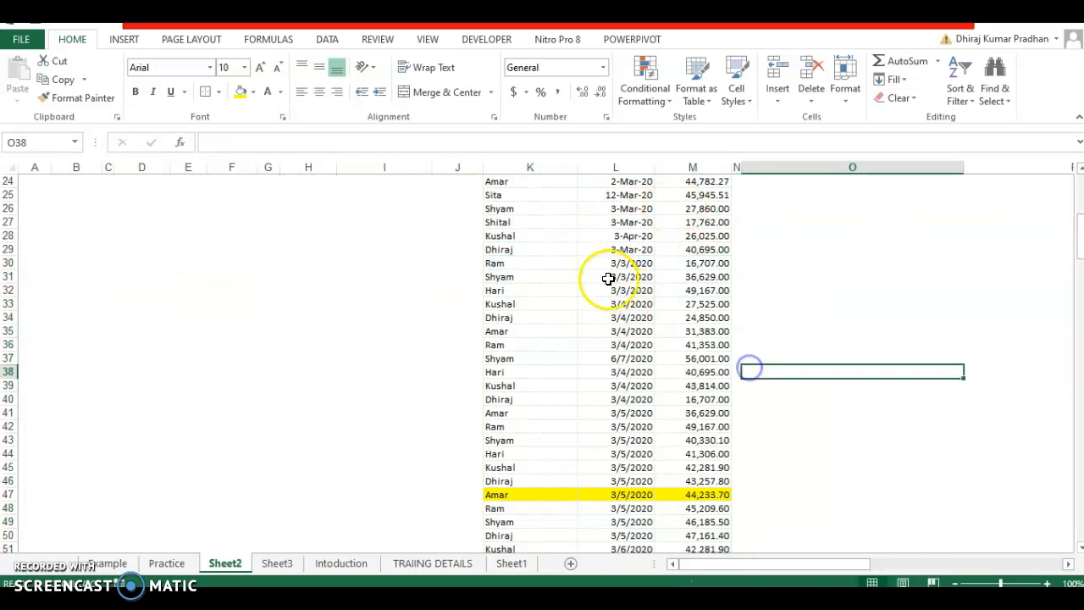
Copy the date format of L29 onto the remaining sales dates in L30:L56
{"action": "left_click", "coordinate": [622, 249]}
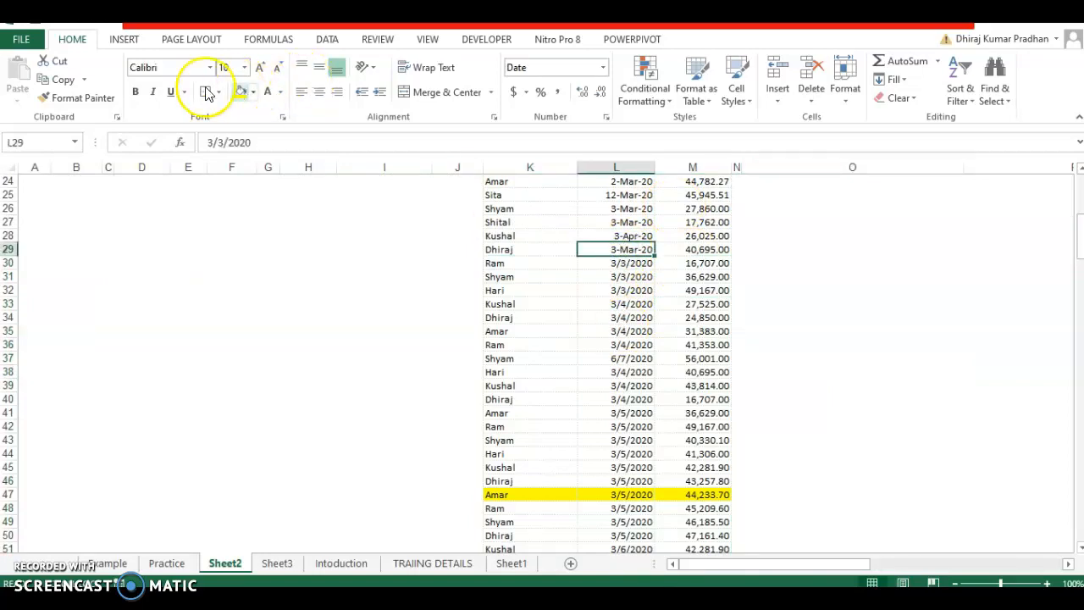
{"action": "left_click", "coordinate": [85, 97]}
{"action": "mouse_move", "coordinate": [635, 263]}
{"action": "left_mouse_down"}
{"action": "mouse_move", "coordinate": [648, 385]}
{"action": "mouse_move", "coordinate": [627, 533]}
{"action": "left_mouse_up"}
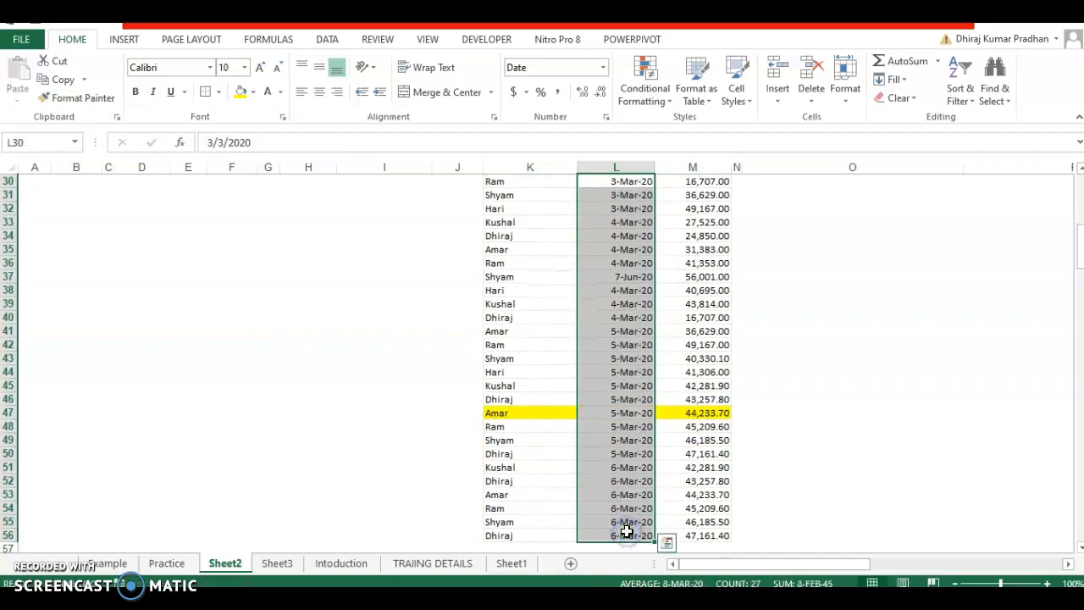
{"action": "left_click", "coordinate": [909, 431]}
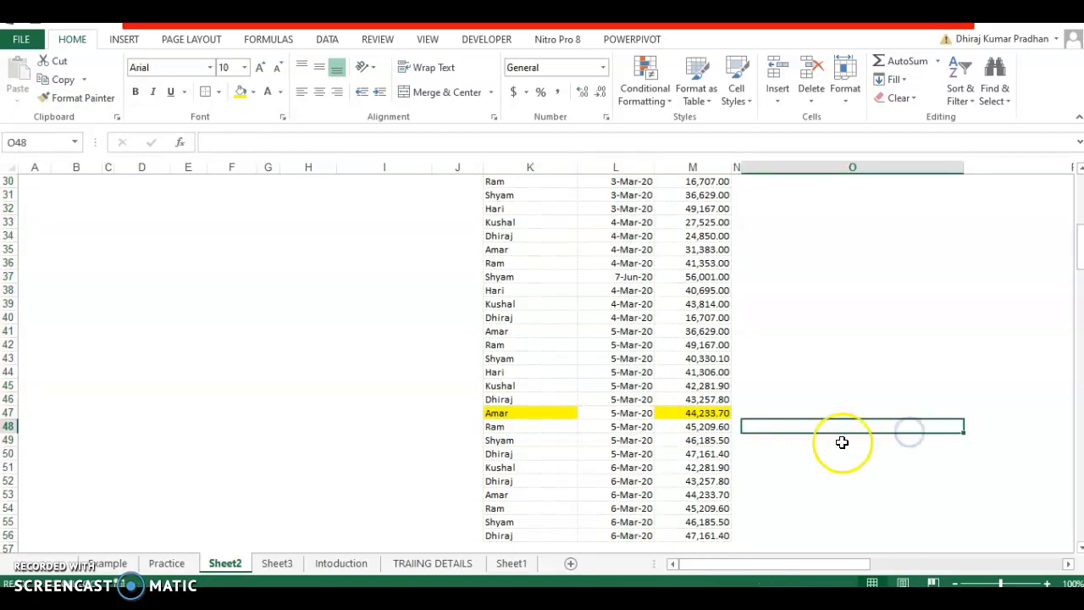
Change the date of the highlighted sales record in L47 to 3/1/2020
{"action": "mouse_move", "coordinate": [1079, 250]}
{"action": "left_mouse_down"}
{"action": "mouse_move", "coordinate": [1078, 308]}
{"action": "mouse_move", "coordinate": [1073, 258]}
{"action": "left_mouse_up"}
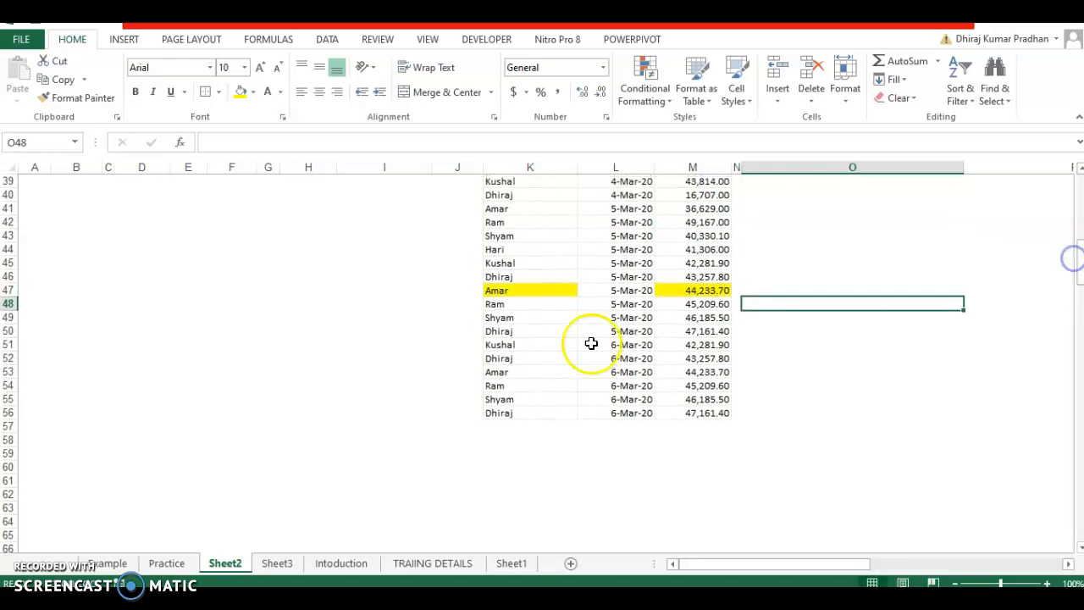
{"action": "left_click", "coordinate": [622, 291]}
{"action": "left_click", "coordinate": [218, 143]}
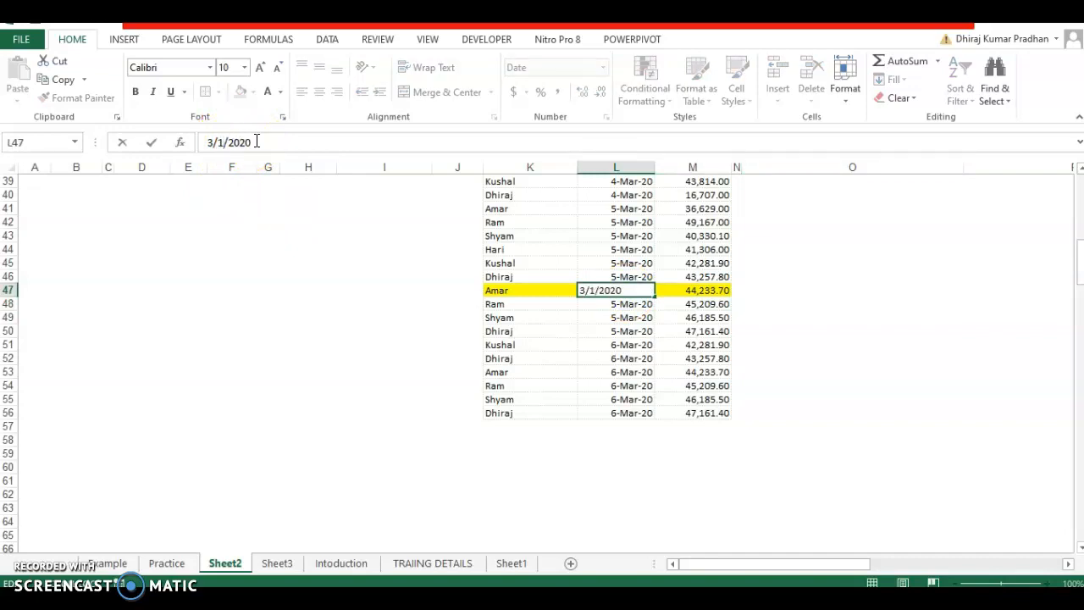
{"action": "key", "text": "Return"}
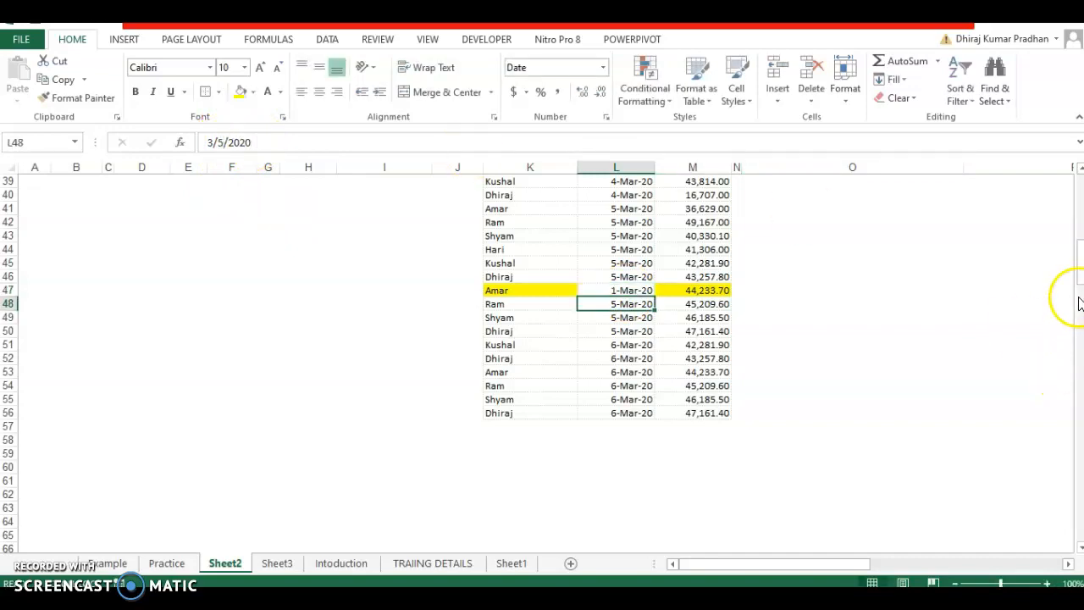
Start a SUMIFS formula in H12 with the amounts $M$12:$M$56 as the absolute sum range
{"action": "left_click_drag", "start_coordinate": [1079, 271], "coordinate": [1080, 222]}
{"action": "left_click", "coordinate": [373, 212]}
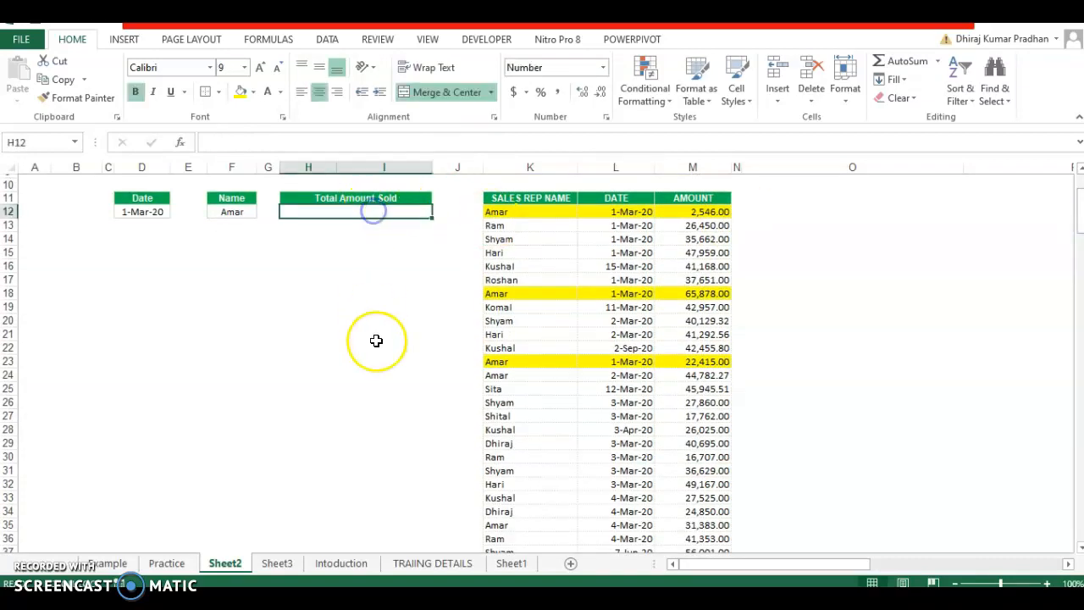
{"action": "type", "text": "="}
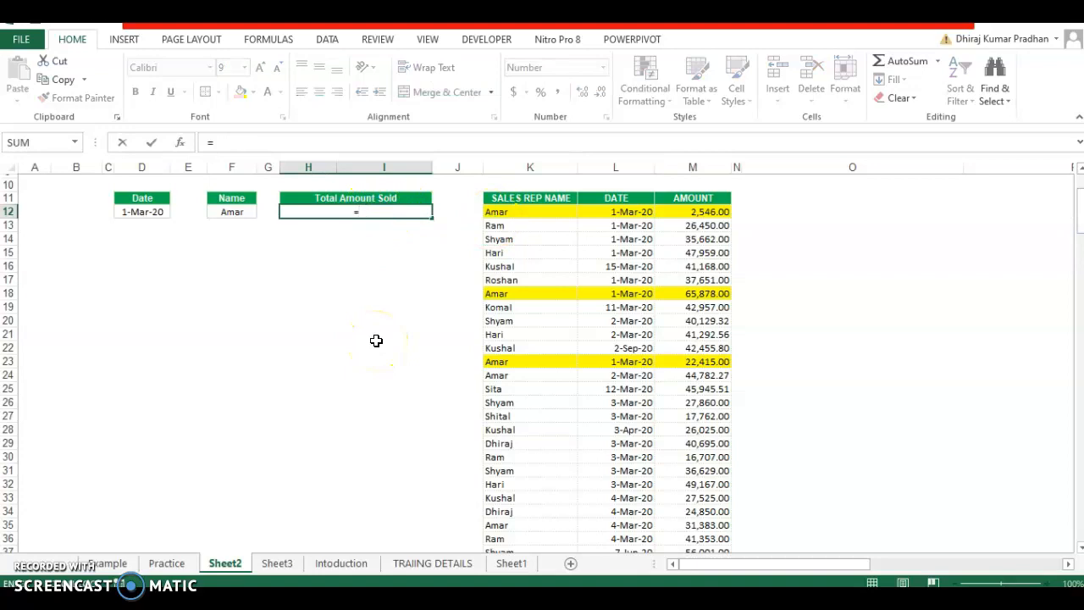
{"action": "left_click", "coordinate": [289, 145]}
{"action": "type", "text": "SUMS"}
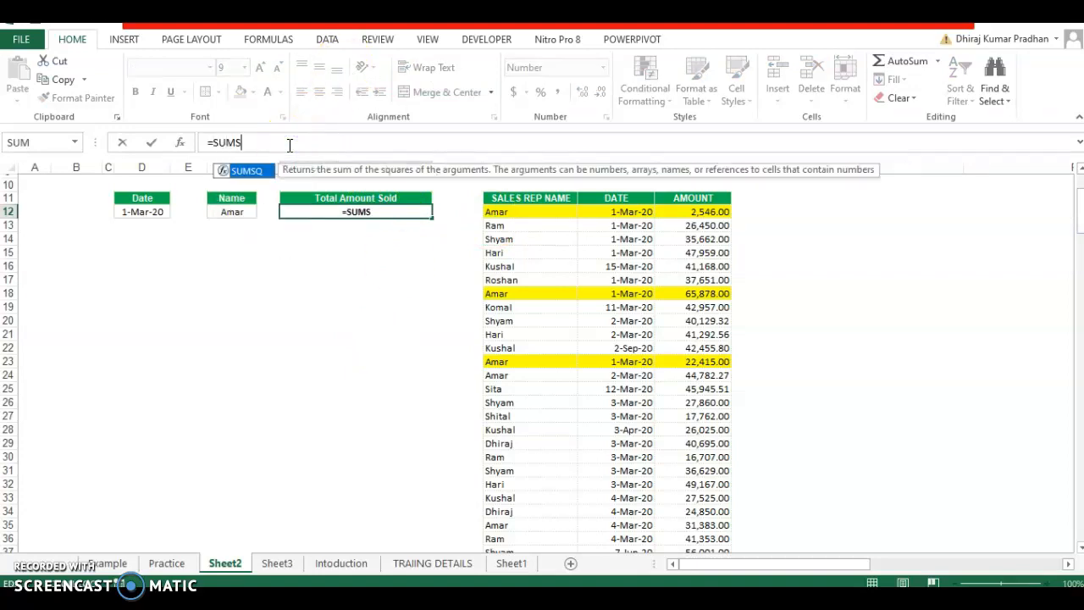
{"action": "key", "text": "BackSpace"}
{"action": "type", "text": "IFS"}
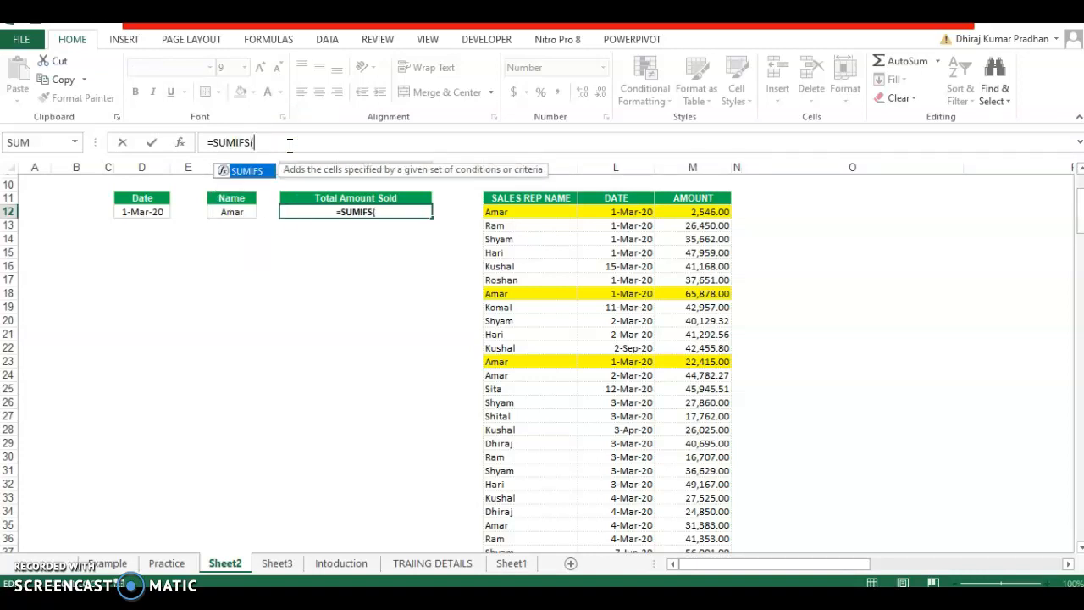
{"action": "type", "text": "("}
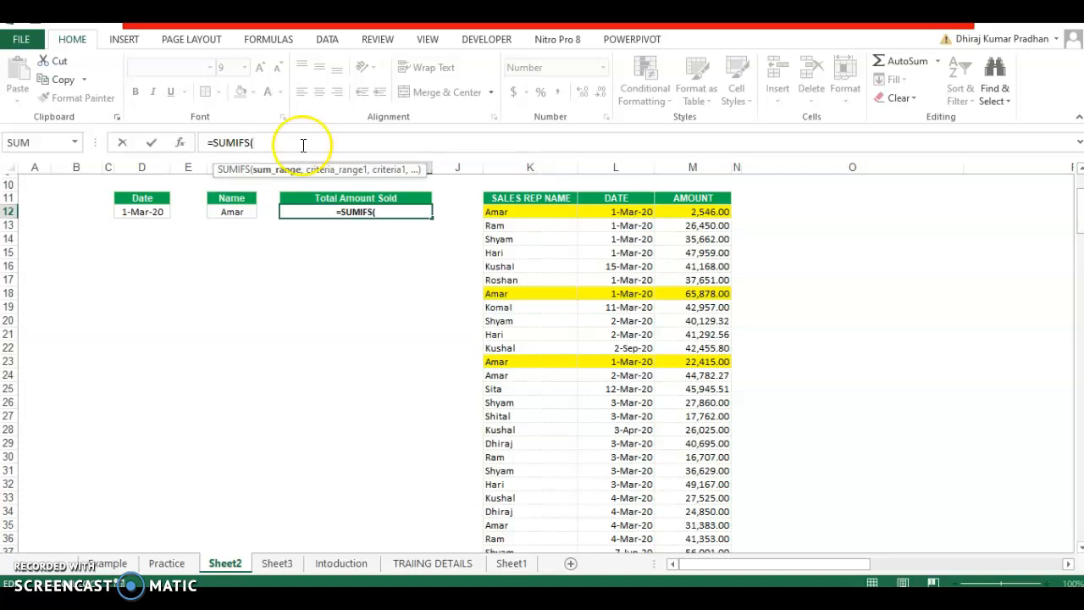
{"action": "left_click", "coordinate": [706, 213]}
{"action": "key", "text": "ctrl+shift+Down"}
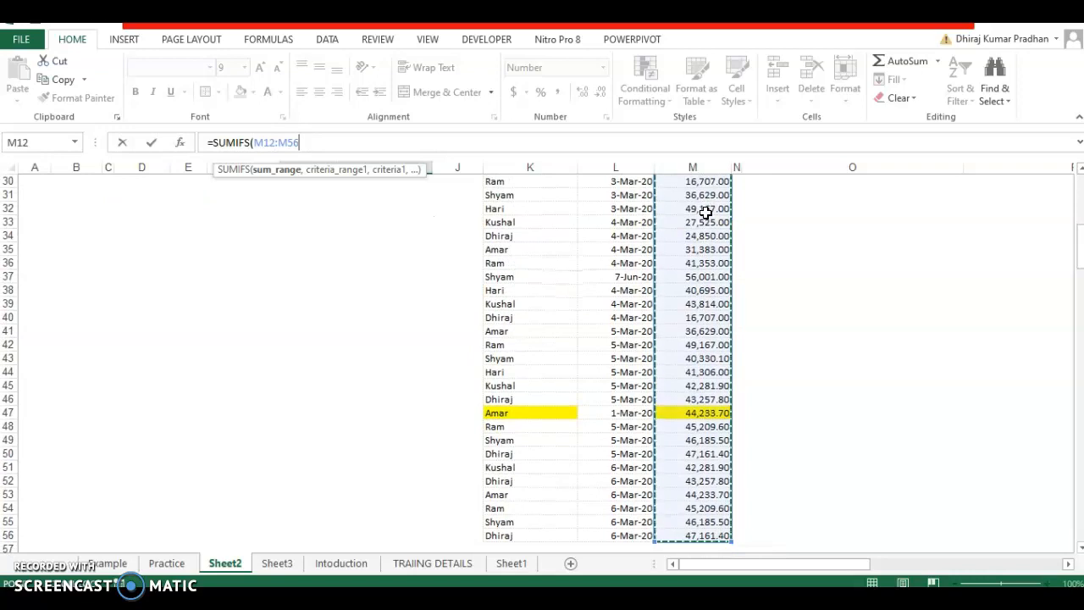
{"action": "key", "text": "F4"}
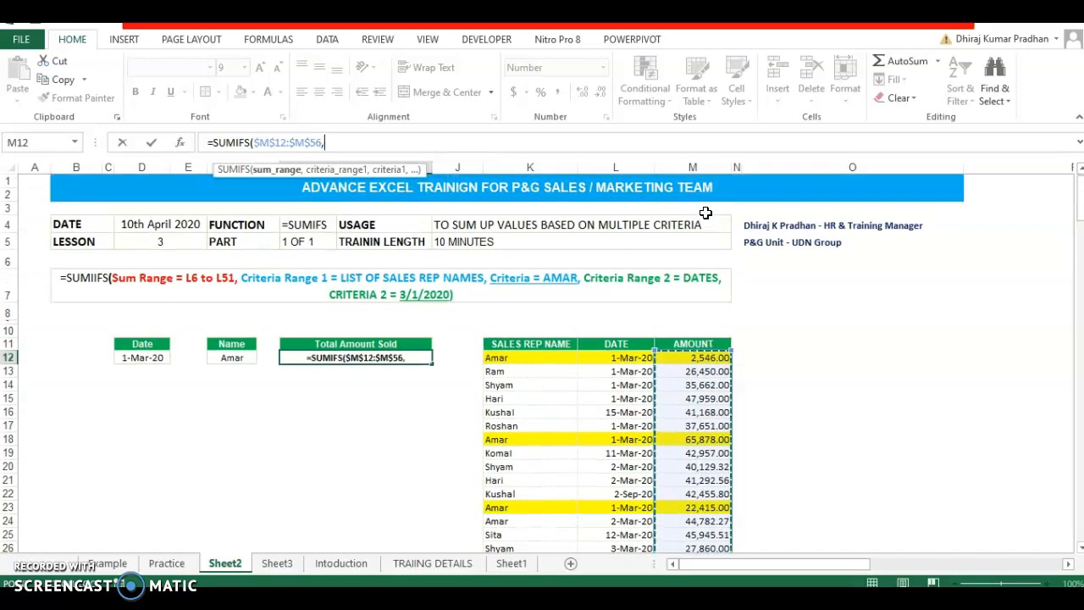
{"action": "type", "text": ","}
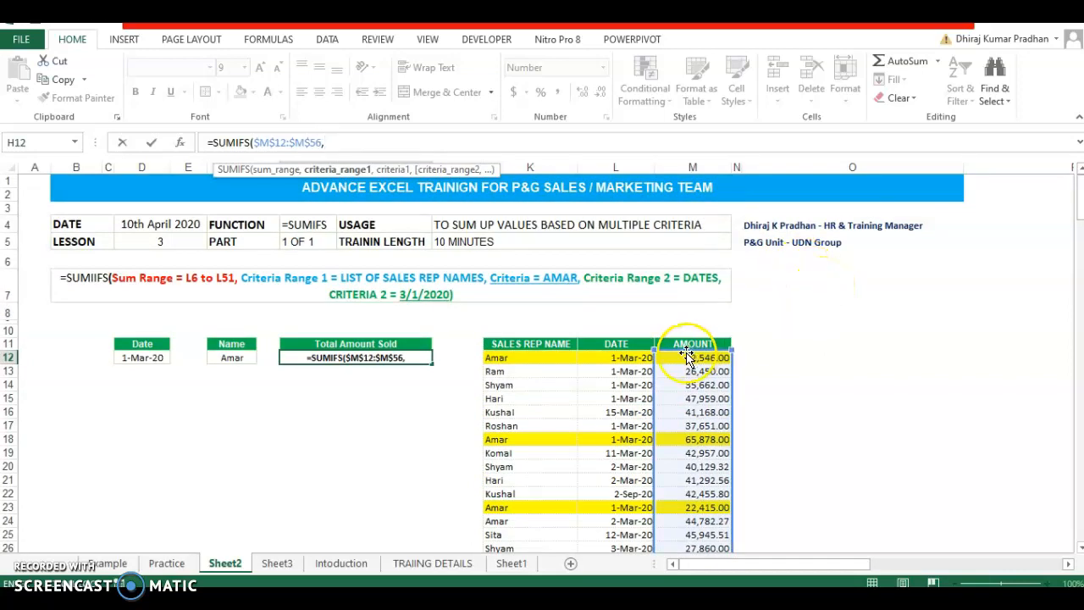
Add the dates $L$12:$L$56 as the first criteria range, with D12 as its criterion
{"action": "left_click", "coordinate": [614, 360]}
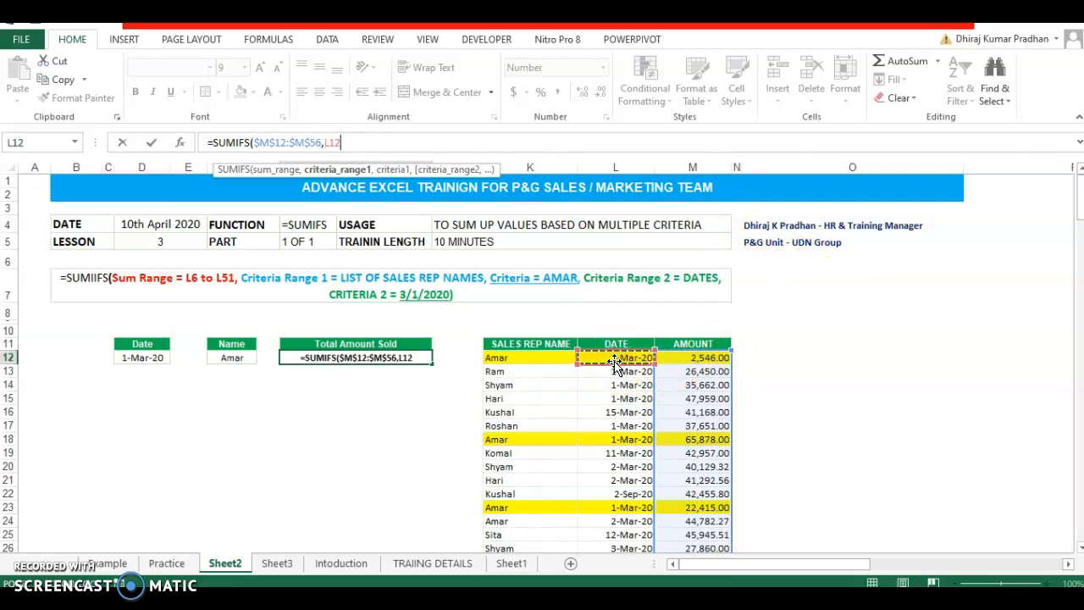
{"action": "key", "text": "ctrl+shift+Down"}
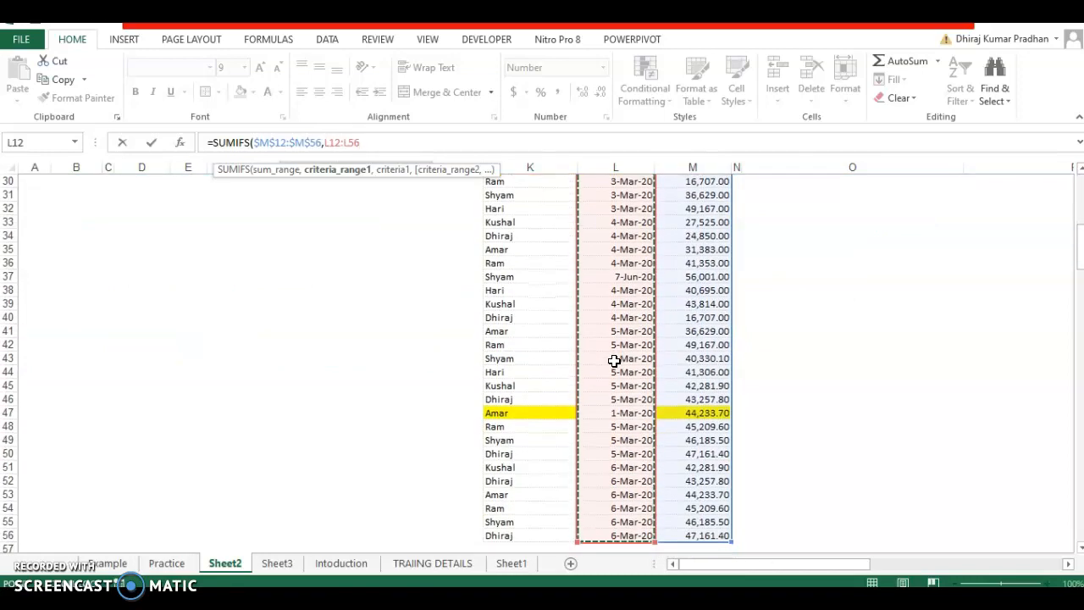
{"action": "key", "text": "F4"}
{"action": "type", "text": ","}
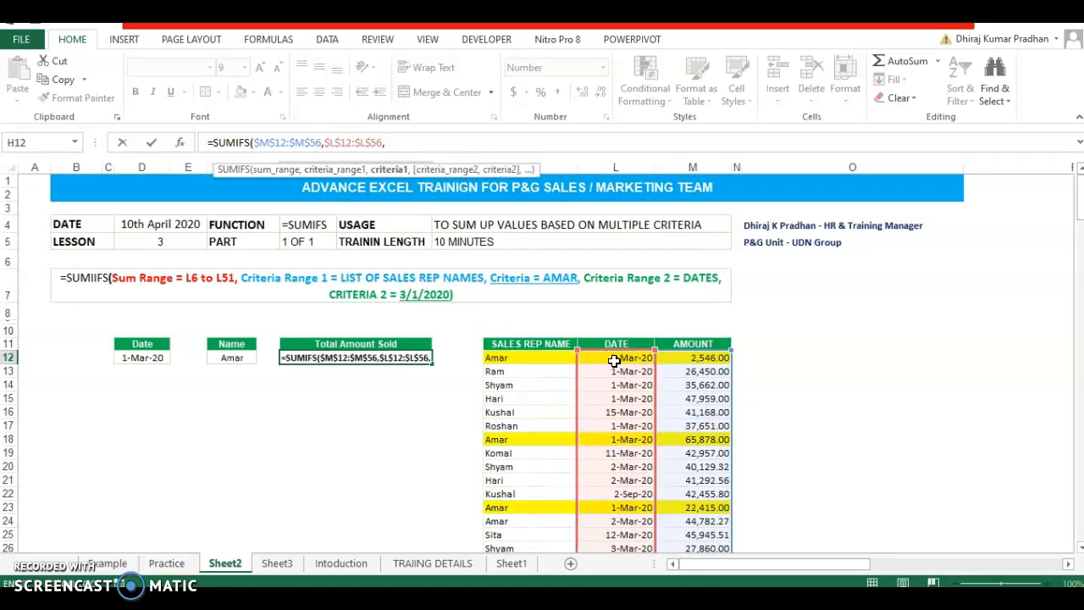
{"action": "left_click", "coordinate": [142, 359]}
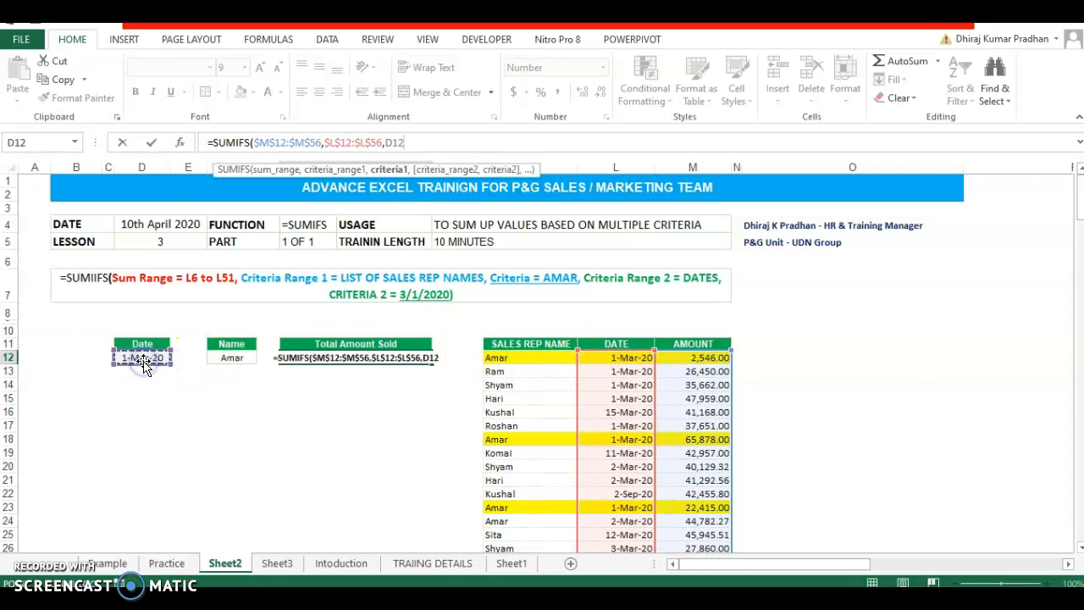
{"action": "type", "text": ","}
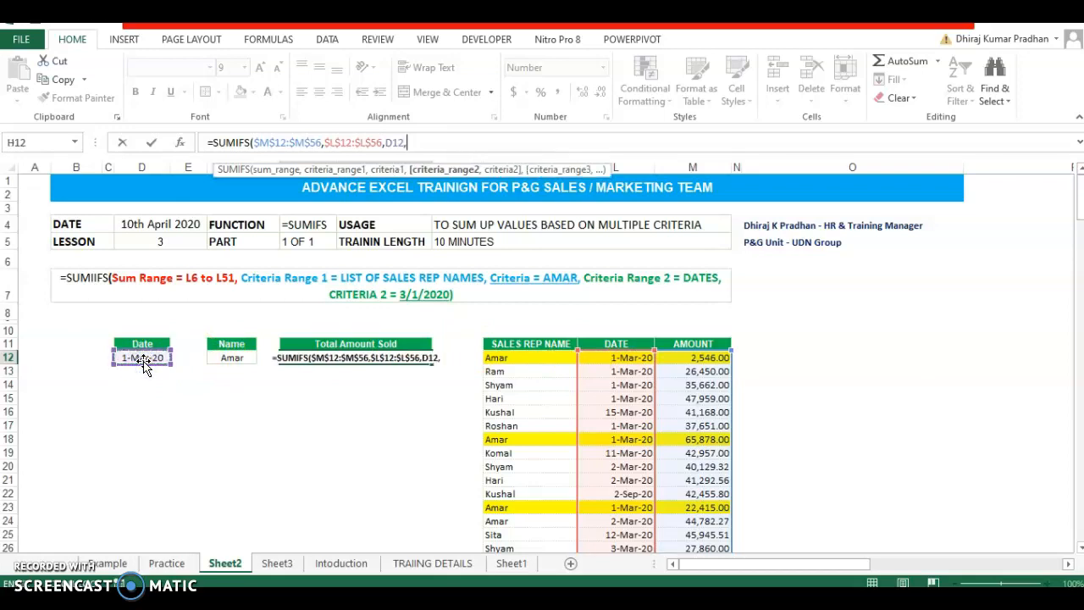
Add the rep names $K$12:$K$56 as the second criteria range with criterion F12, and complete the formula
{"action": "left_click", "coordinate": [525, 361]}
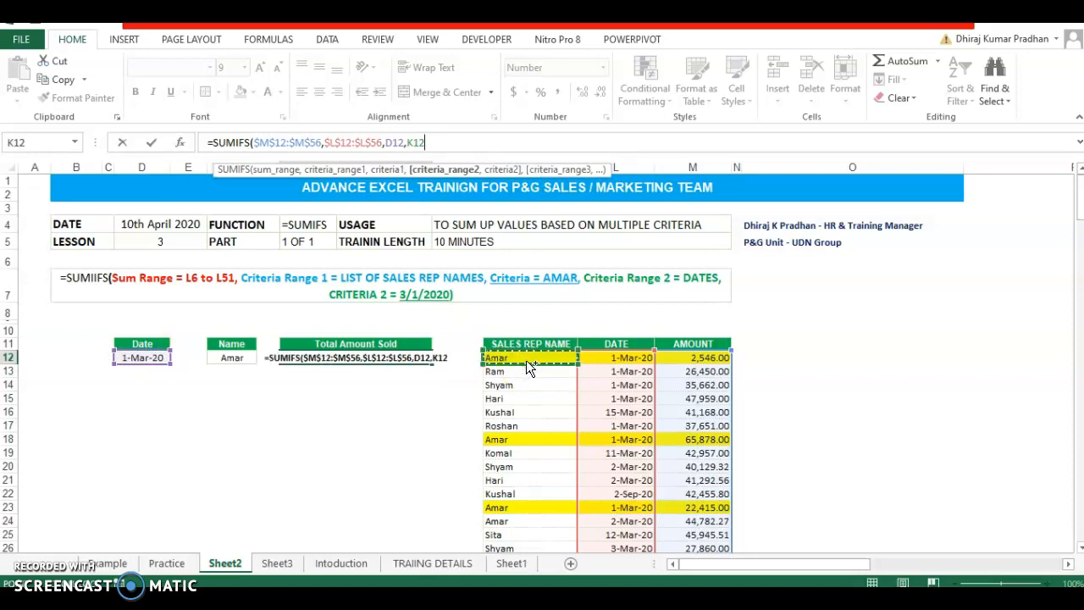
{"action": "key", "text": "ctrl+shift+Down"}
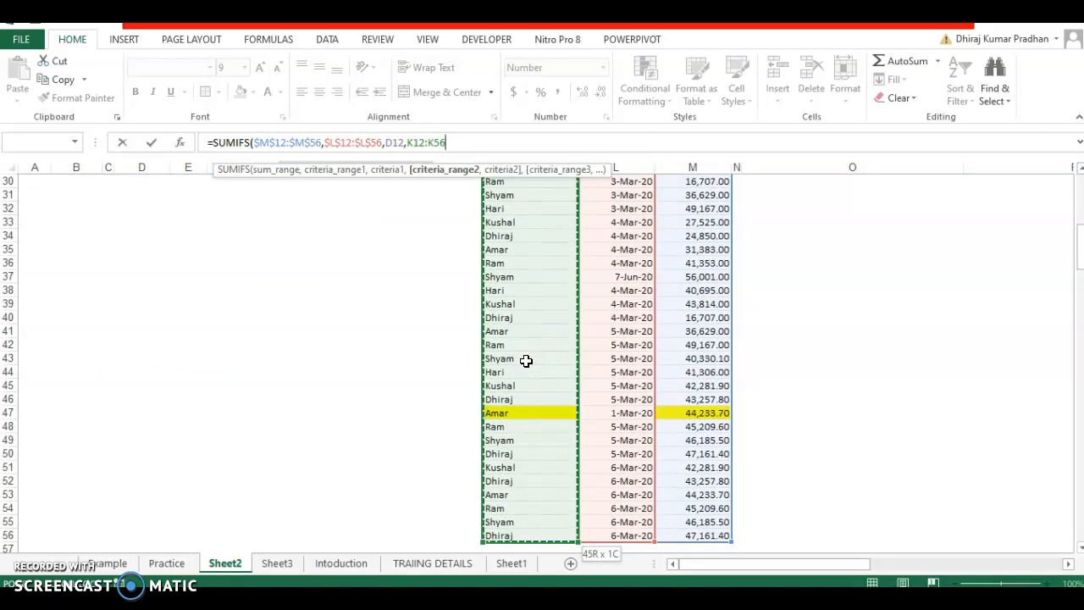
{"action": "key", "text": "F4"}
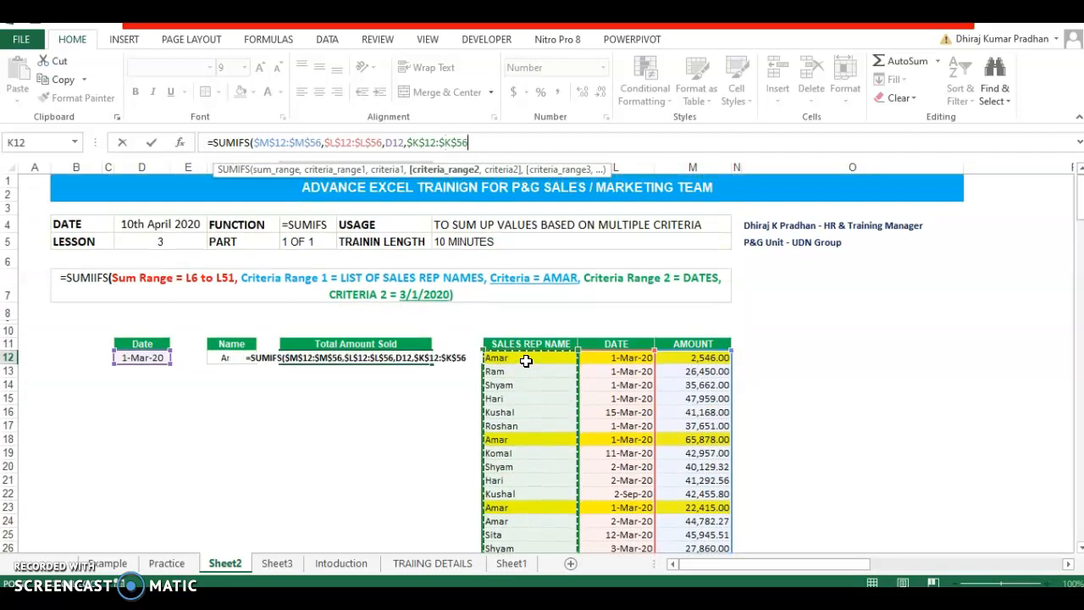
{"action": "type", "text": ","}
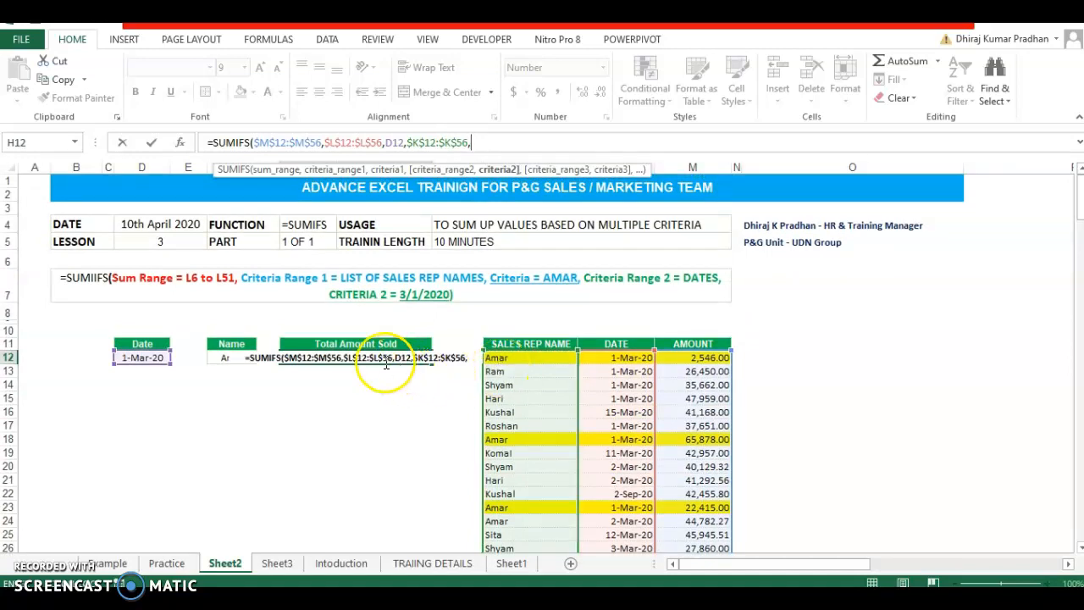
{"action": "left_click", "coordinate": [220, 359]}
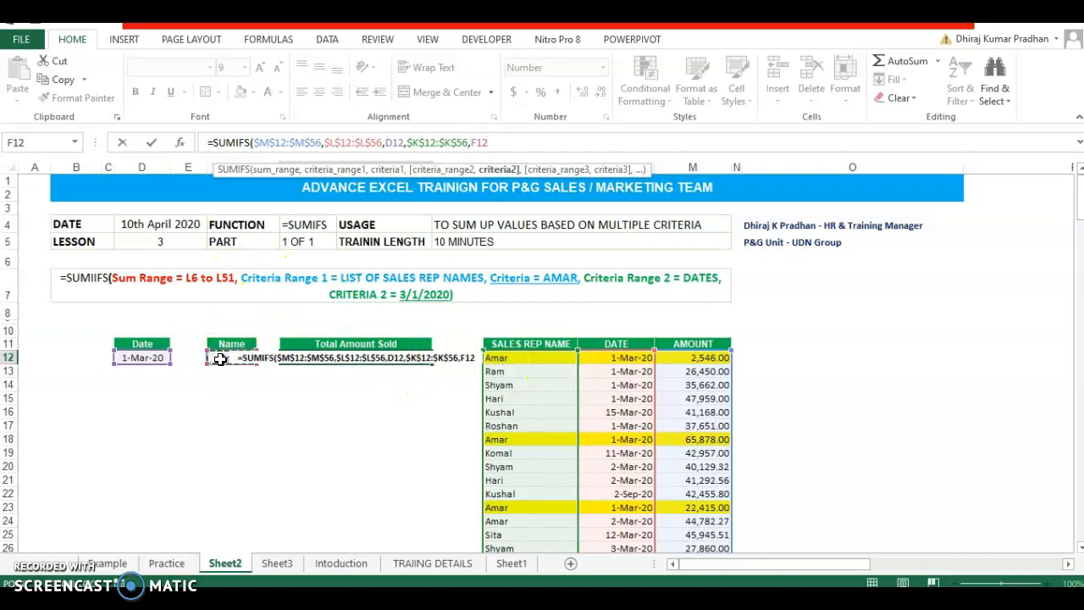
{"action": "type", "text": ")"}
{"action": "key", "text": "Return"}
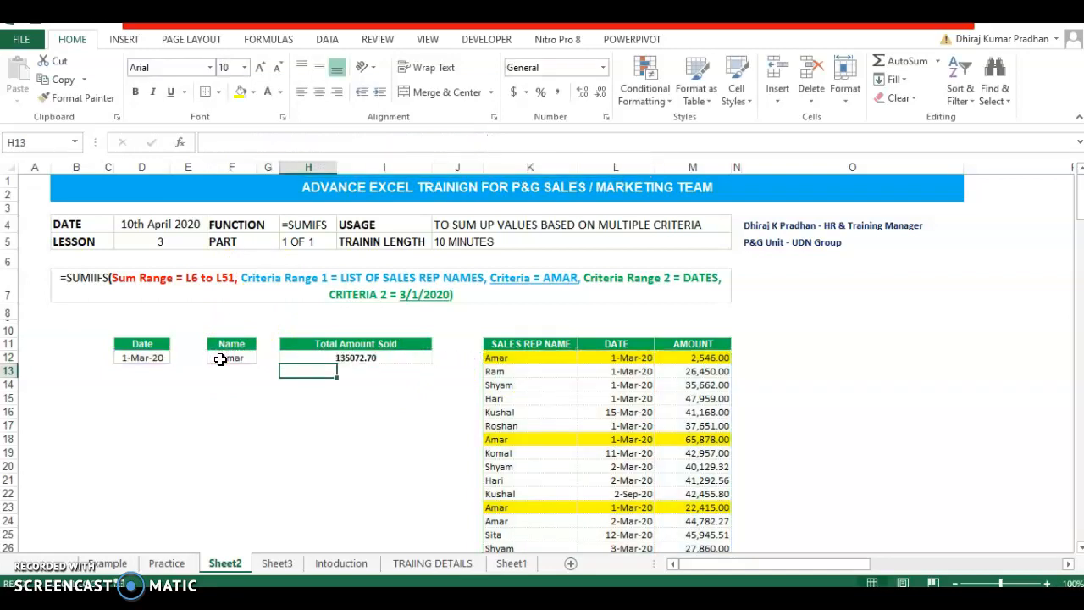
Test the H12 total by setting the amount in M12 to 0, and undo that change
{"action": "left_click", "coordinate": [370, 360]}
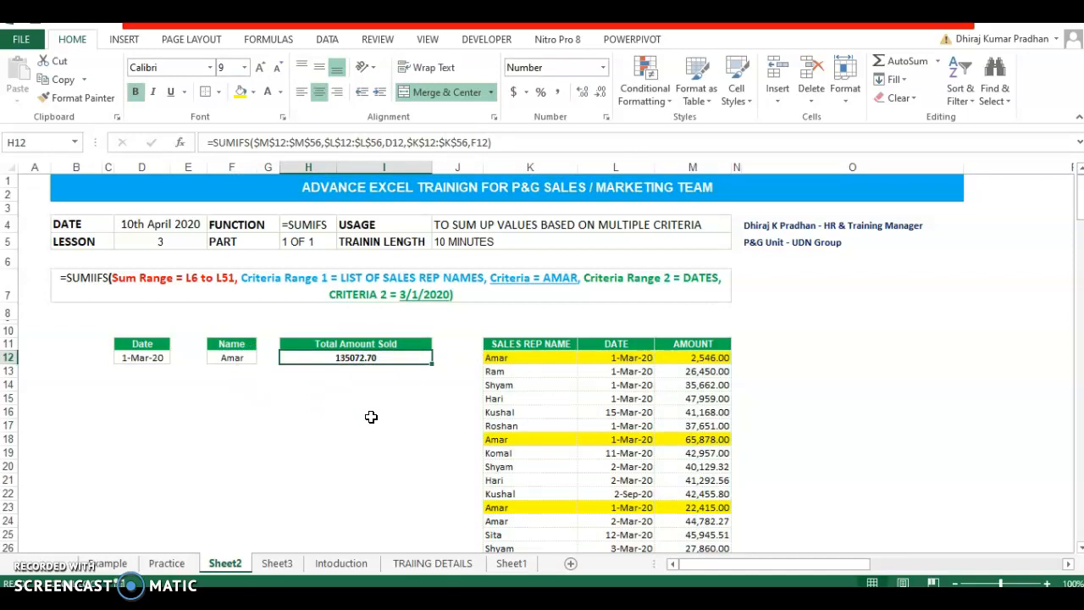
{"action": "left_click", "coordinate": [711, 357]}
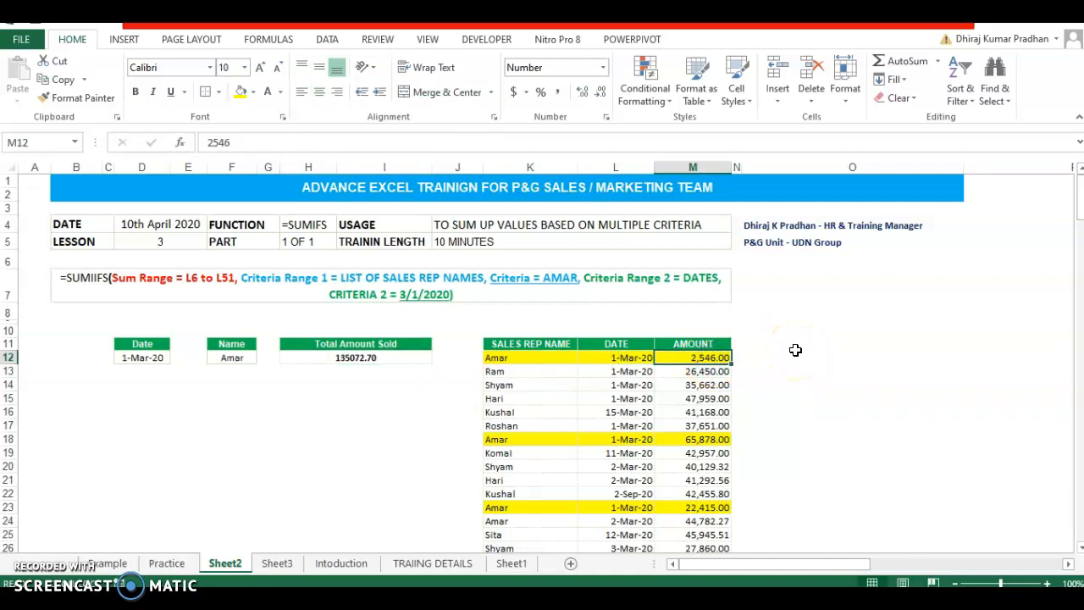
{"action": "type", "text": "0"}
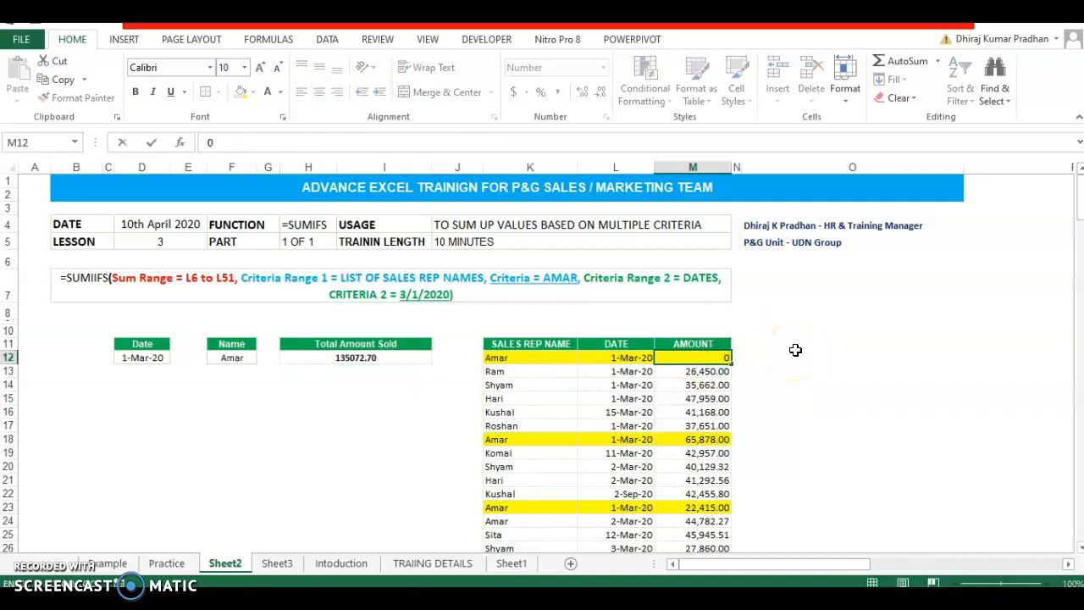
{"action": "key", "text": "Return"}
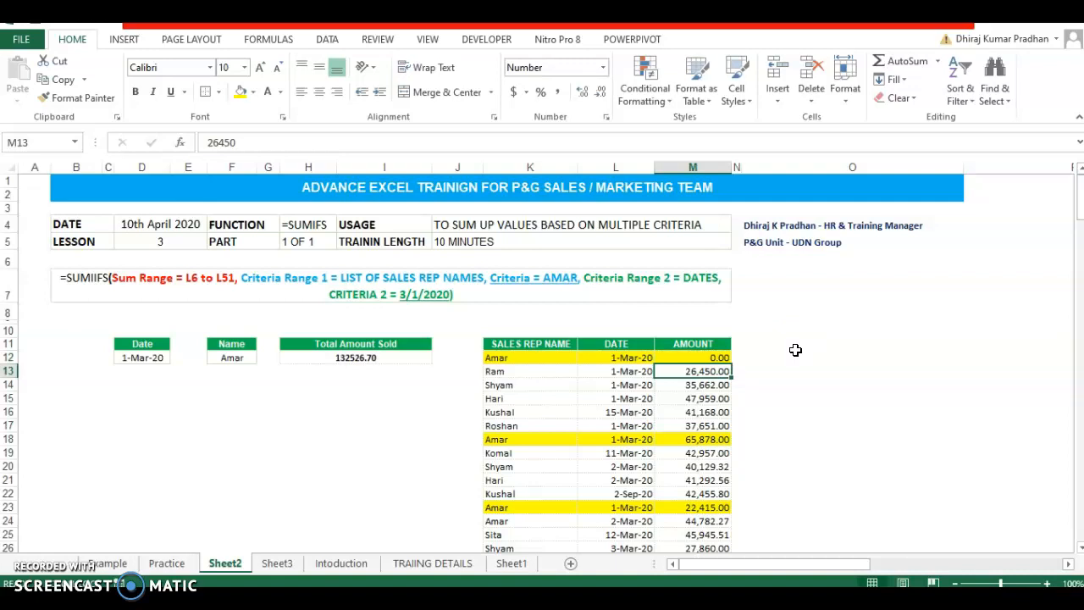
{"action": "key", "text": "ctrl+z"}
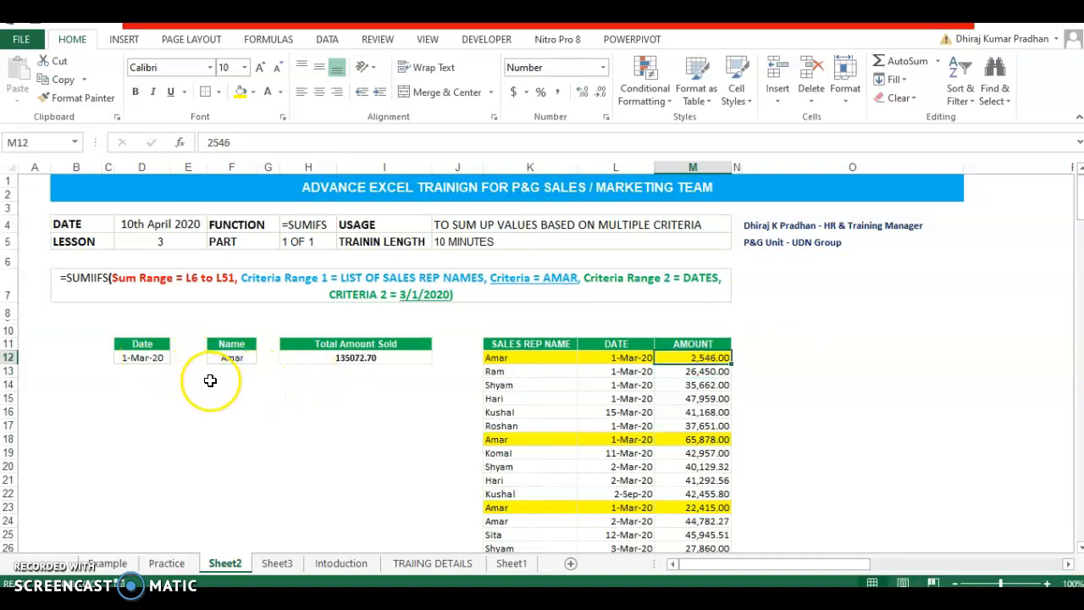
Review the SUMIFS formula in H12 together with its date criterion in D12 and name criterion in F12
{"action": "left_click", "coordinate": [339, 357]}
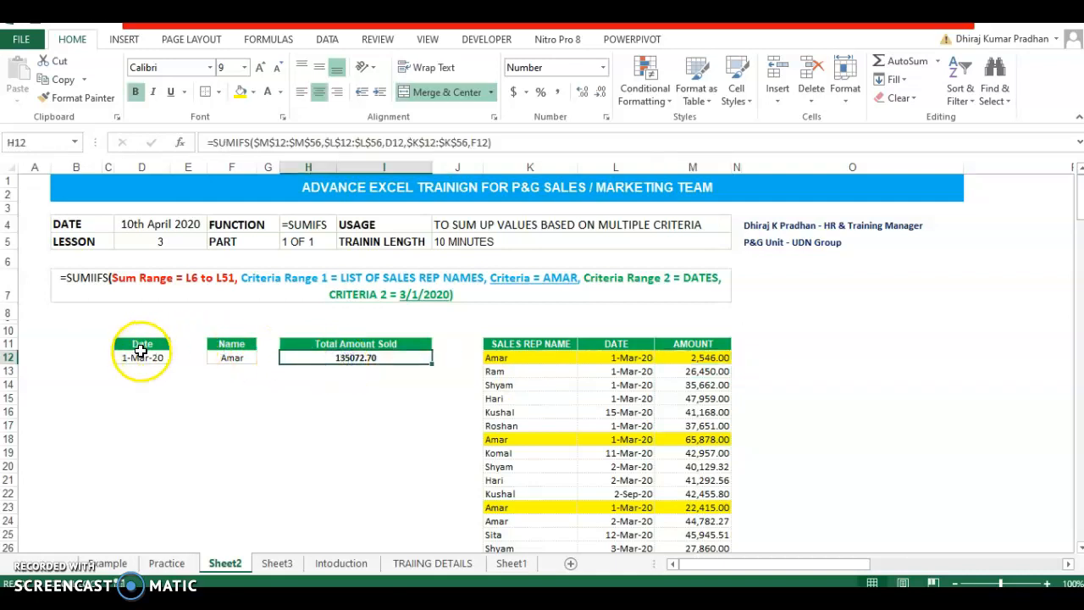
{"action": "left_click", "coordinate": [142, 356]}
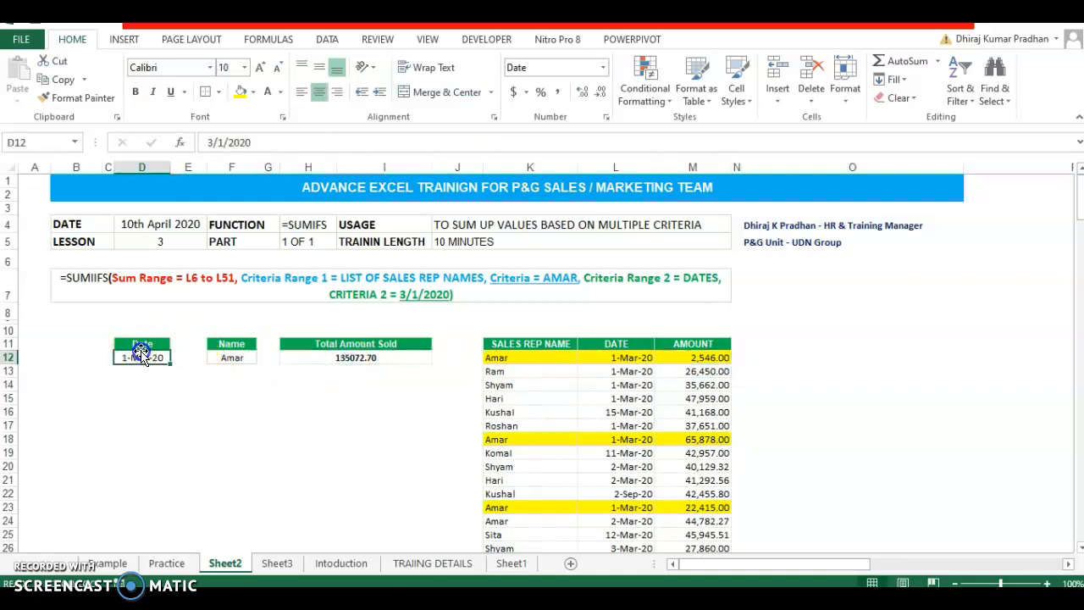
{"action": "left_click", "coordinate": [245, 356]}
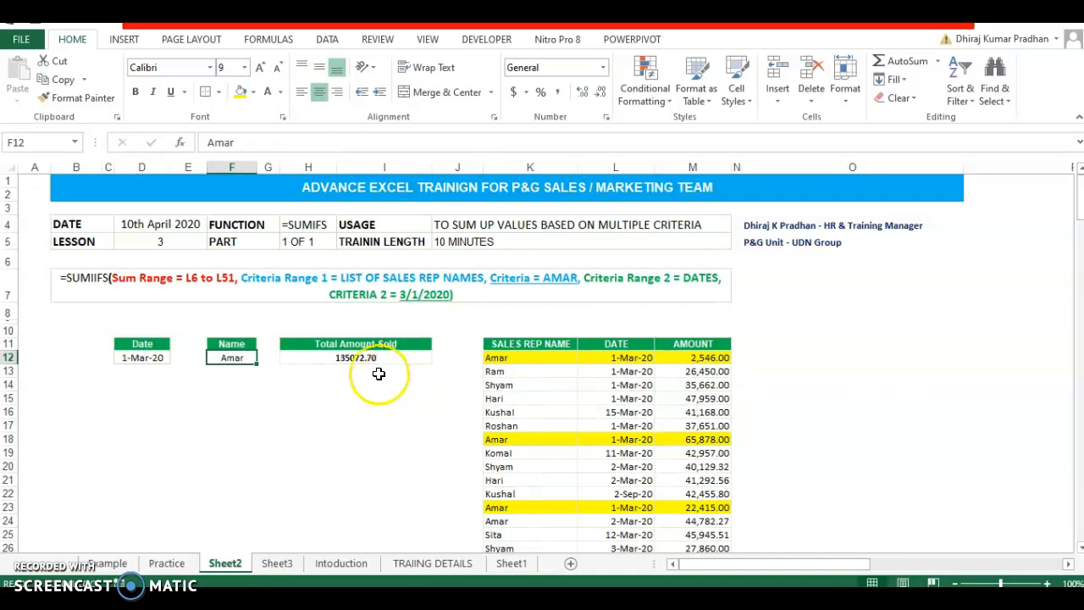
{"action": "left_click", "coordinate": [363, 355]}
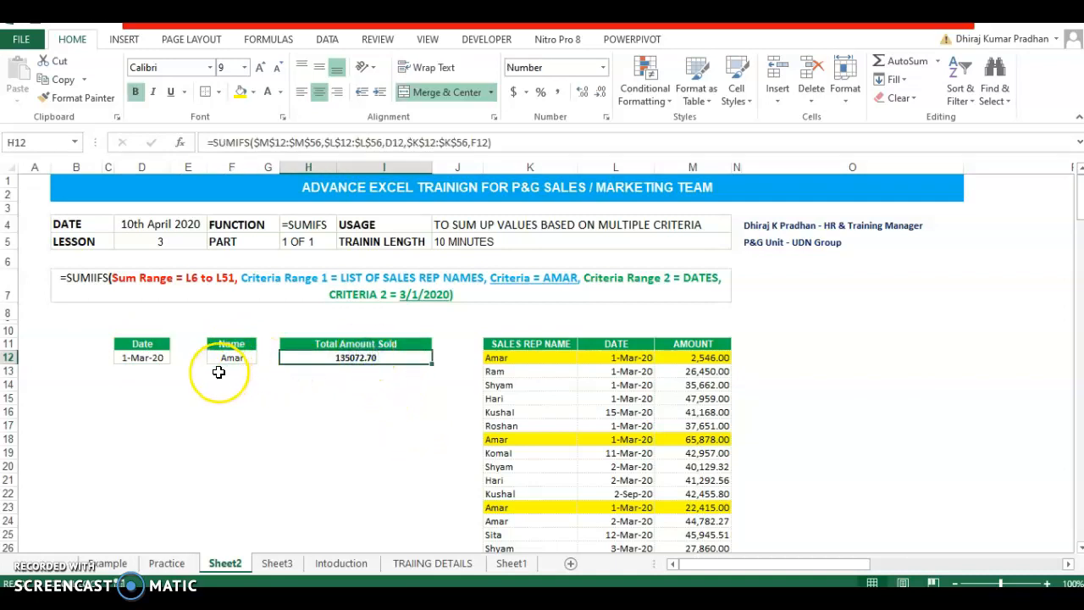
{"action": "left_click", "coordinate": [145, 382]}
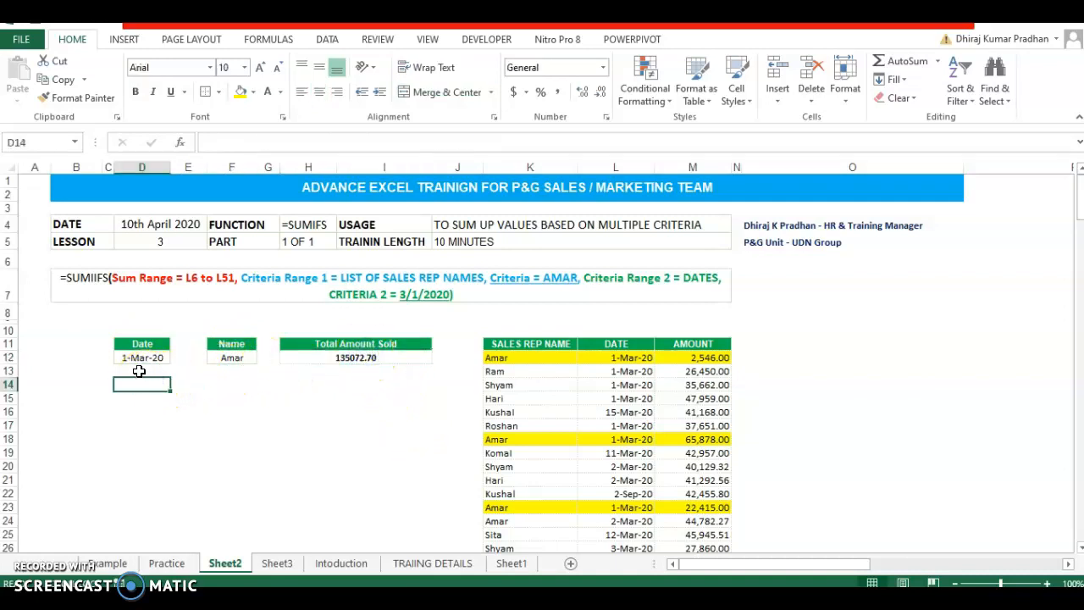
{"action": "left_click", "coordinate": [139, 371]}
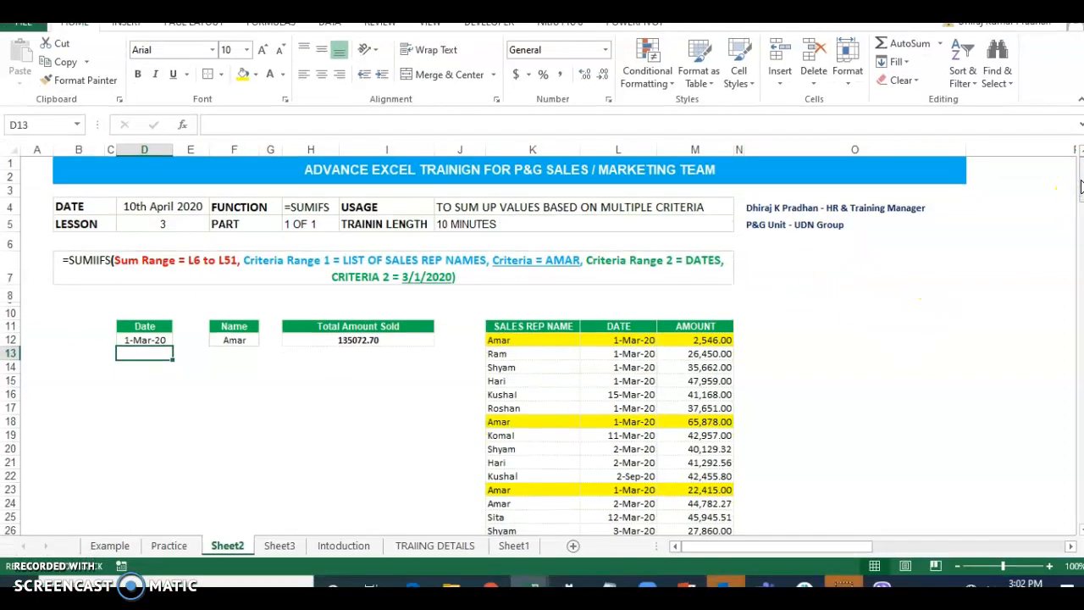
{"action": "mouse_move", "coordinate": [1079, 185]}
{"action": "left_mouse_down"}
{"action": "mouse_move", "coordinate": [1078, 198]}
{"action": "mouse_move", "coordinate": [1079, 178]}
{"action": "left_mouse_up"}
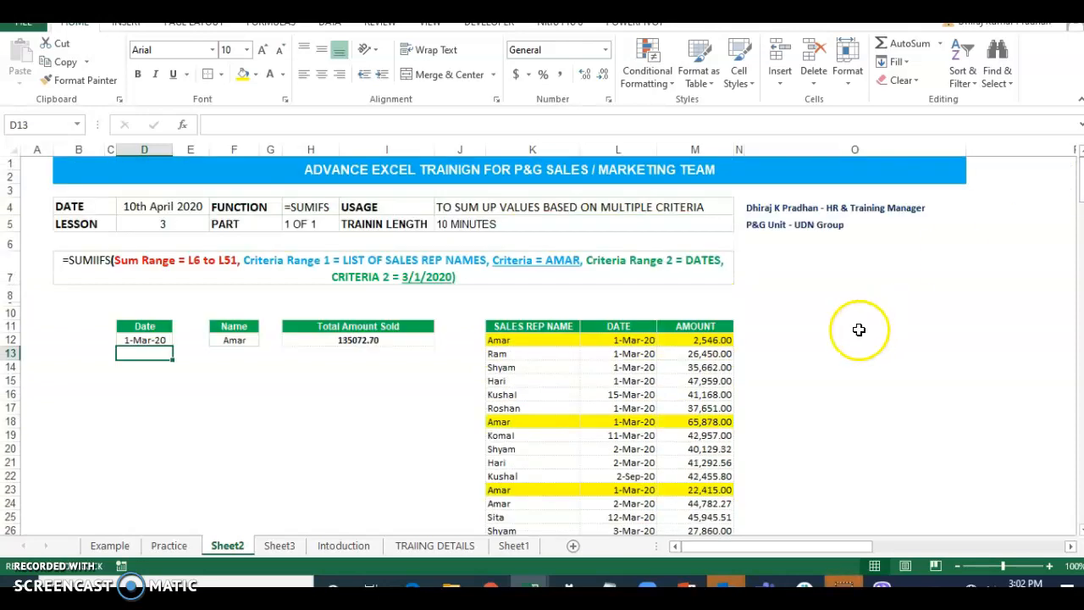
{"action": "left_click", "coordinate": [340, 339]}
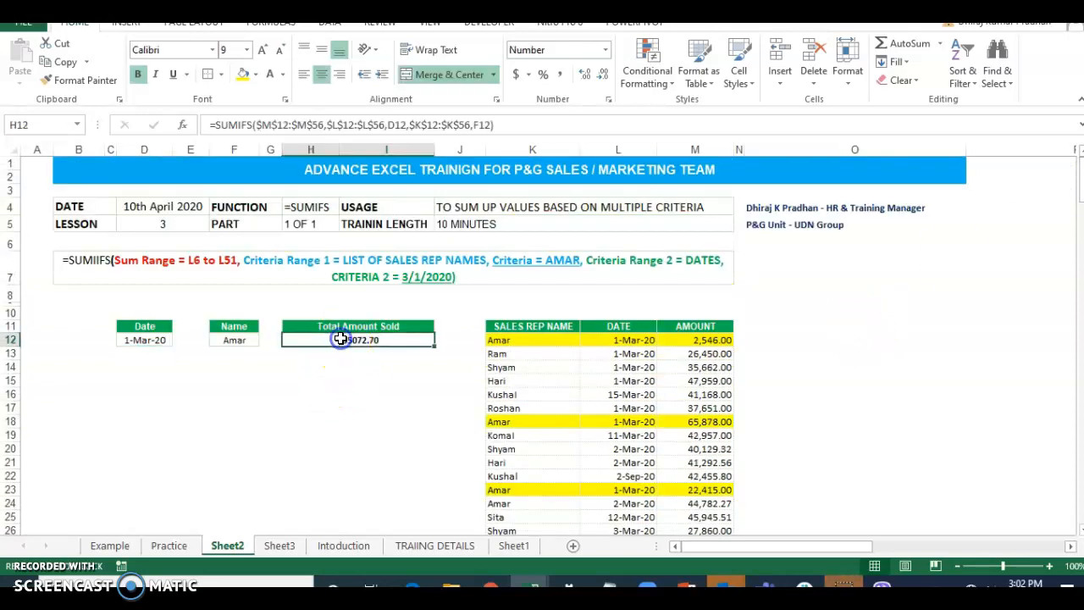
{"action": "left_click", "coordinate": [342, 408]}
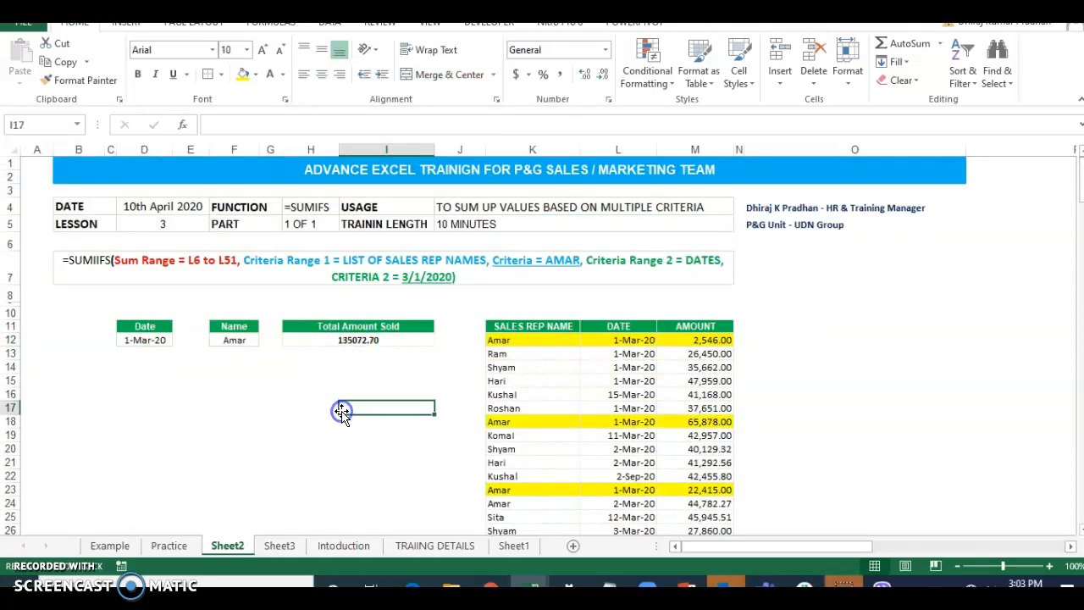
{"action": "left_click", "coordinate": [323, 339]}
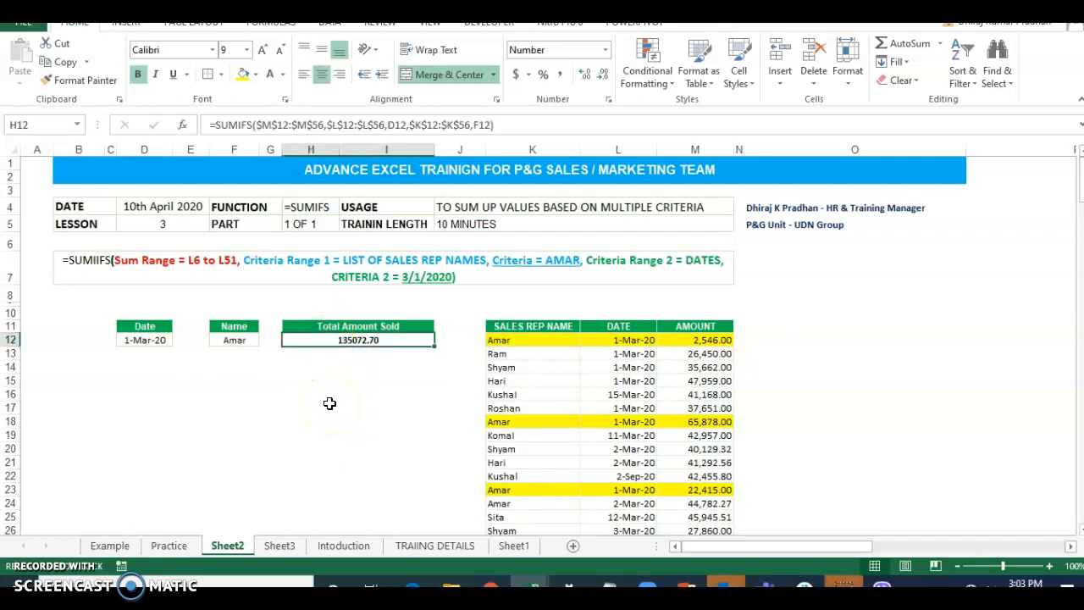